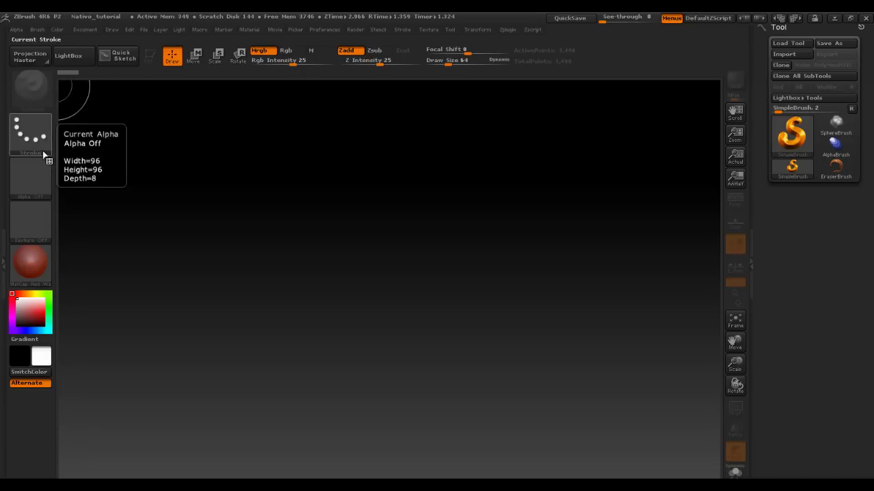
# - Load MaleAverage.ZTL from LightBox and draw the human figure full-size on the canvas
pyautogui.click(73, 59)
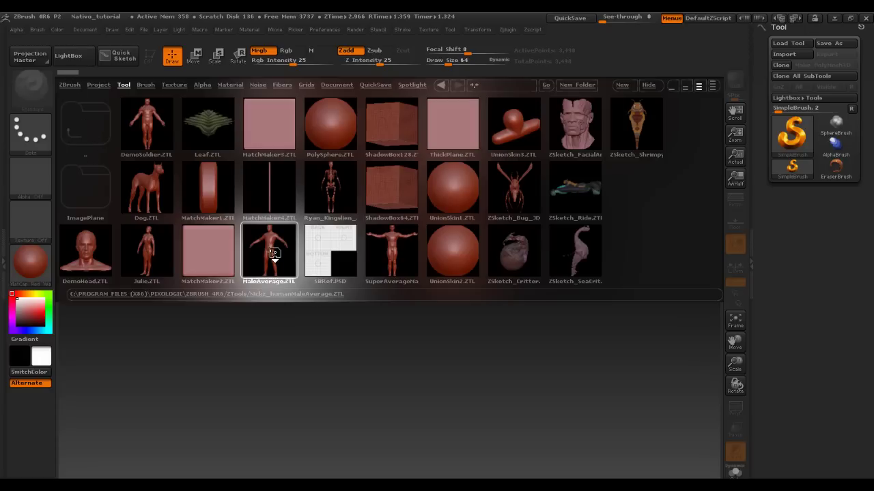
pyautogui.doubleClick(273, 254)
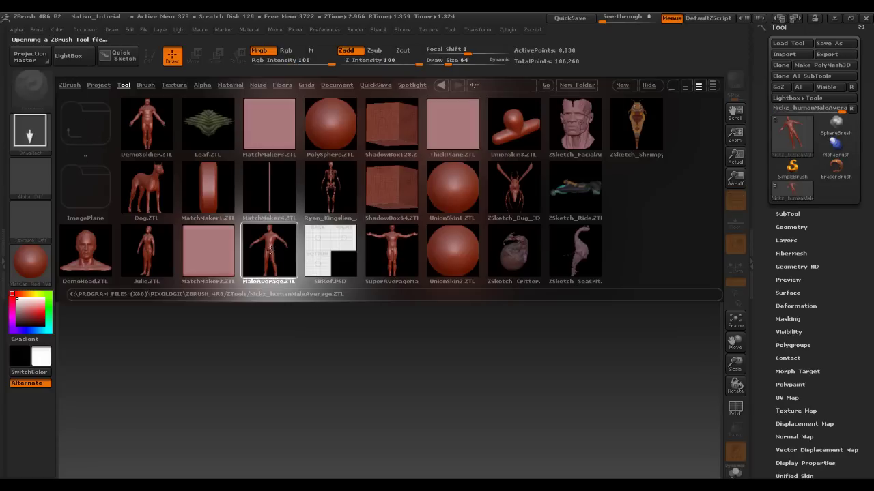
pyautogui.click(76, 59)
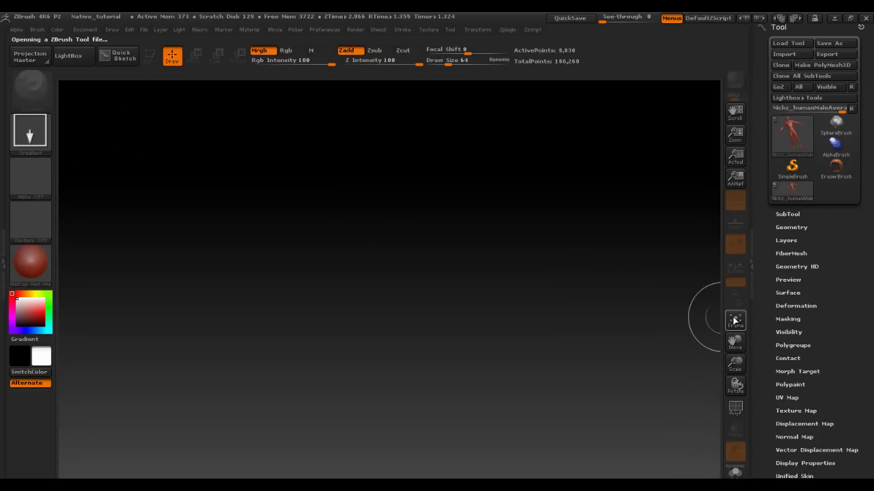
pyautogui.moveTo(410, 292)
pyautogui.mouseDown()
pyautogui.moveTo(342, 460)
pyautogui.moveTo(382, 451)
pyautogui.mouseUp()
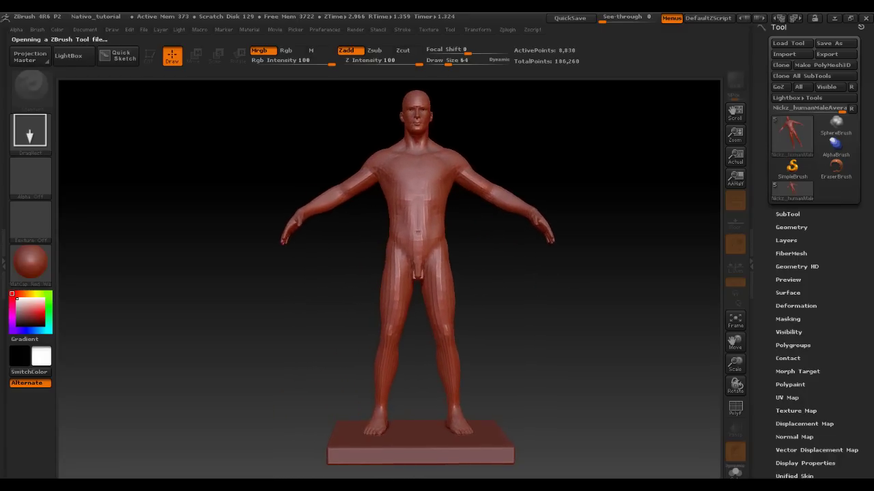
pyautogui.press('t')
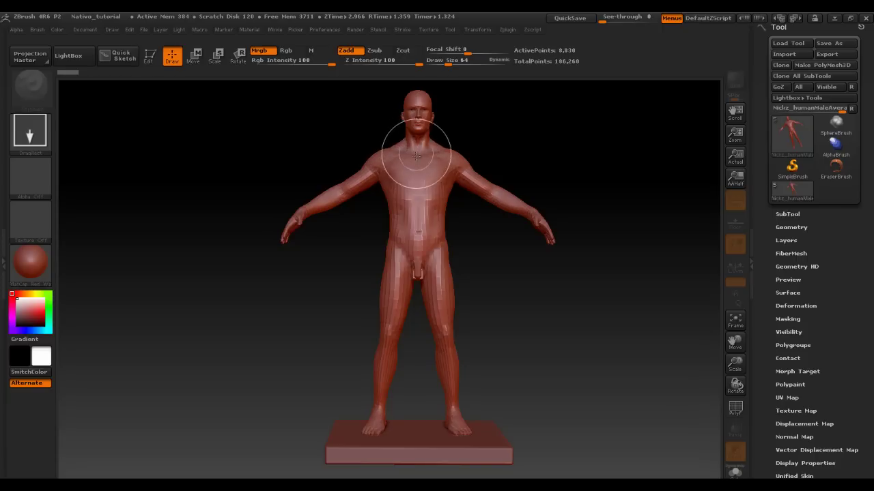
# - Put the MaleAverage figure into Edit mode, frame it with F, and turn on the Floor grid
pyautogui.click(150, 57)
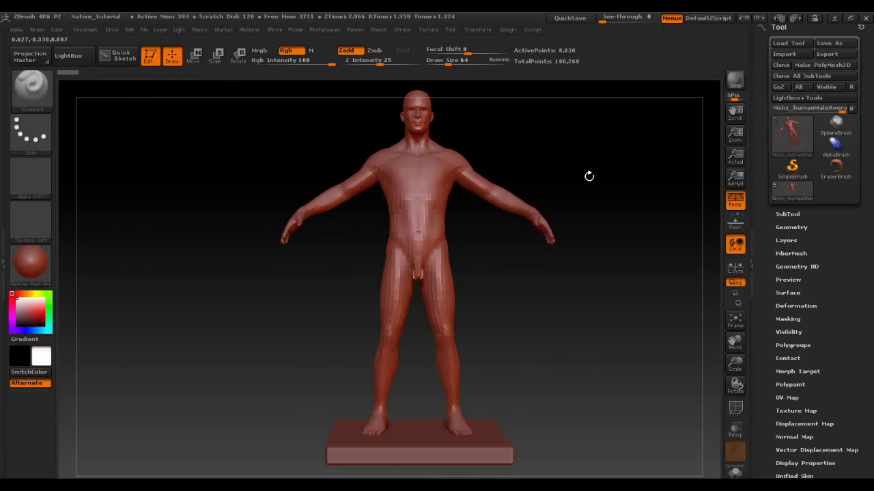
pyautogui.moveTo(589, 175)
pyautogui.keyDown('alt'); pyautogui.mouseDown()
pyautogui.moveTo(543, 188)
pyautogui.moveTo(556, 179)
pyautogui.moveTo(500, 255)
pyautogui.moveTo(579, 201)
pyautogui.moveTo(566, 200)
pyautogui.moveTo(544, 239)
pyautogui.moveTo(551, 206)
pyautogui.moveTo(474, 244)
pyautogui.moveTo(580, 211)
pyautogui.moveTo(440, 198)
pyautogui.moveTo(501, 287)
pyautogui.moveTo(594, 217)
pyautogui.moveTo(644, 193)
pyautogui.moveTo(620, 224)
pyautogui.moveTo(575, 234)
pyautogui.moveTo(564, 212)
pyautogui.moveTo(577, 220)
pyautogui.moveTo(658, 203)
pyautogui.moveTo(617, 207)
pyautogui.moveTo(523, 241)
pyautogui.moveTo(507, 284)
pyautogui.moveTo(502, 262)
pyautogui.moveTo(504, 269)
pyautogui.moveTo(543, 233)
pyautogui.moveTo(549, 241)
pyautogui.mouseUp(); pyautogui.keyUp('alt')
pyautogui.press('f')
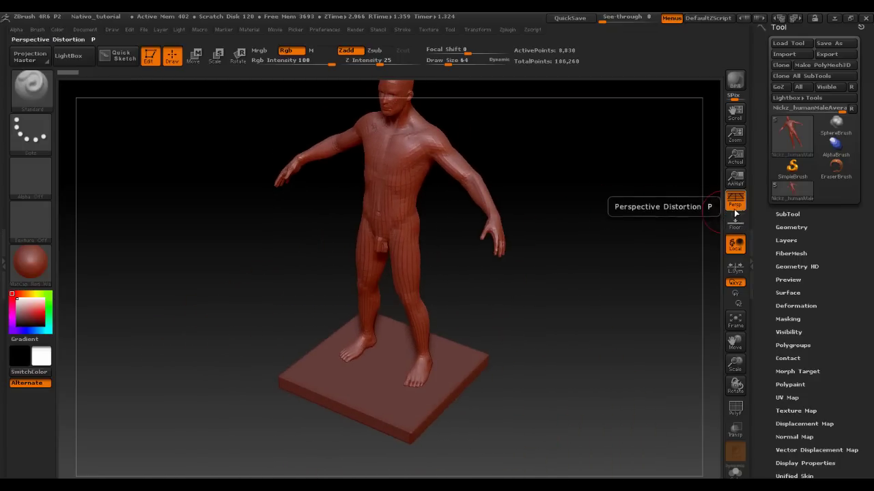
pyautogui.click(735, 221)
pyautogui.moveTo(552, 228)
pyautogui.mouseDown()
pyautogui.moveTo(579, 197)
pyautogui.moveTo(536, 195)
pyautogui.moveTo(580, 201)
pyautogui.moveTo(574, 187)
pyautogui.moveTo(610, 294)
pyautogui.moveTo(532, 258)
pyautogui.moveTo(631, 216)
pyautogui.moveTo(576, 288)
pyautogui.moveTo(544, 240)
pyautogui.moveTo(574, 217)
pyautogui.moveTo(594, 218)
pyautogui.moveTo(579, 231)
pyautogui.mouseUp()
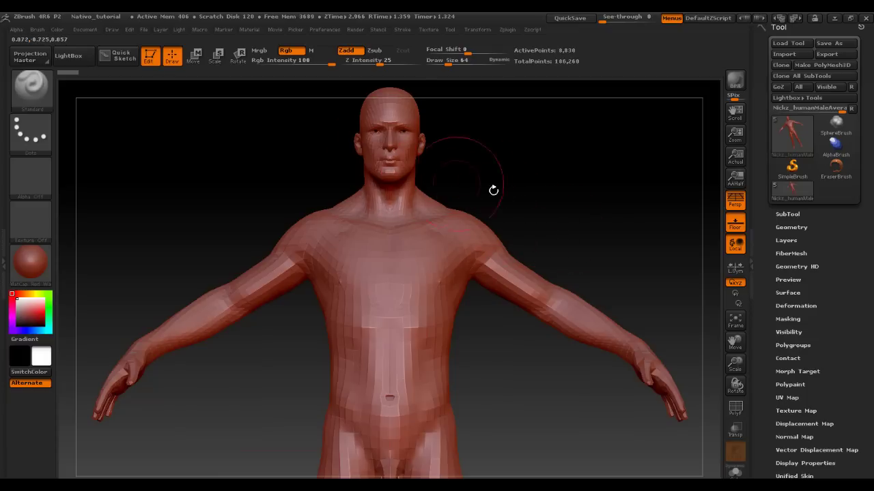
pyautogui.moveTo(493, 190)
pyautogui.mouseDown()
pyautogui.moveTo(550, 208)
pyautogui.moveTo(722, 216)
pyautogui.mouseUp()
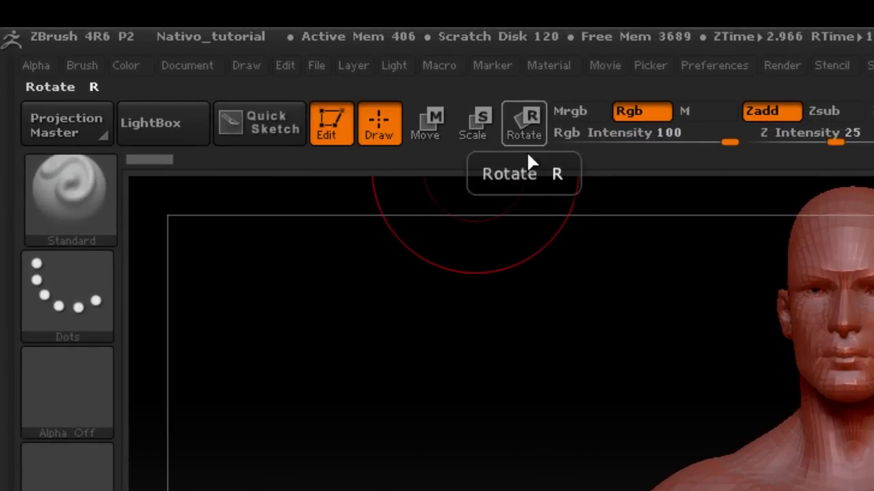
pyautogui.moveTo(527, 321); pyautogui.dragTo(484, 305)
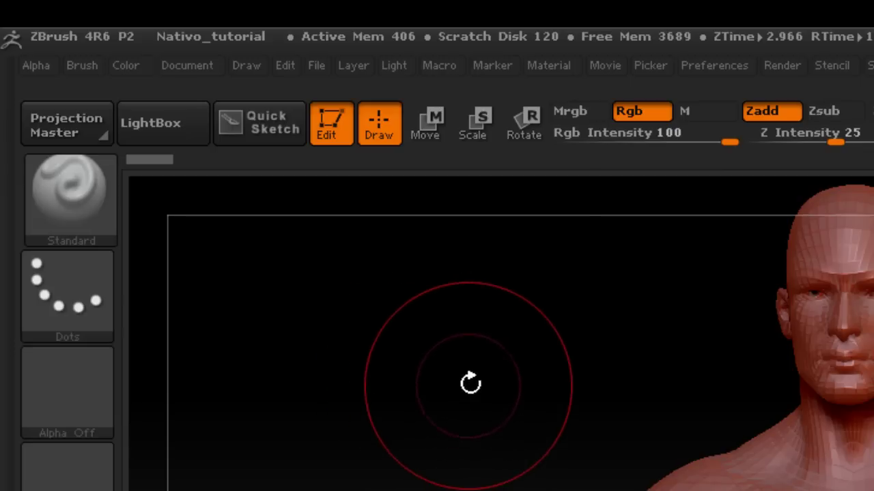
pyautogui.moveTo(499, 400)
pyautogui.mouseDown()
pyautogui.moveTo(514, 384)
pyautogui.moveTo(499, 384)
pyautogui.mouseUp()
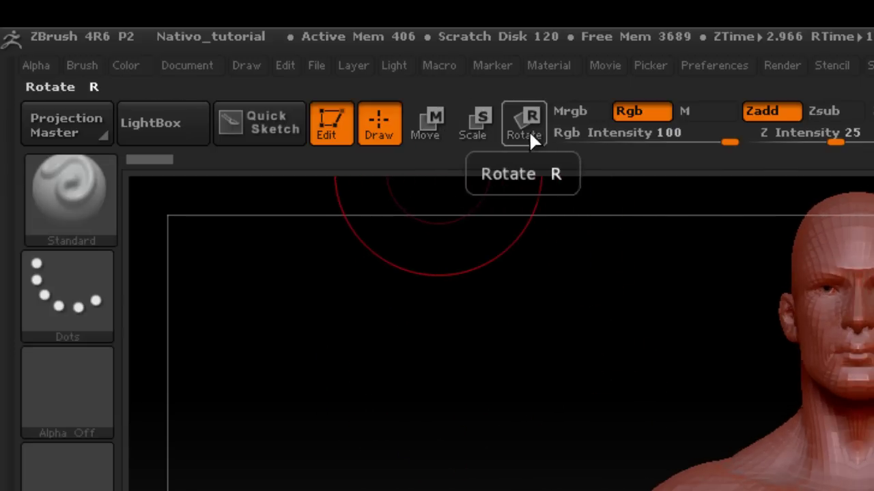
pyautogui.click(430, 137)
pyautogui.click(472, 143)
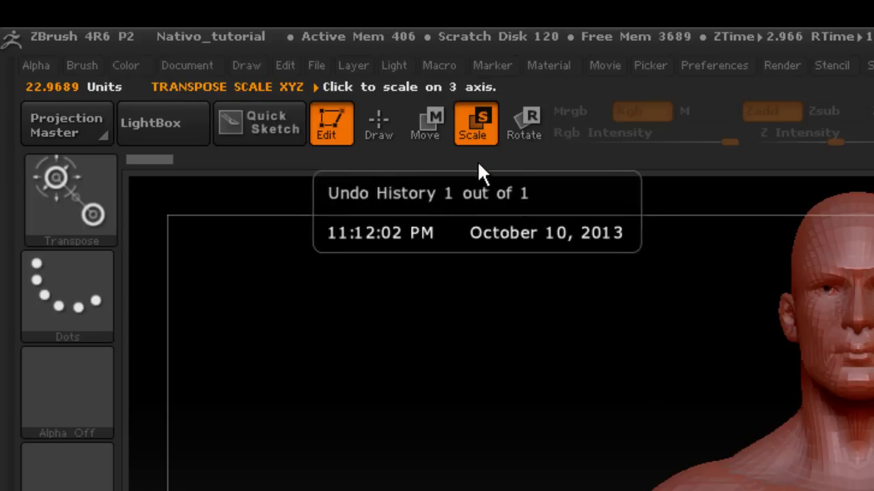
pyautogui.press('r')
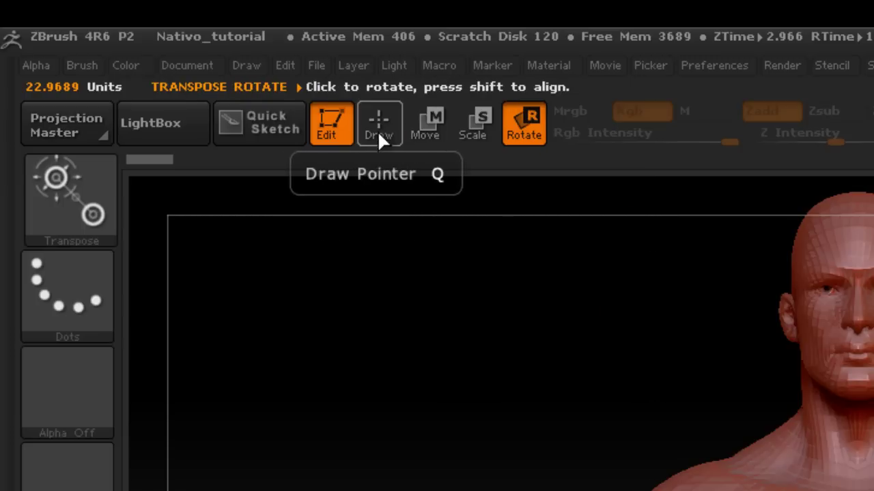
pyautogui.click(377, 130)
pyautogui.press('e')
pyautogui.press('r')
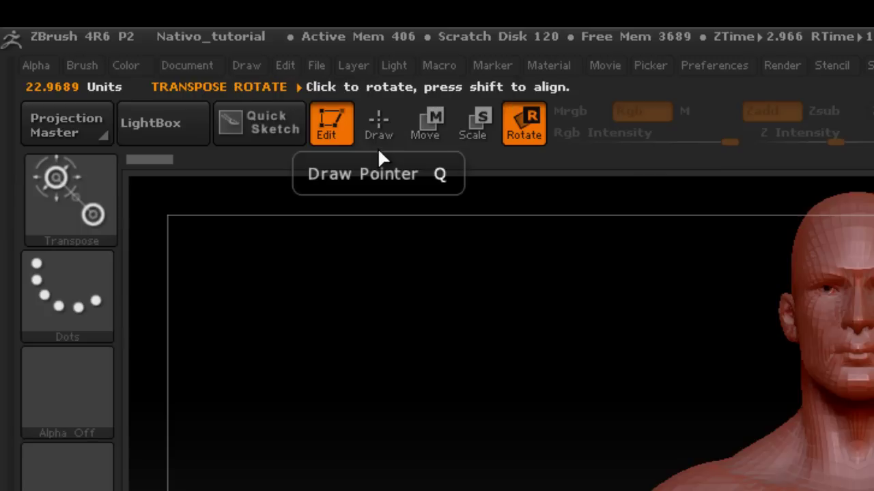
pyautogui.press('e')
pyautogui.press('r')
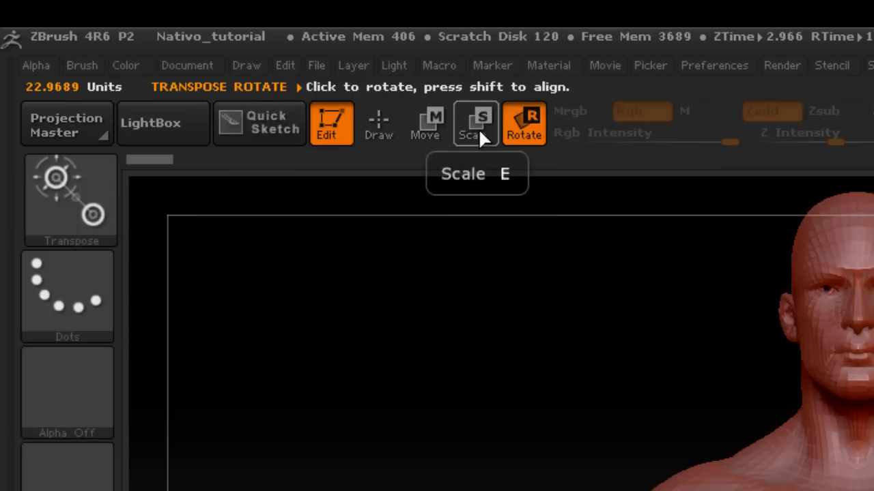
pyautogui.click(448, 134)
pyautogui.press('e')
pyautogui.press('r')
pyautogui.press('q')
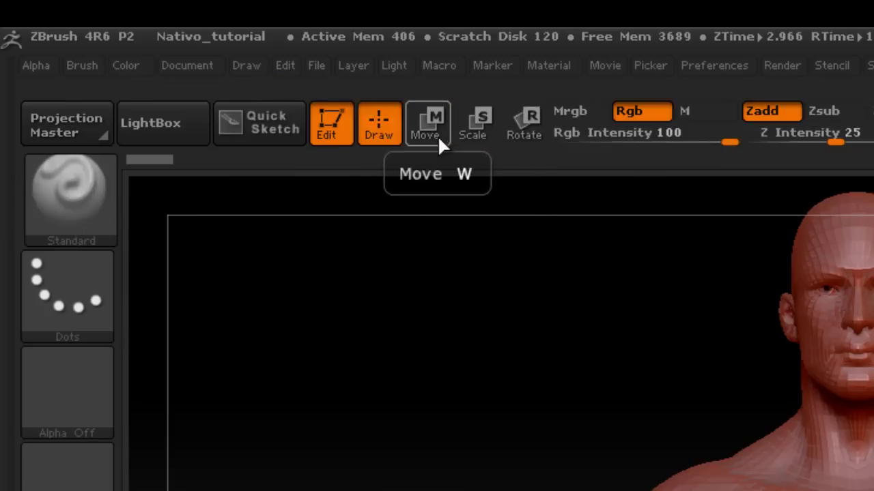
pyautogui.press('e')
pyautogui.press('q')
pyautogui.press('e')
pyautogui.press('r')
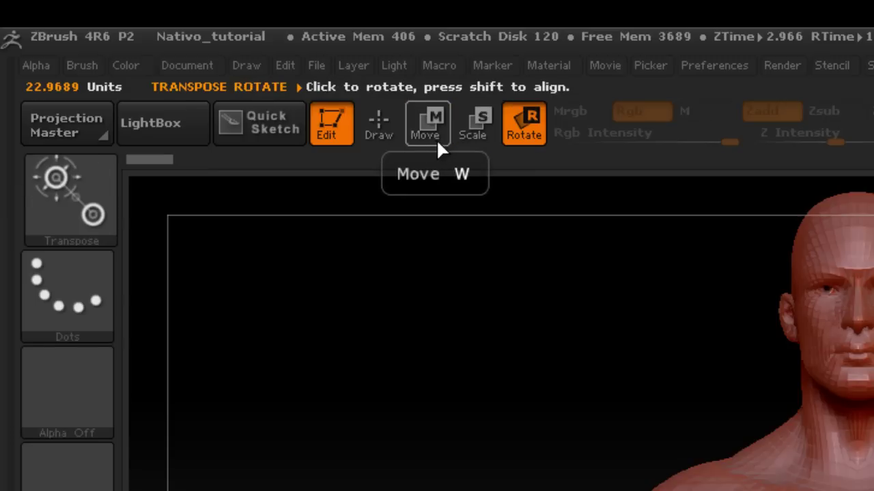
pyautogui.click(436, 138)
pyautogui.press('e')
pyautogui.press('r')
pyautogui.press('q')
pyautogui.press('w')
pyautogui.press('e')
pyautogui.press('r')
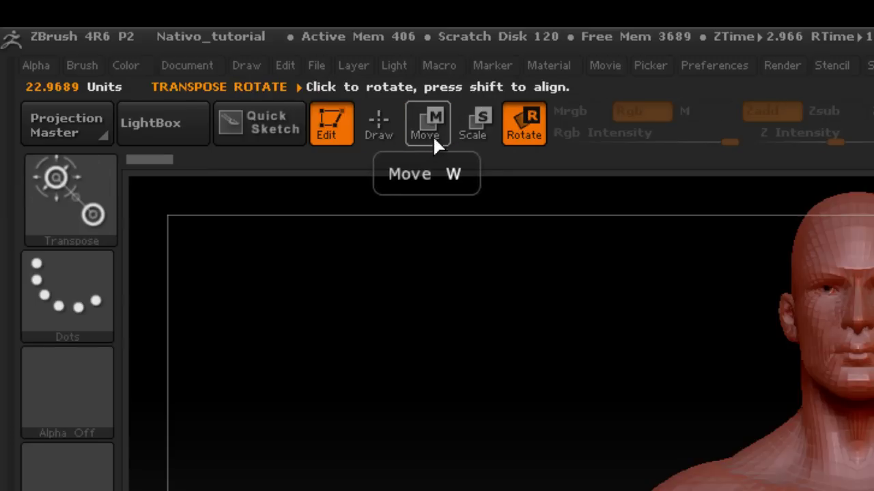
pyautogui.press('q')
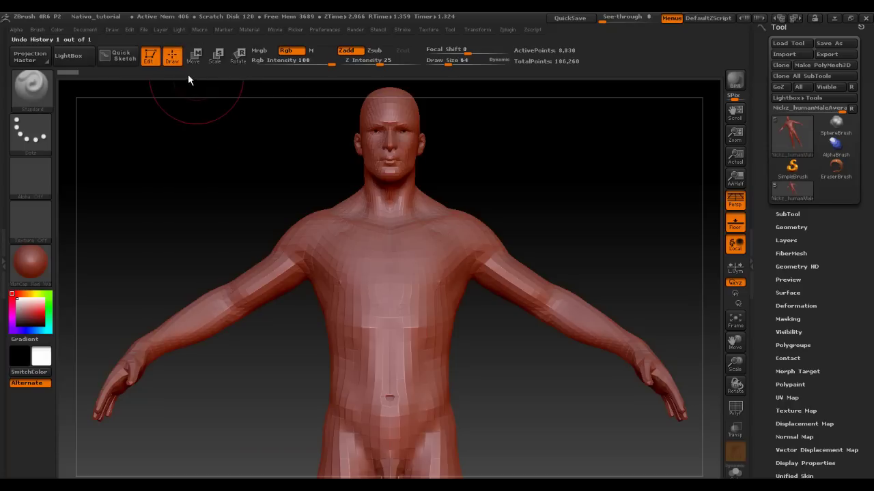
# - Switch to Move transpose, lay an action line across the hips, and frame the whole figure
pyautogui.moveTo(471, 205)
pyautogui.keyDown('alt'); pyautogui.mouseDown()
pyautogui.moveTo(460, 236)
pyautogui.moveTo(507, 183)
pyautogui.moveTo(518, 202)
pyautogui.moveTo(518, 184)
pyautogui.moveTo(530, 203)
pyautogui.moveTo(509, 179)
pyautogui.mouseUp(); pyautogui.keyUp('alt')
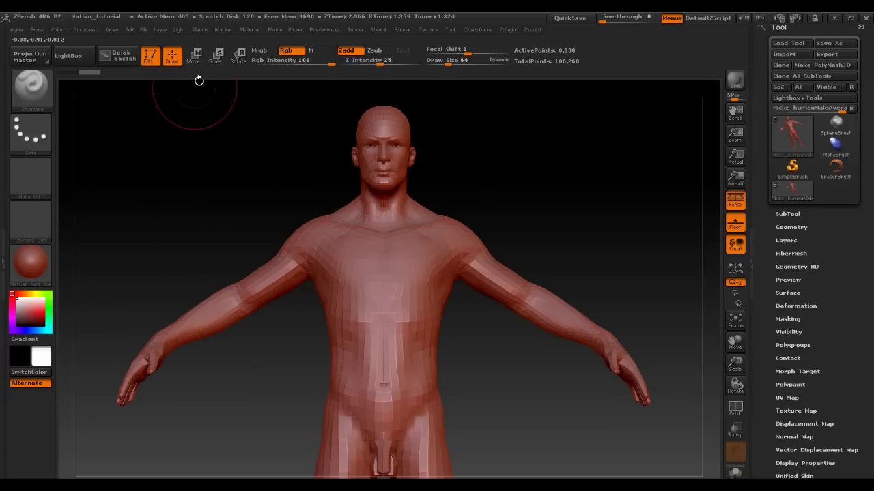
pyautogui.click(195, 58)
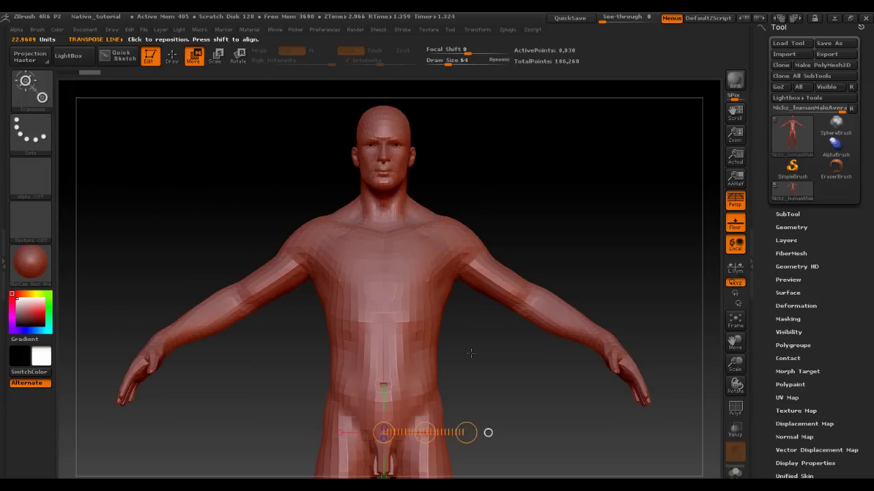
pyautogui.moveTo(382, 435); pyautogui.dragTo(459, 435)
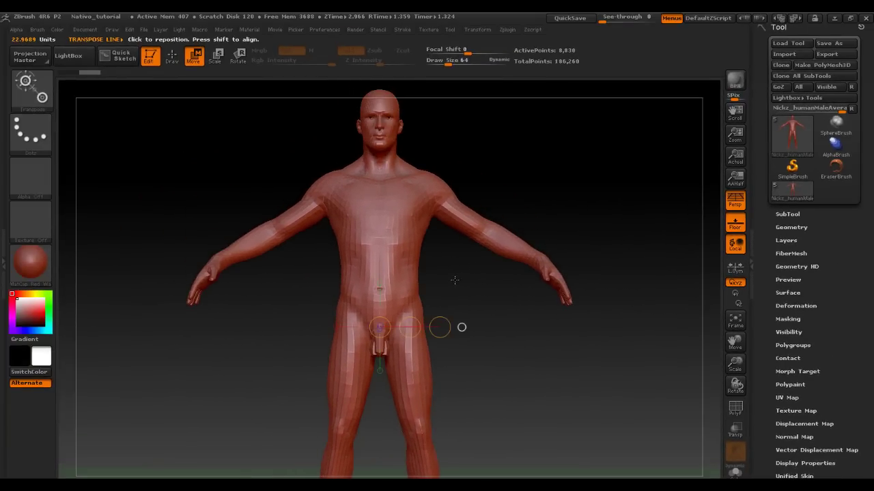
pyautogui.keyDown('alt'); pyautogui.moveTo(464, 288); pyautogui.dragTo(449, 228); pyautogui.keyUp('alt')
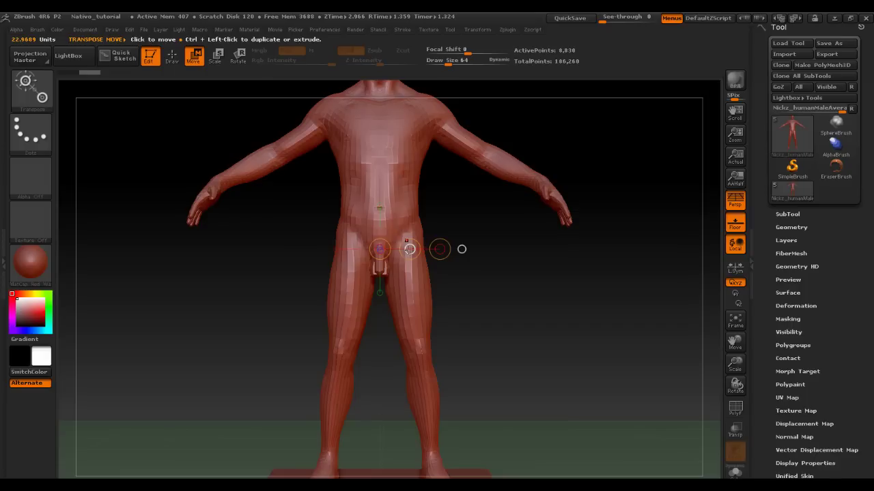
pyautogui.moveTo(462, 249)
pyautogui.mouseDown()
pyautogui.moveTo(342, 270)
pyautogui.moveTo(374, 239)
pyautogui.moveTo(462, 248)
pyautogui.mouseUp()
pyautogui.press('f')
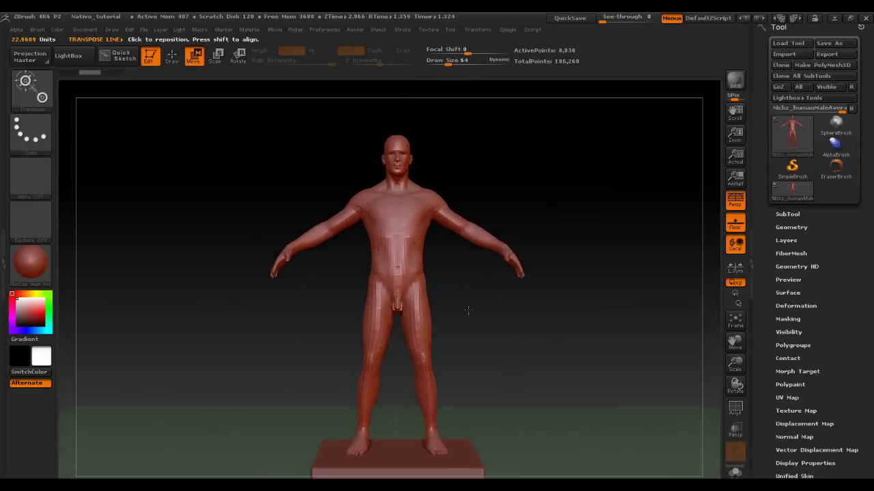
pyautogui.moveTo(439, 302)
pyautogui.mouseDown()
pyautogui.moveTo(309, 300)
pyautogui.moveTo(427, 179)
pyautogui.moveTo(468, 410)
pyautogui.mouseUp()
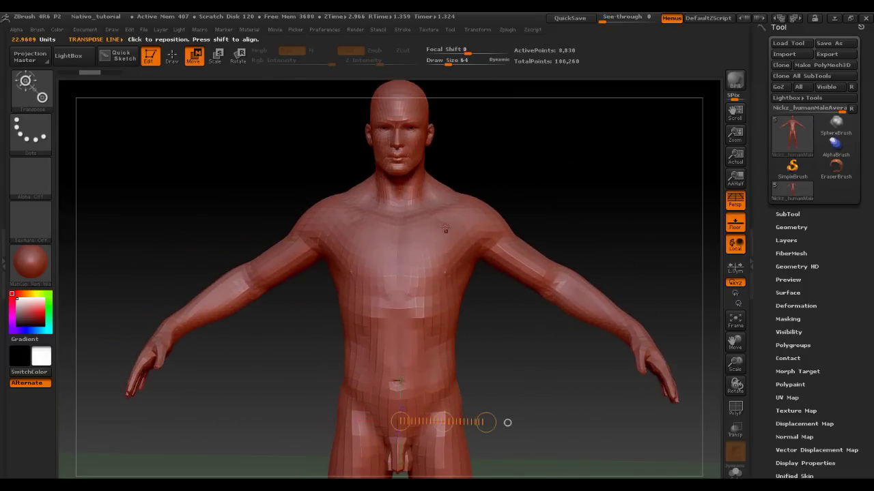
# - Try several Move transpose line placements on the upper arms and chest
pyautogui.moveTo(348, 198)
pyautogui.mouseDown()
pyautogui.moveTo(312, 179)
pyautogui.moveTo(332, 227)
pyautogui.moveTo(434, 226)
pyautogui.mouseUp()
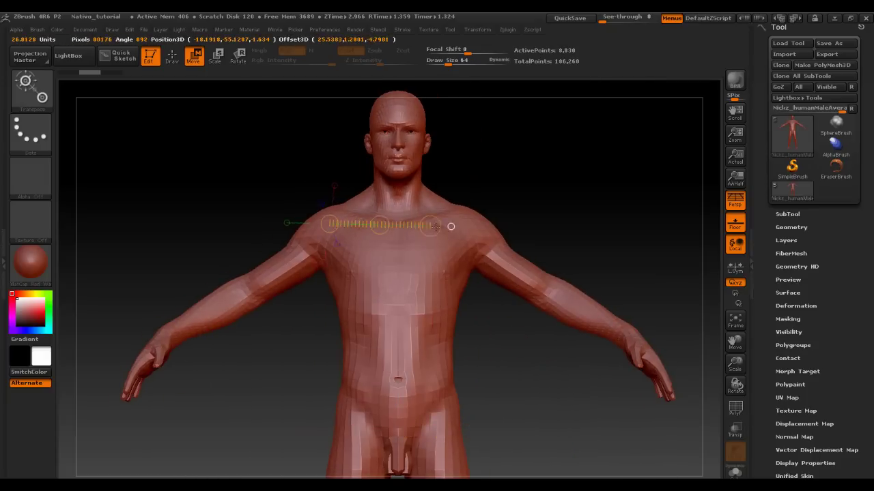
pyautogui.moveTo(518, 170); pyautogui.dragTo(410, 265)
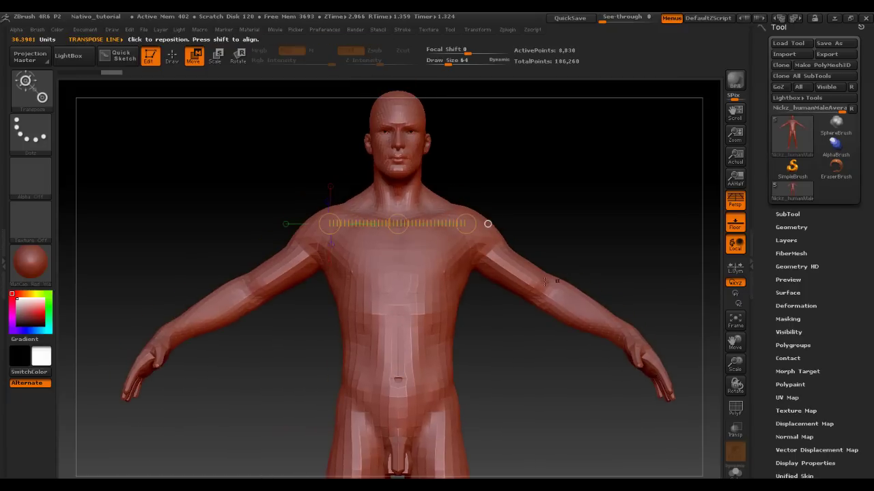
pyautogui.moveTo(518, 279); pyautogui.dragTo(541, 293)
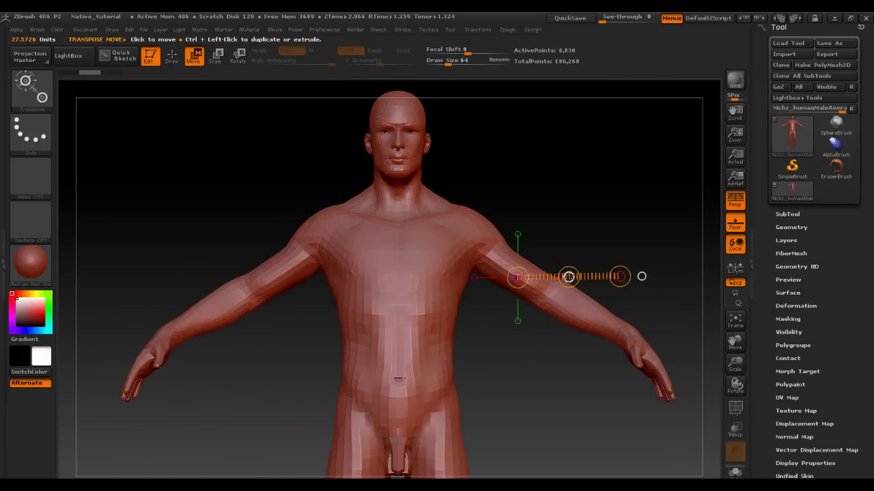
pyautogui.moveTo(263, 274); pyautogui.dragTo(410, 211)
pyautogui.moveTo(398, 381); pyautogui.dragTo(417, 222)
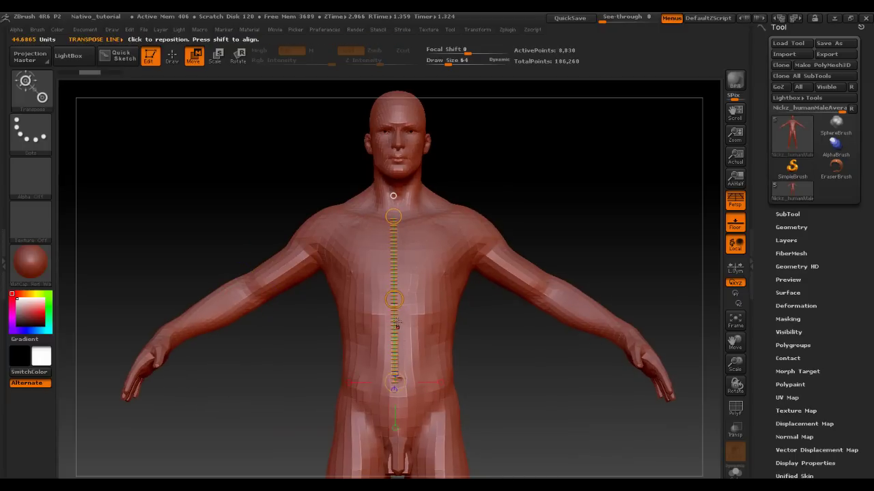
pyautogui.moveTo(394, 300); pyautogui.dragTo(415, 293)
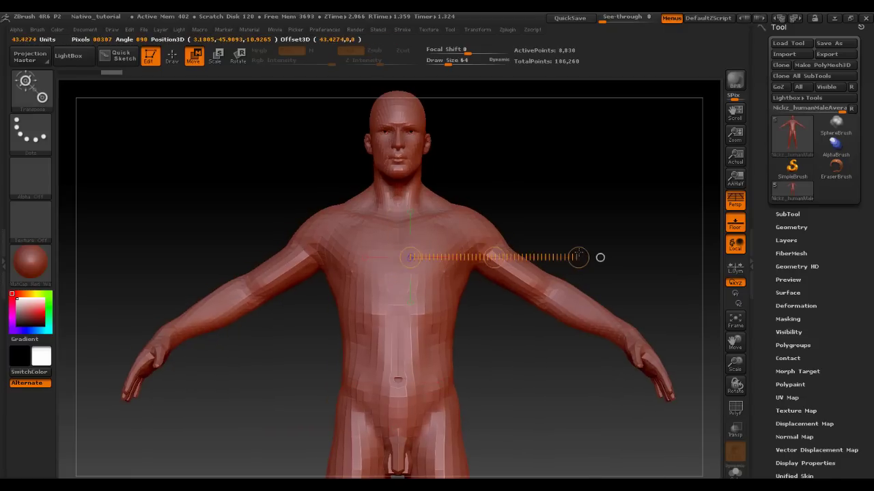
pyautogui.moveTo(443, 245); pyautogui.dragTo(443, 171)
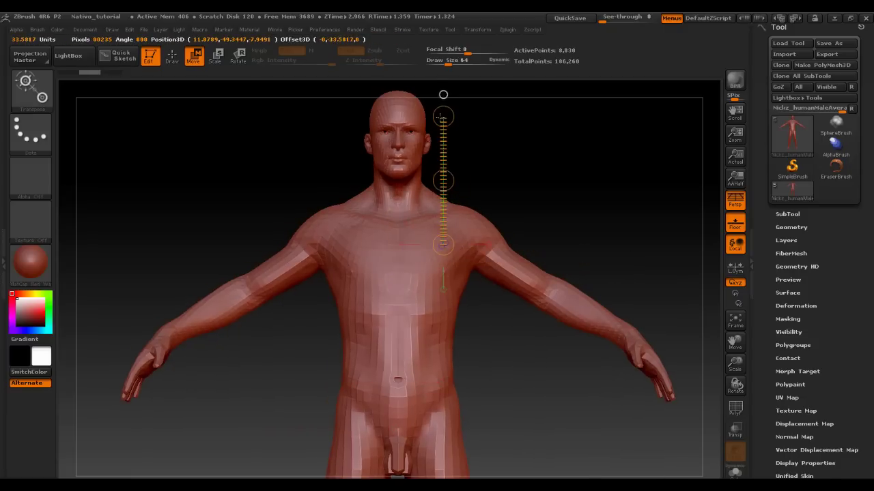
# - Lay the transpose line shoulder to shoulder across the chest and reverse its direction
pyautogui.moveTo(384, 266); pyautogui.dragTo(265, 266)
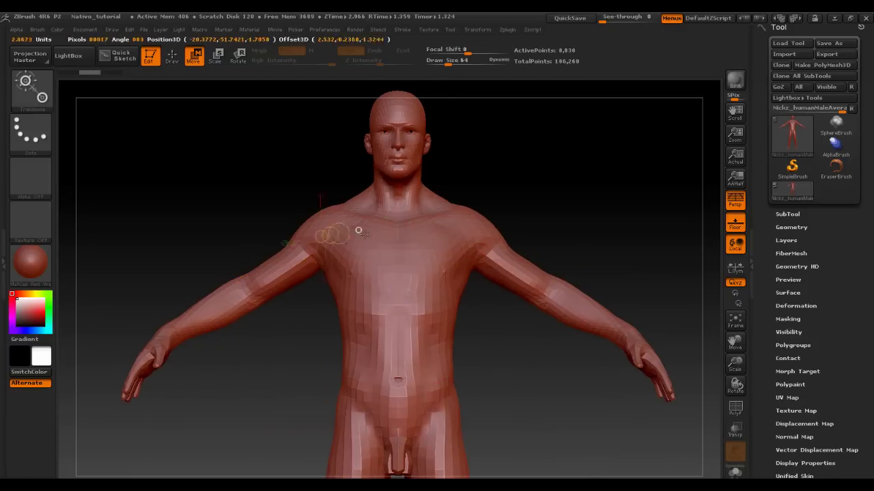
pyautogui.moveTo(321, 236); pyautogui.dragTo(492, 236)
pyautogui.moveTo(389, 237); pyautogui.dragTo(436, 236)
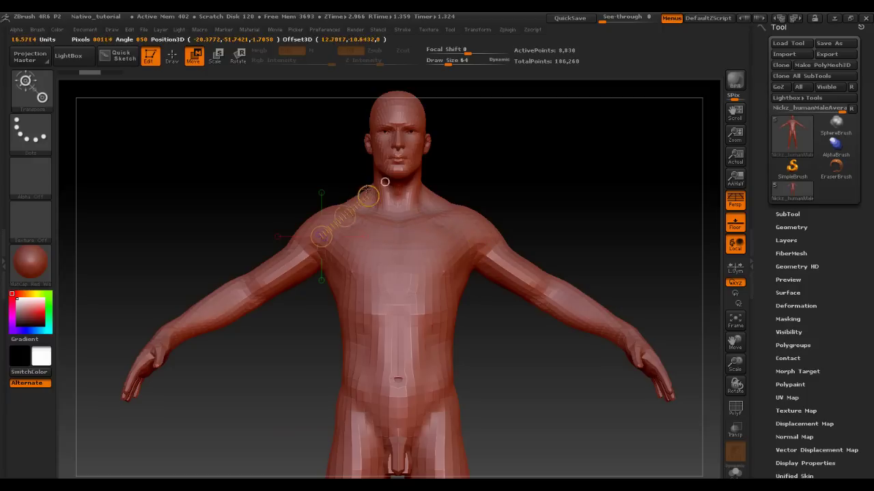
pyautogui.moveTo(321, 236)
pyautogui.mouseDown()
pyautogui.moveTo(461, 307)
pyautogui.moveTo(233, 308)
pyautogui.mouseUp()
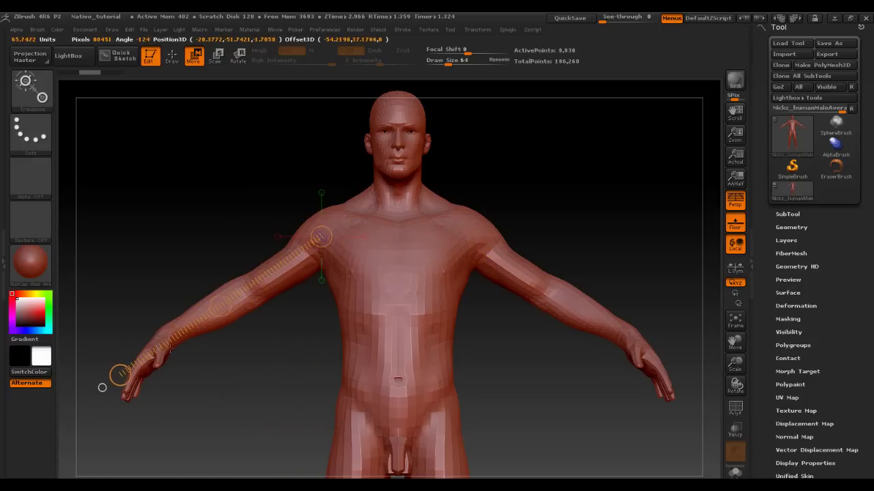
pyautogui.moveTo(103, 388); pyautogui.dragTo(485, 250)
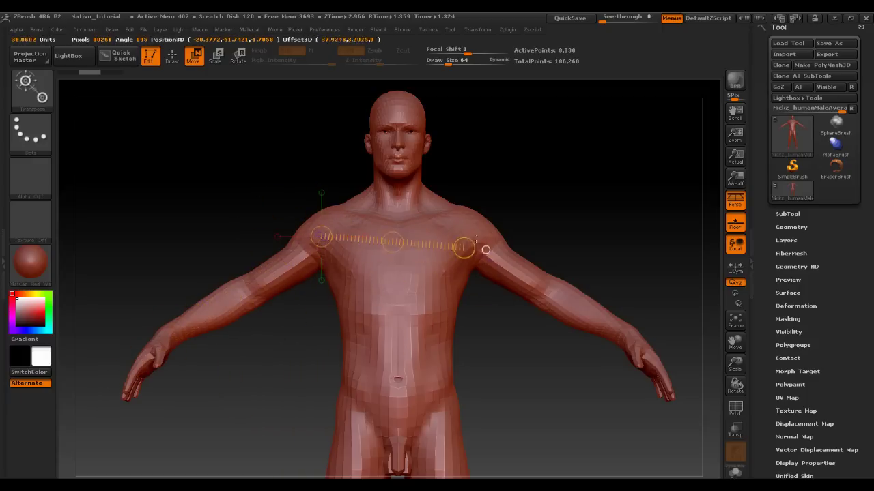
pyautogui.click(320, 230)
pyautogui.moveTo(320, 224)
pyautogui.mouseDown()
pyautogui.moveTo(316, 231)
pyautogui.moveTo(324, 229)
pyautogui.mouseUp()
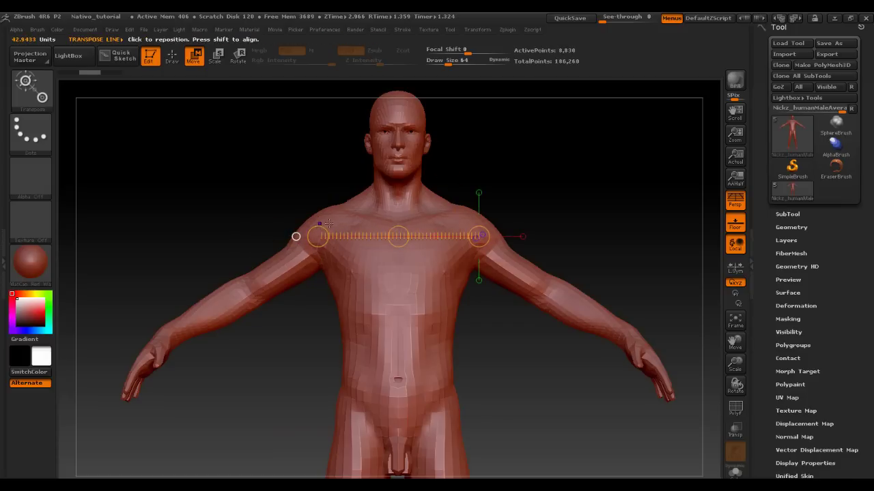
# - Clip the mesh at the shoulder line, then restore the arm and zoom out to the full figure
pyautogui.click(480, 236)
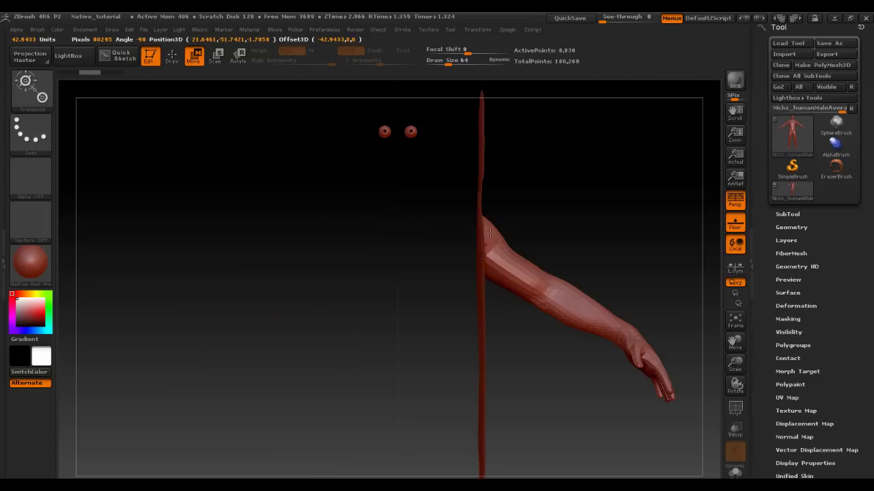
pyautogui.moveTo(315, 245)
pyautogui.mouseDown()
pyautogui.moveTo(138, 256)
pyautogui.moveTo(282, 256)
pyautogui.mouseUp()
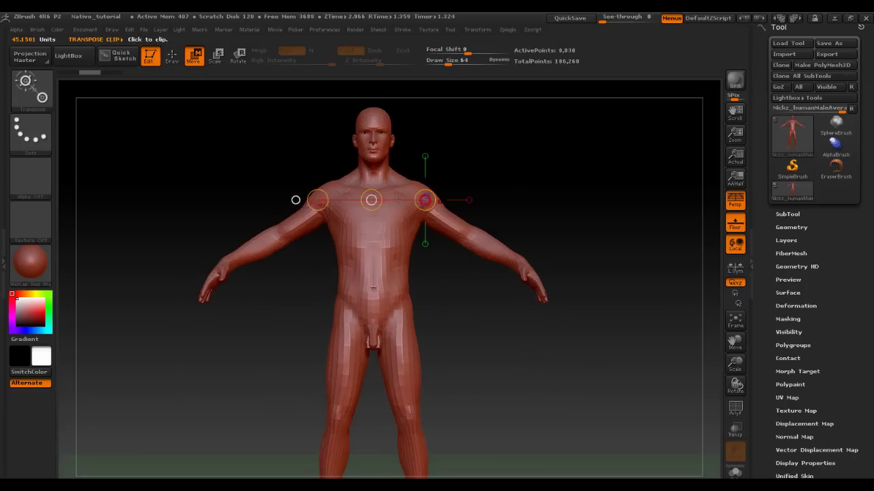
pyautogui.moveTo(296, 199); pyautogui.dragTo(360, 133)
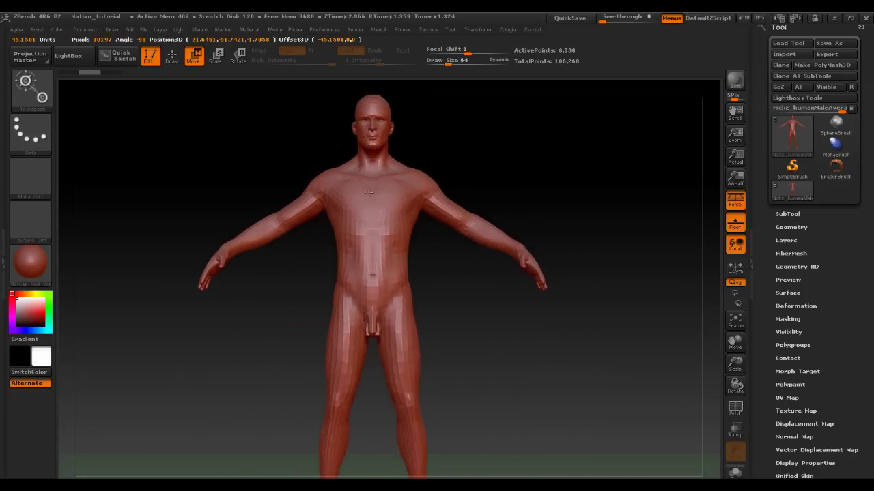
# - From a top-down view, drag the figure to centre it over the square base
pyautogui.moveTo(294, 198)
pyautogui.mouseDown()
pyautogui.moveTo(499, 189)
pyautogui.moveTo(351, 207)
pyautogui.moveTo(409, 190)
pyautogui.mouseUp()
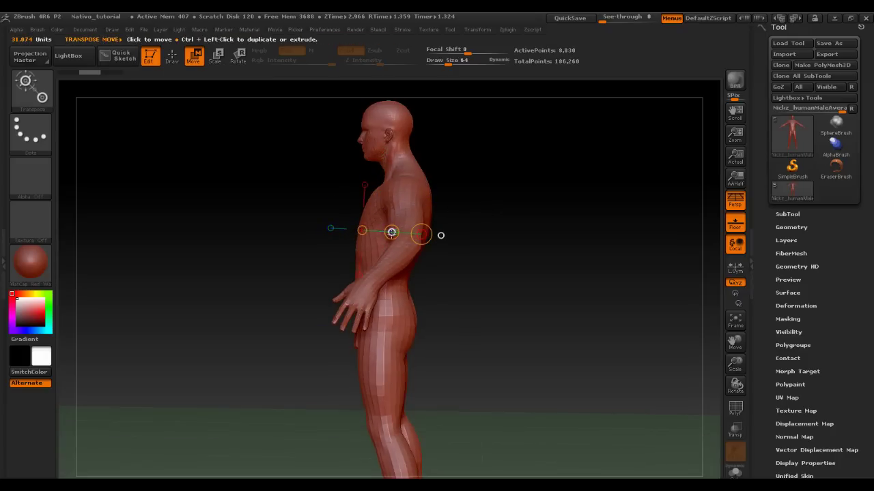
pyautogui.moveTo(391, 232)
pyautogui.mouseDown()
pyautogui.moveTo(494, 288)
pyautogui.moveTo(432, 357)
pyautogui.mouseUp()
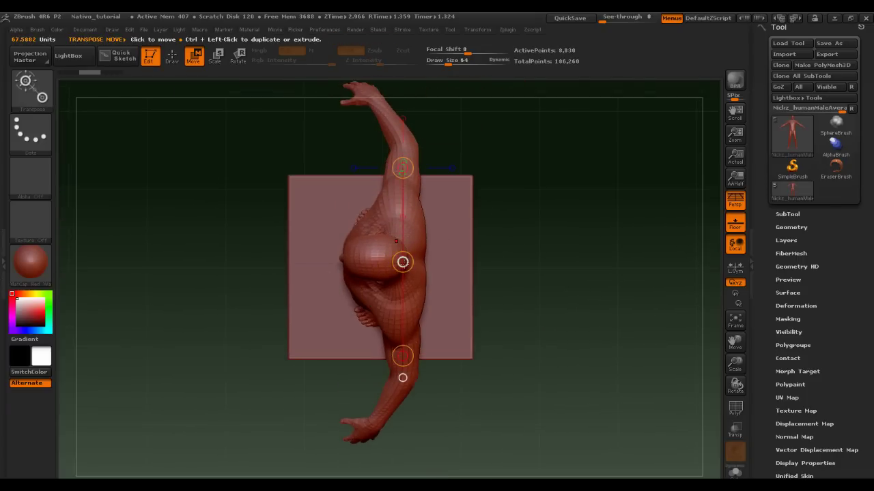
pyautogui.moveTo(402, 263)
pyautogui.mouseDown()
pyautogui.moveTo(418, 149)
pyautogui.moveTo(383, 251)
pyautogui.moveTo(400, 377)
pyautogui.mouseUp()
pyautogui.moveTo(477, 294); pyautogui.dragTo(546, 209)
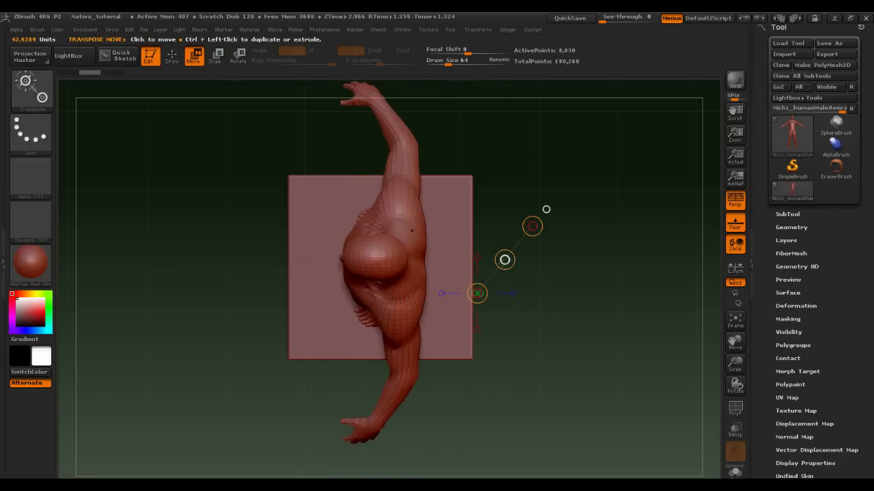
pyautogui.moveTo(505, 259)
pyautogui.mouseDown()
pyautogui.moveTo(500, 319)
pyautogui.moveTo(527, 270)
pyautogui.moveTo(493, 217)
pyautogui.moveTo(512, 267)
pyautogui.mouseUp()
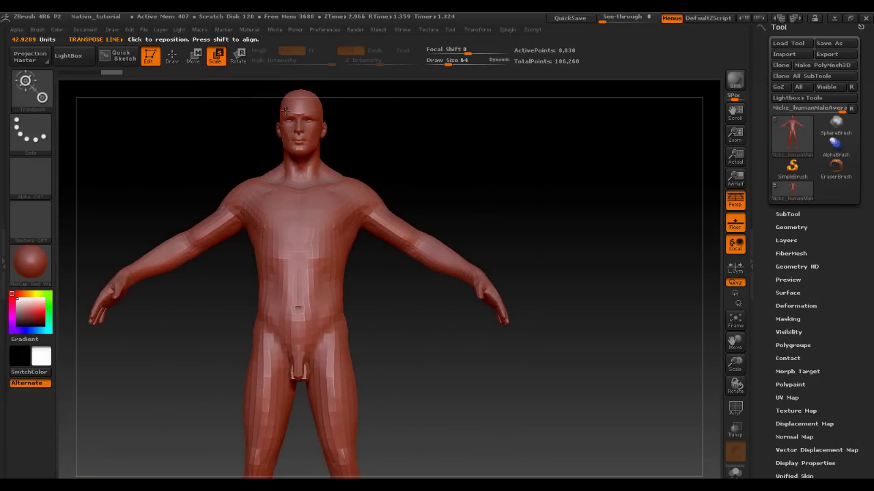
# - Try scaling the figure with a Scale line across the shoulders, undoing a wrong resize
pyautogui.keyDown('alt'); pyautogui.moveTo(403, 181); pyautogui.dragTo(499, 224); pyautogui.keyUp('alt')
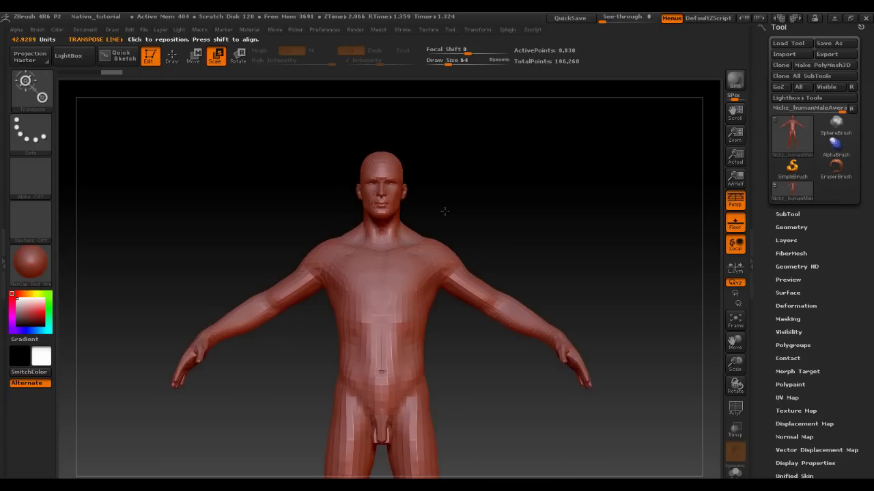
pyautogui.moveTo(444, 212)
pyautogui.keyDown('alt'); pyautogui.mouseDown()
pyautogui.moveTo(477, 201)
pyautogui.moveTo(503, 261)
pyautogui.moveTo(470, 230)
pyautogui.moveTo(477, 292)
pyautogui.moveTo(470, 189)
pyautogui.mouseUp(); pyautogui.keyUp('alt')
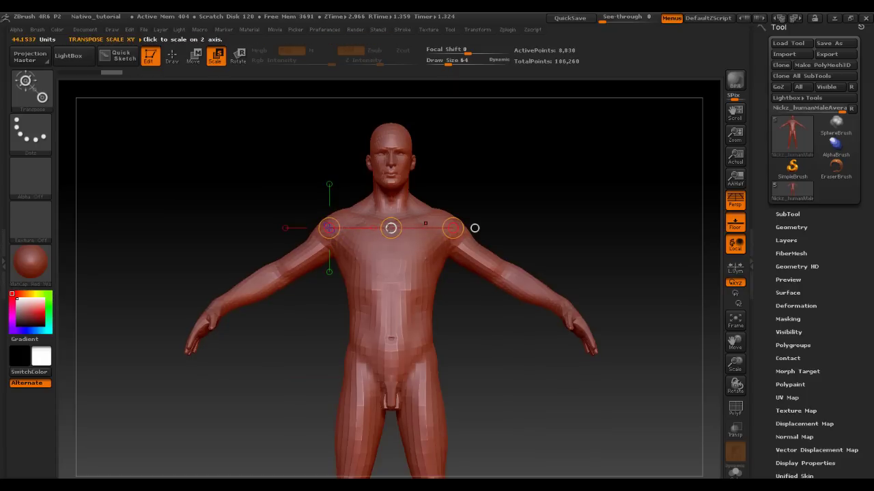
pyautogui.moveTo(390, 228)
pyautogui.mouseDown()
pyautogui.moveTo(325, 258)
pyautogui.moveTo(303, 253)
pyautogui.moveTo(463, 234)
pyautogui.mouseUp()
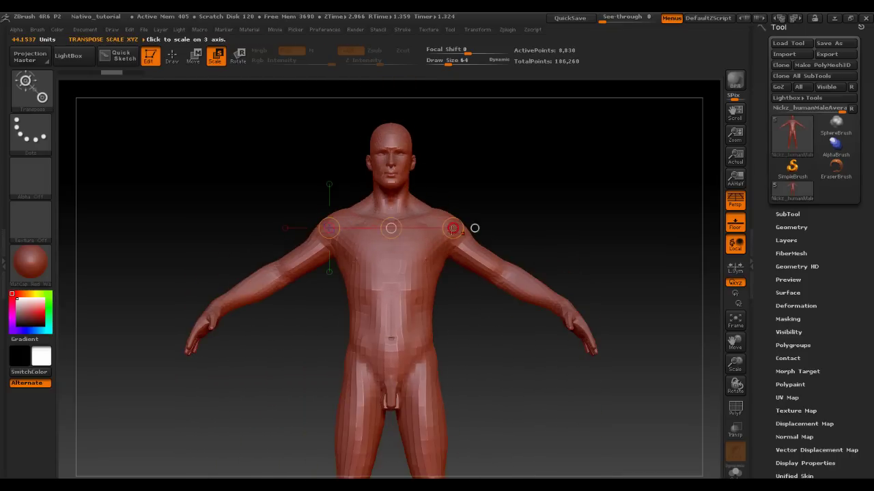
pyautogui.moveTo(460, 228); pyautogui.dragTo(410, 234)
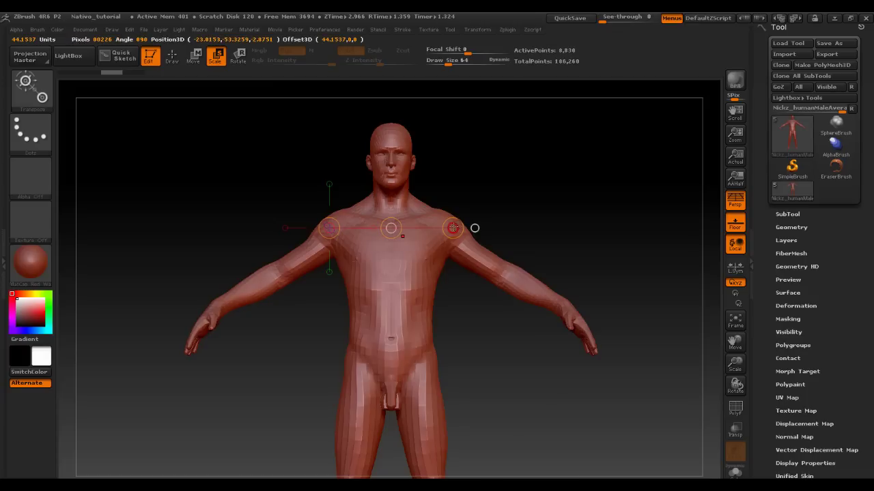
pyautogui.moveTo(452, 228); pyautogui.dragTo(450, 231)
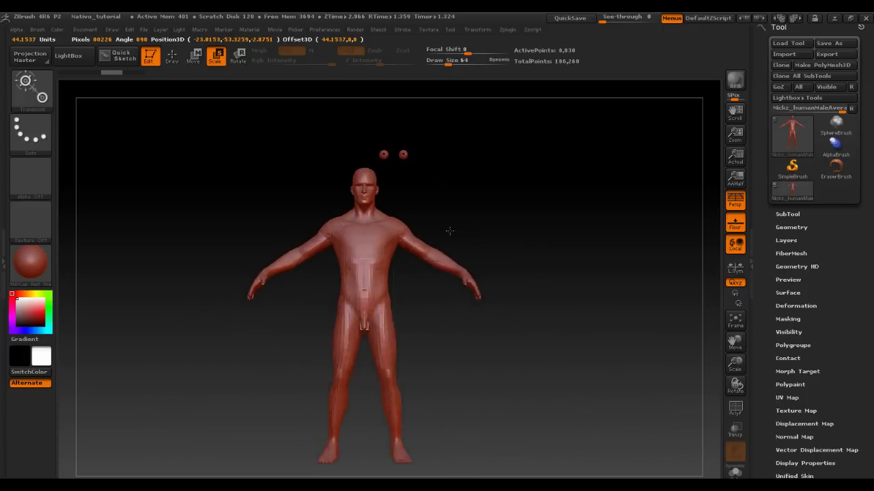
pyautogui.hotkey('ctrl', 'z')
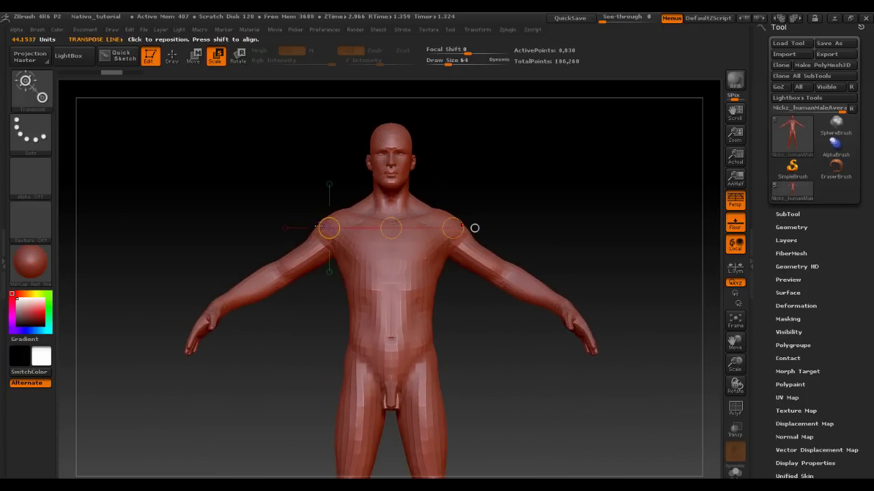
pyautogui.moveTo(474, 228); pyautogui.dragTo(308, 228)
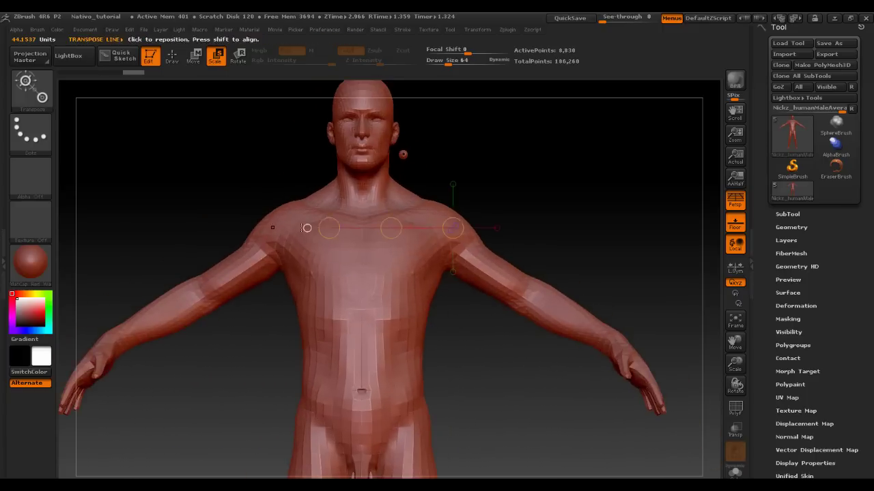
pyautogui.moveTo(502, 273); pyautogui.dragTo(408, 384)
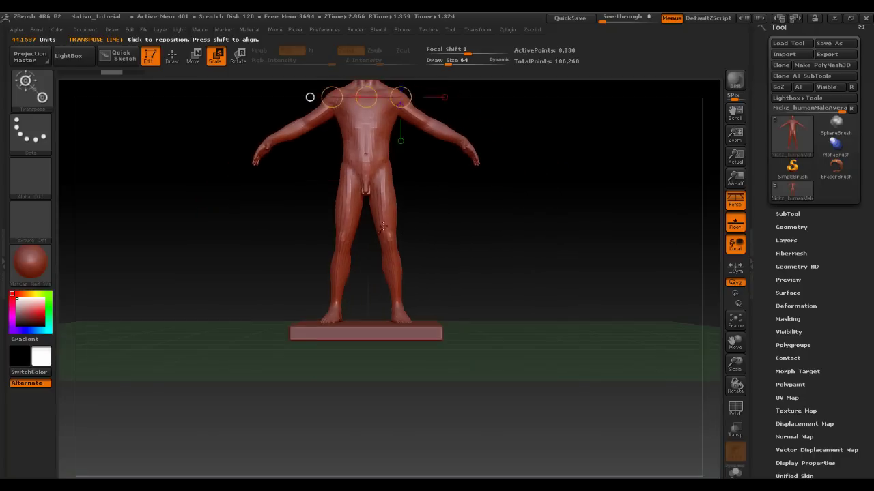
# - Draw a Scale line from base to head and shrink the figure to fit above the base
pyautogui.moveTo(370, 410); pyautogui.dragTo(376, 212)
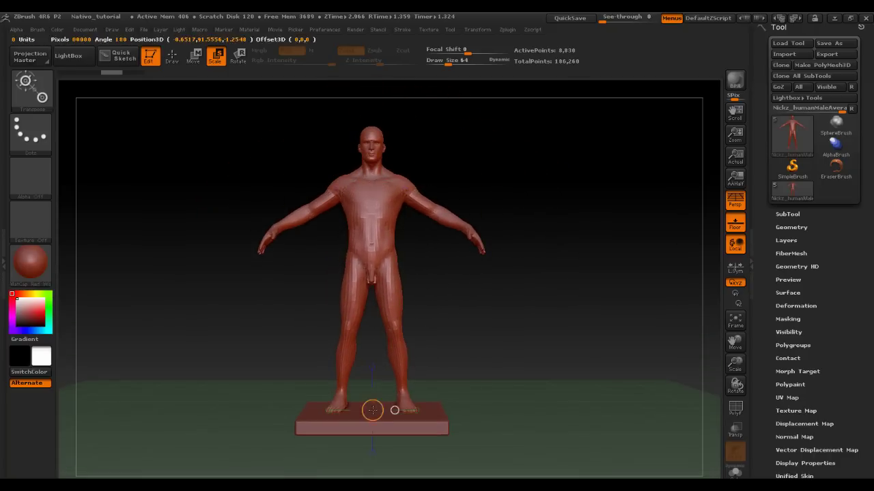
pyautogui.moveTo(372, 153)
pyautogui.mouseDown()
pyautogui.moveTo(372, 137)
pyautogui.moveTo(448, 220)
pyautogui.mouseUp()
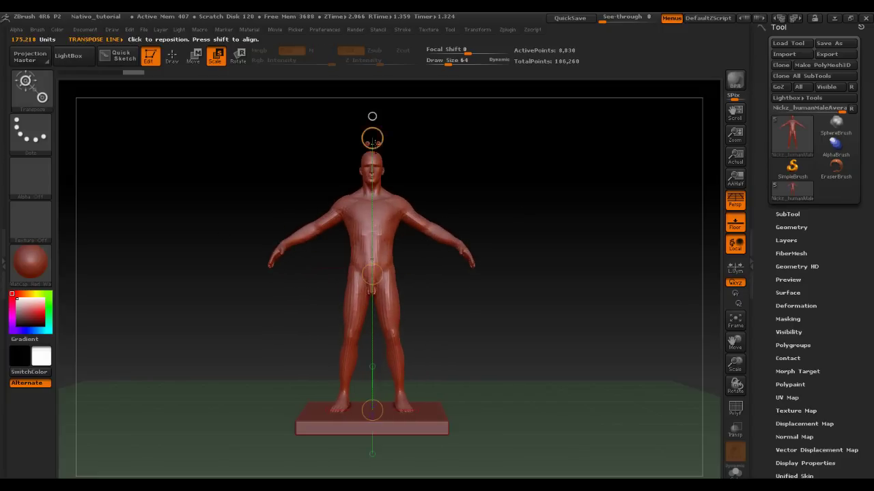
pyautogui.moveTo(372, 137)
pyautogui.mouseDown()
pyautogui.moveTo(322, 327)
pyautogui.moveTo(373, 218)
pyautogui.mouseUp()
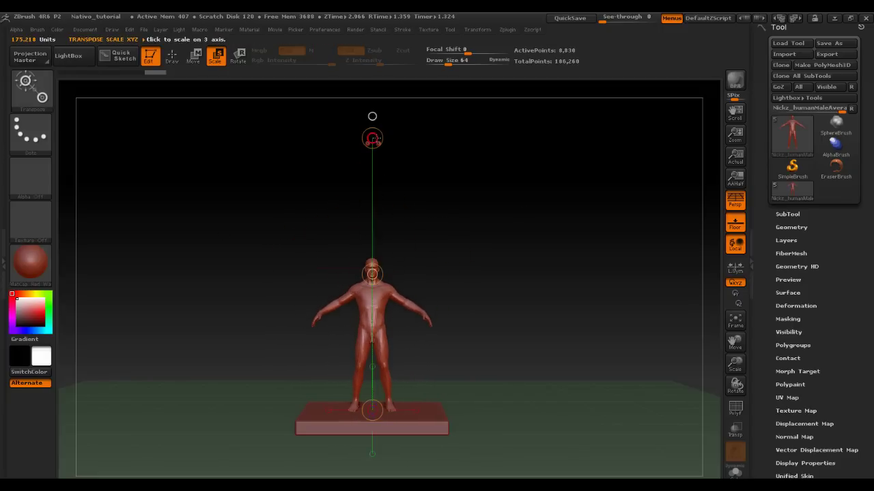
pyautogui.moveTo(374, 139); pyautogui.dragTo(666, 94)
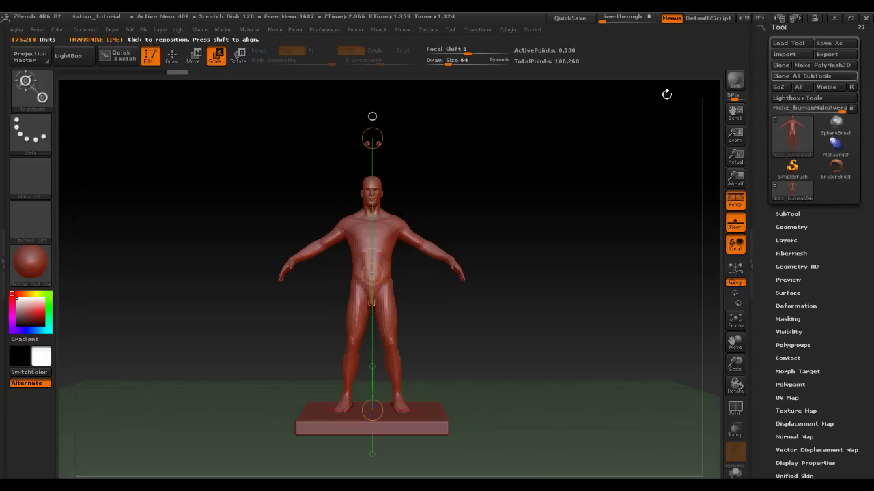
pyautogui.moveTo(561, 89)
pyautogui.mouseDown()
pyautogui.moveTo(473, 184)
pyautogui.moveTo(547, 187)
pyautogui.mouseUp()
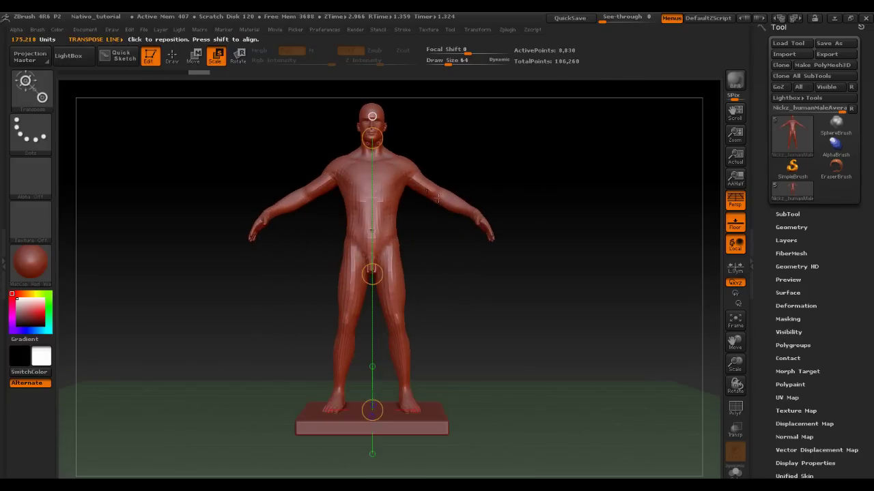
pyautogui.moveTo(416, 179)
pyautogui.mouseDown()
pyautogui.moveTo(482, 219)
pyautogui.moveTo(476, 188)
pyautogui.moveTo(390, 201)
pyautogui.moveTo(454, 198)
pyautogui.mouseUp()
pyautogui.hotkey('ctrl', 'z')
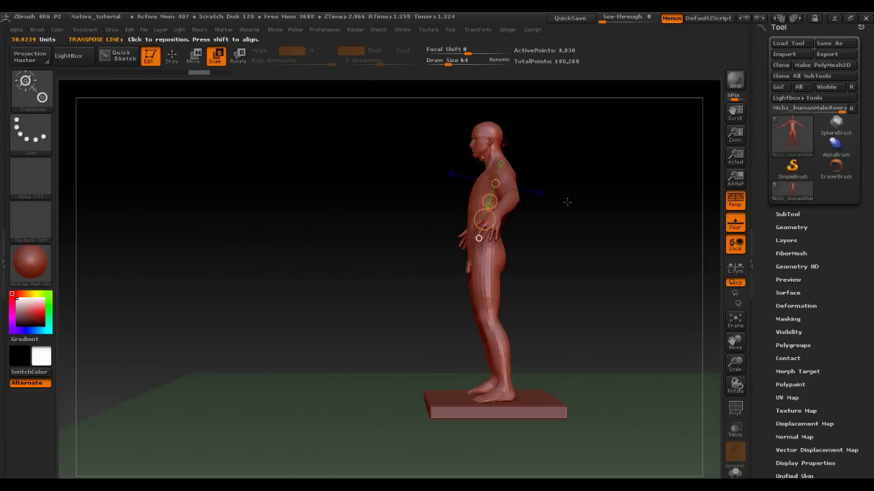
pyautogui.moveTo(566, 202)
pyautogui.keyDown('shift'); pyautogui.mouseDown()
pyautogui.moveTo(497, 228)
pyautogui.moveTo(538, 184)
pyautogui.moveTo(502, 202)
pyautogui.moveTo(513, 321)
pyautogui.moveTo(536, 195)
pyautogui.mouseUp(); pyautogui.keyUp('shift')
pyautogui.moveTo(449, 191); pyautogui.dragTo(580, 283)
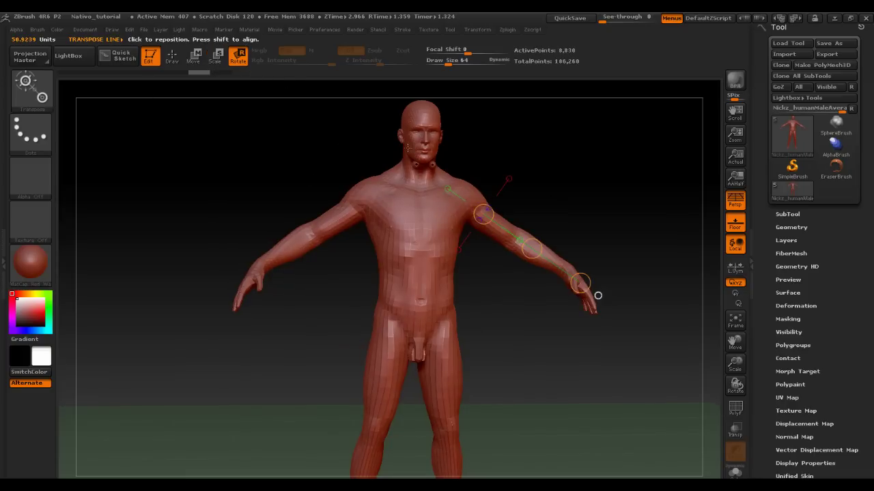
pyautogui.keyDown('shift'); pyautogui.moveTo(565, 175); pyautogui.dragTo(552, 173); pyautogui.keyUp('shift')
pyautogui.moveTo(364, 207); pyautogui.dragTo(423, 208)
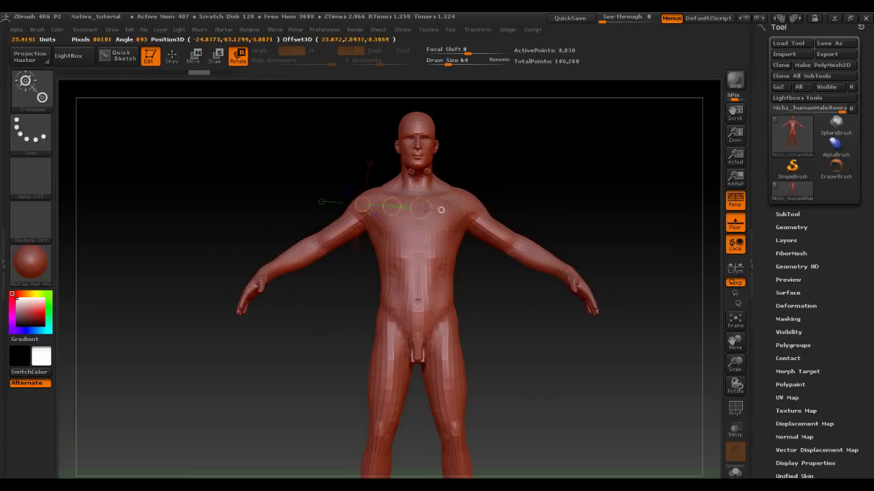
pyautogui.moveTo(518, 201)
pyautogui.keyDown('shift'); pyautogui.mouseDown()
pyautogui.moveTo(511, 219)
pyautogui.moveTo(581, 199)
pyautogui.moveTo(434, 238)
pyautogui.moveTo(323, 332)
pyautogui.mouseUp(); pyautogui.keyUp('shift')
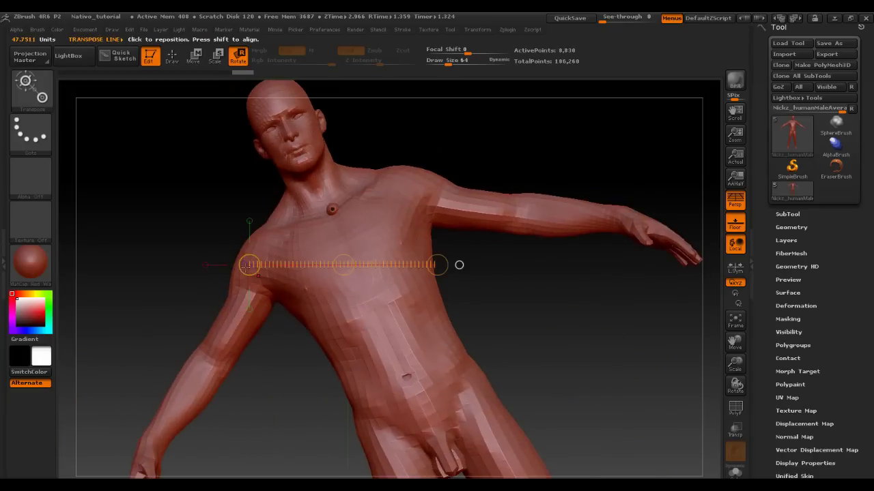
pyautogui.moveTo(247, 266); pyautogui.dragTo(528, 133)
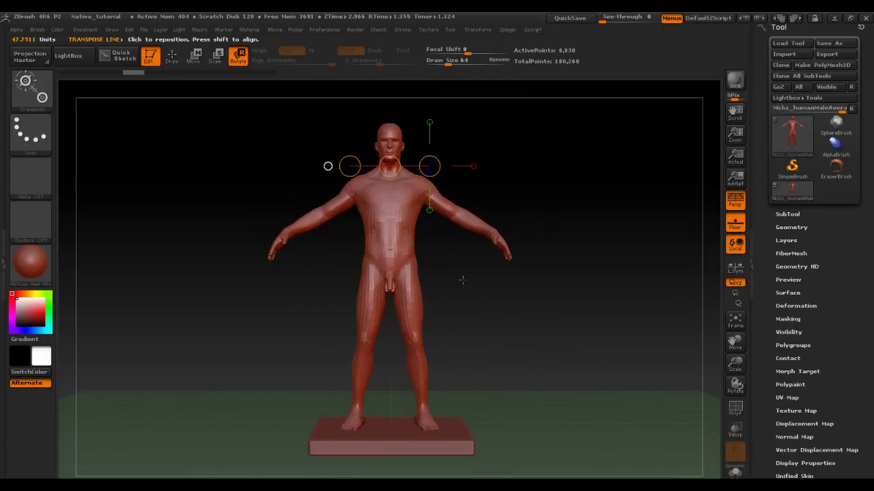
# - Lay a Rotate line from head to feet and swing the figure around its feet
pyautogui.keyDown('shift'); pyautogui.moveTo(383, 424); pyautogui.dragTo(412, 215); pyautogui.keyUp('shift')
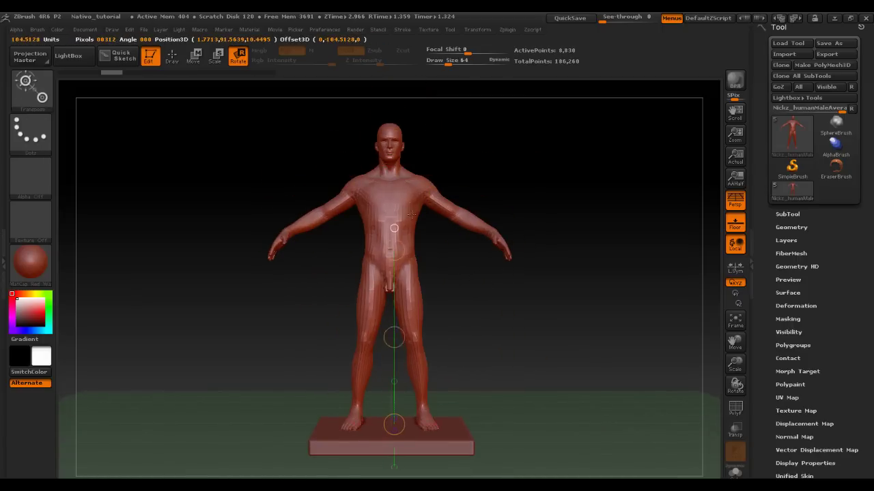
pyautogui.keyDown('shift'); pyautogui.moveTo(414, 147); pyautogui.dragTo(410, 134); pyautogui.keyUp('shift')
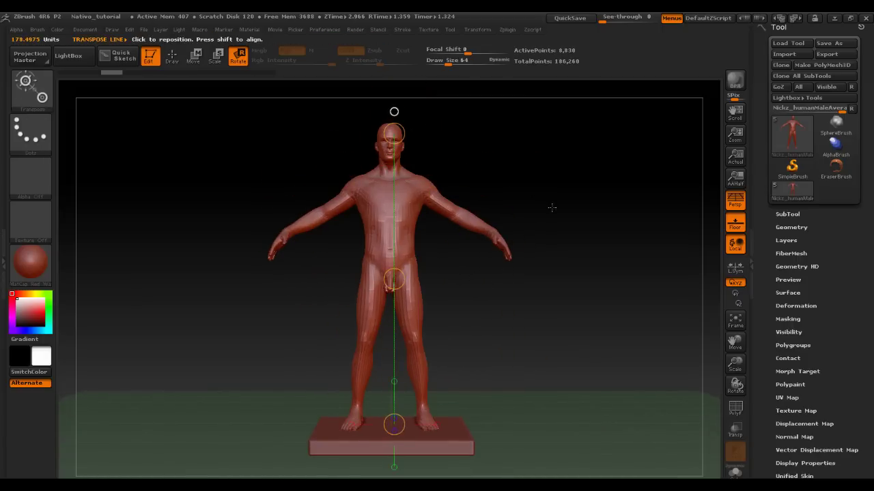
pyautogui.keyDown('shift'); pyautogui.moveTo(552, 207); pyautogui.dragTo(491, 209); pyautogui.keyUp('shift')
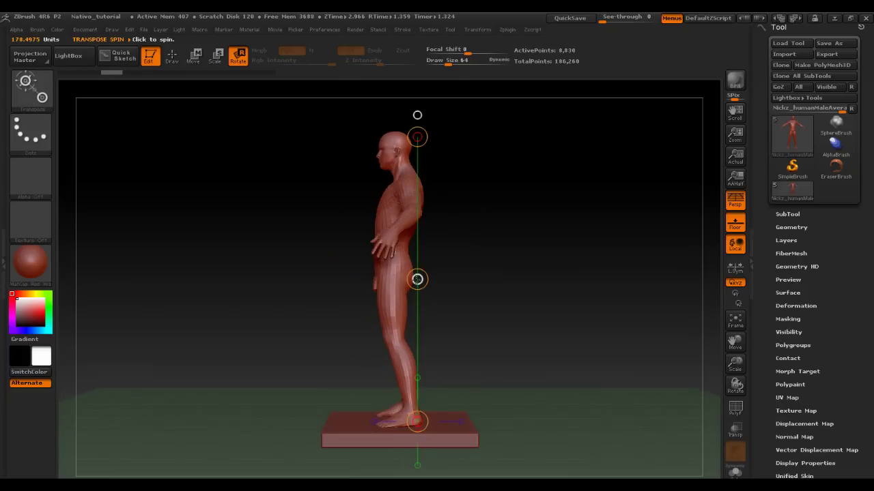
pyautogui.click(446, 287)
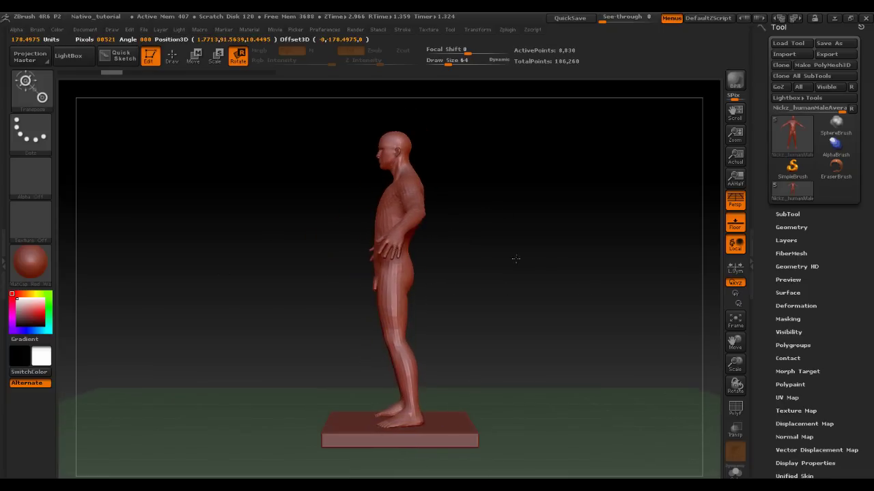
pyautogui.keyDown('shift'); pyautogui.moveTo(417, 137); pyautogui.dragTo(417, 422); pyautogui.keyUp('shift')
pyautogui.moveTo(417, 137)
pyautogui.mouseDown()
pyautogui.moveTo(676, 242)
pyautogui.moveTo(417, 115)
pyautogui.mouseUp()
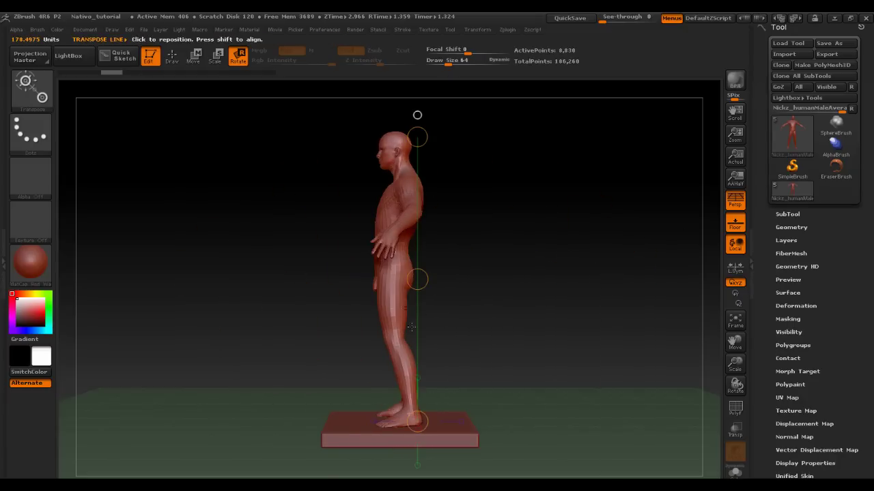
pyautogui.moveTo(417, 421); pyautogui.dragTo(716, 144)
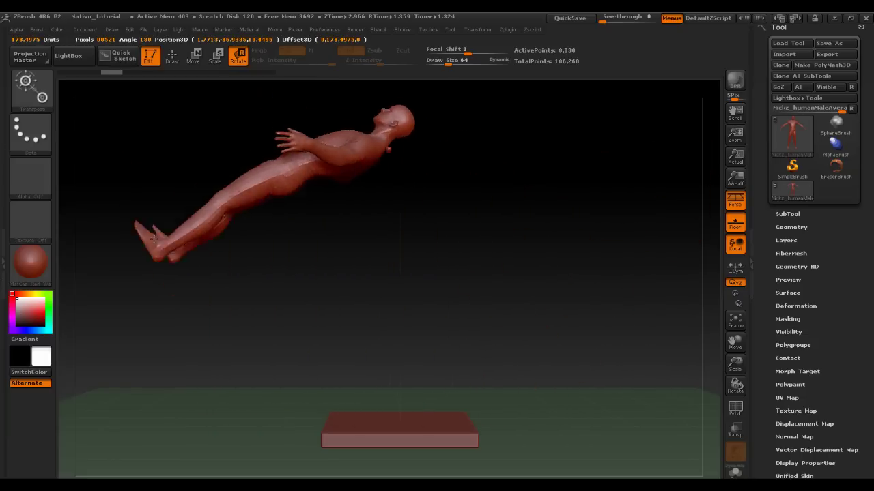
# - Swing the figure back upright and straighten it about a chest-level line
pyautogui.moveTo(716, 144); pyautogui.dragTo(448, 217)
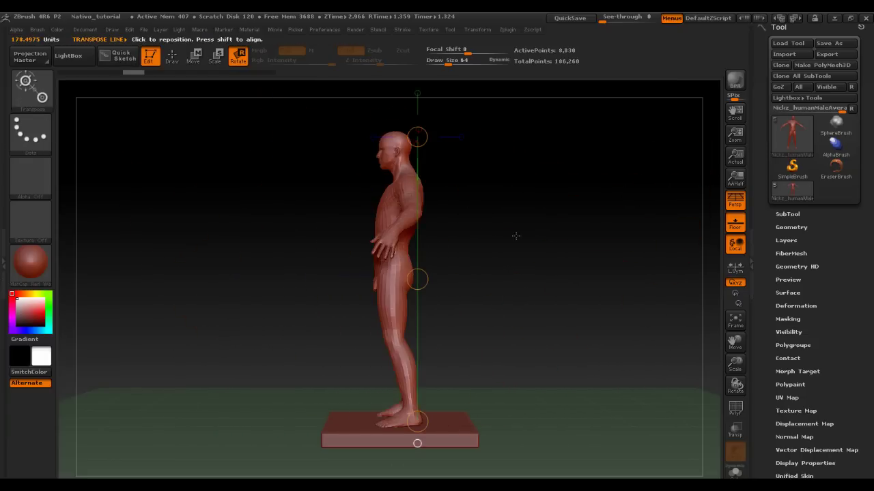
pyautogui.moveTo(513, 236); pyautogui.dragTo(566, 237)
pyautogui.moveTo(359, 189)
pyautogui.mouseDown()
pyautogui.moveTo(464, 210)
pyautogui.moveTo(423, 189)
pyautogui.mouseUp()
pyautogui.moveTo(480, 187)
pyautogui.keyDown('alt'); pyautogui.mouseDown()
pyautogui.moveTo(535, 252)
pyautogui.moveTo(561, 207)
pyautogui.moveTo(521, 236)
pyautogui.moveTo(538, 237)
pyautogui.moveTo(498, 236)
pyautogui.moveTo(523, 226)
pyautogui.moveTo(507, 225)
pyautogui.moveTo(230, 297)
pyautogui.moveTo(309, 168)
pyautogui.mouseUp(); pyautogui.keyUp('alt')
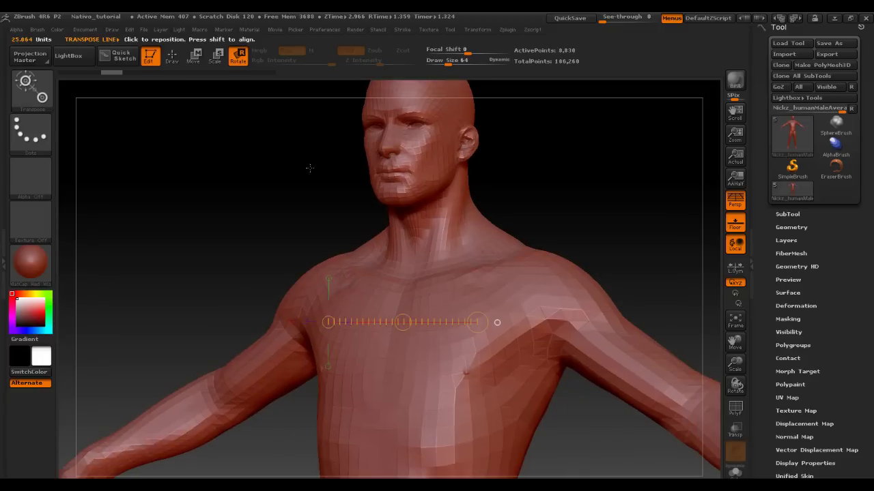
# - Return to Draw mode with the Standard brush and orbit to a full-body front view
pyautogui.click(174, 61)
pyautogui.keyDown('shift'); pyautogui.moveTo(172, 121); pyautogui.dragTo(203, 148); pyautogui.keyUp('shift')
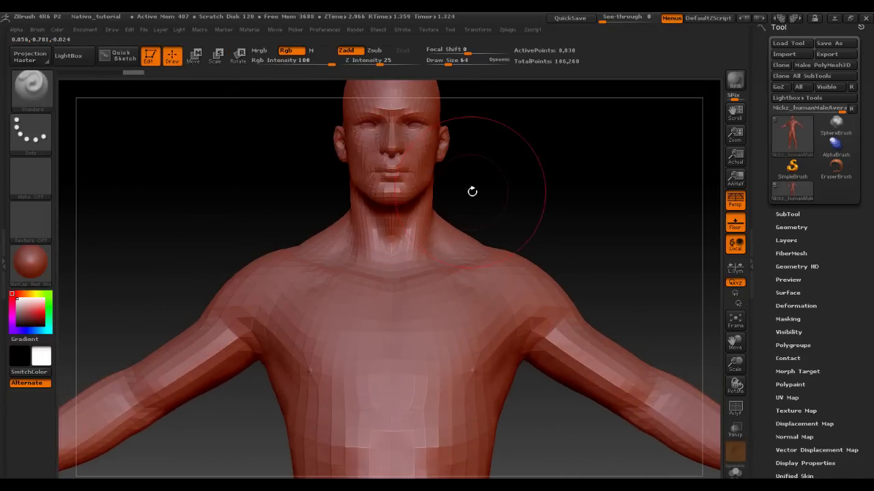
pyautogui.moveTo(472, 191)
pyautogui.mouseDown()
pyautogui.moveTo(511, 206)
pyautogui.moveTo(261, 130)
pyautogui.mouseUp()
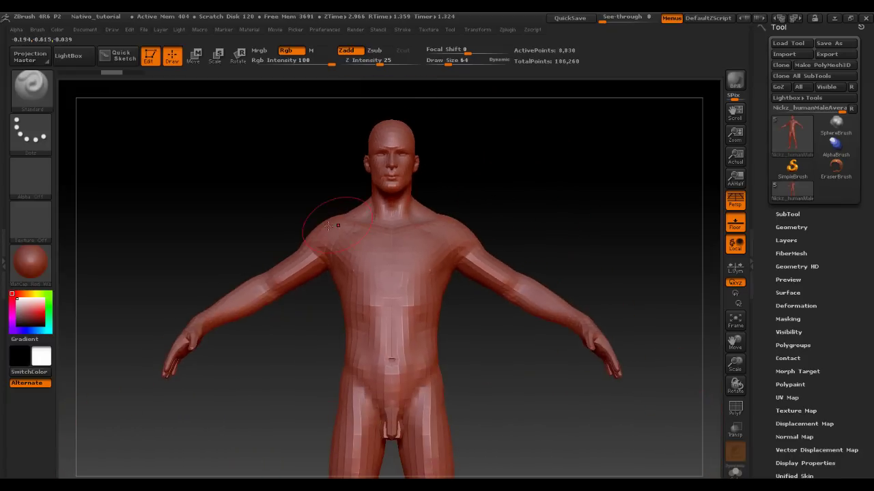
pyautogui.moveTo(437, 264)
pyautogui.keyDown('alt'); pyautogui.mouseDown()
pyautogui.moveTo(451, 242)
pyautogui.moveTo(412, 234)
pyautogui.moveTo(464, 235)
pyautogui.moveTo(533, 181)
pyautogui.moveTo(493, 171)
pyautogui.moveTo(430, 200)
pyautogui.moveTo(449, 189)
pyautogui.moveTo(473, 201)
pyautogui.moveTo(498, 177)
pyautogui.moveTo(489, 178)
pyautogui.mouseUp(); pyautogui.keyUp('alt')
pyautogui.press('space')
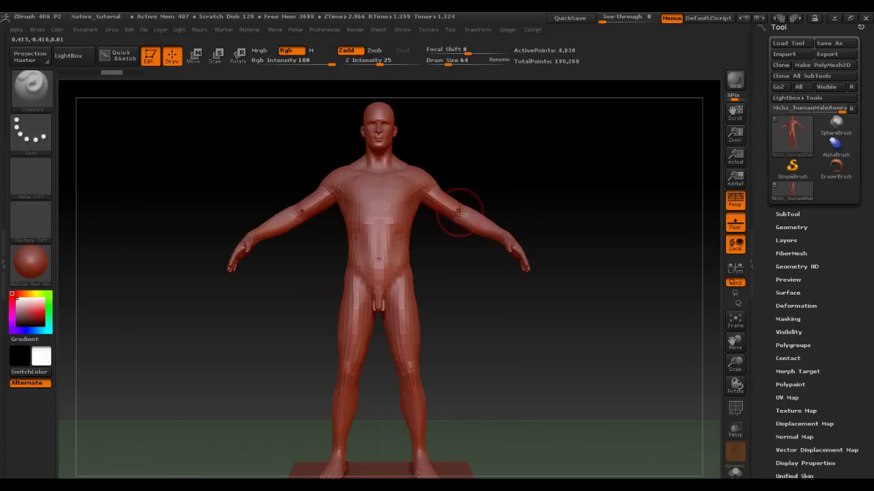
# - Paint a symmetric MaskPen mask over both arms, from forearms up to the shoulders
pyautogui.press('shift')
pyautogui.press('ctrl')
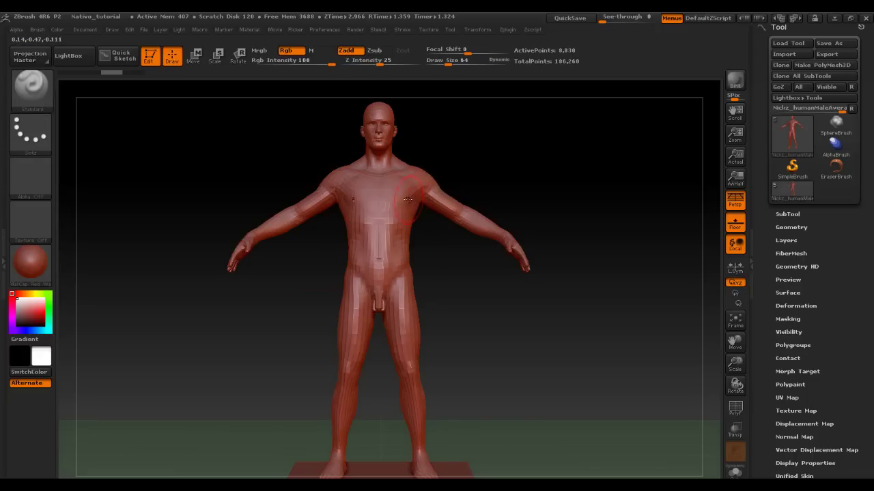
pyautogui.keyDown('alt'); pyautogui.moveTo(505, 171); pyautogui.dragTo(511, 180); pyautogui.keyUp('alt')
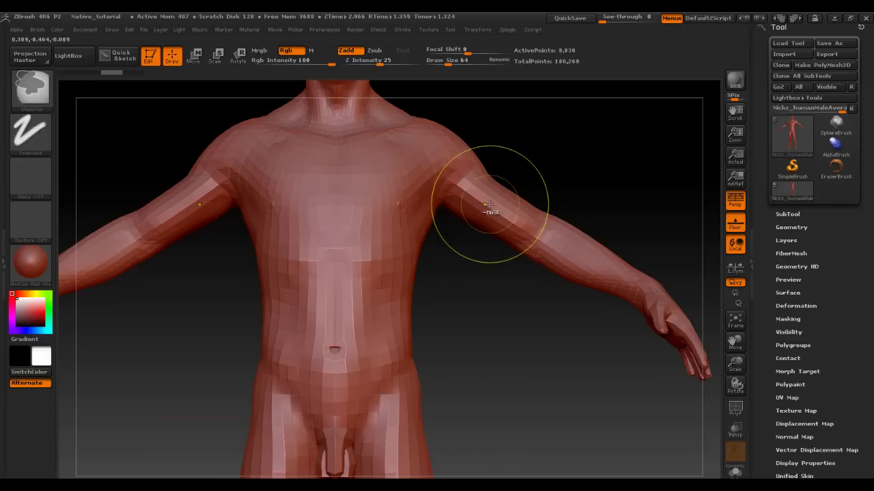
pyautogui.press('ctrl')
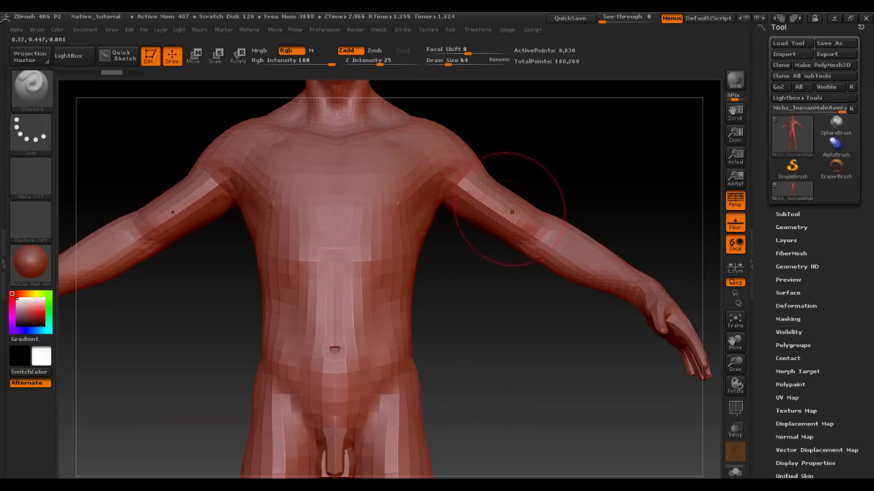
pyautogui.press('ctrl')
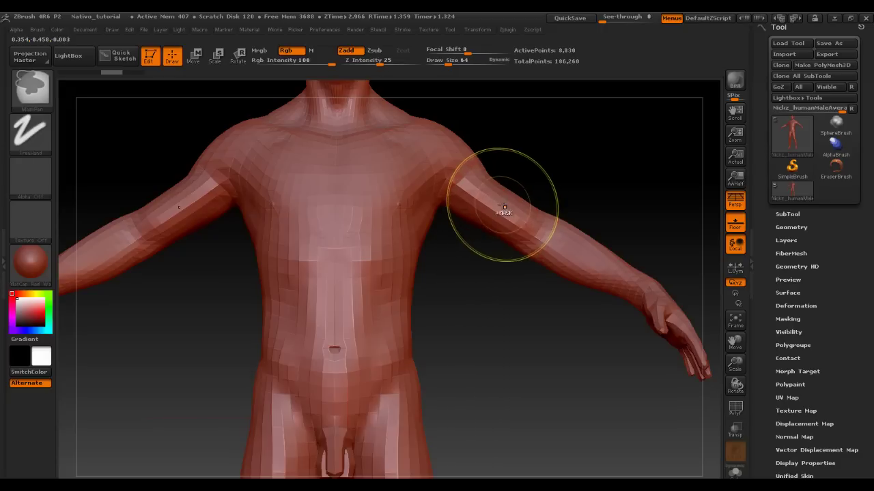
pyautogui.moveTo(517, 204)
pyautogui.keyDown('ctrl'); pyautogui.mouseDown()
pyautogui.moveTo(644, 330)
pyautogui.moveTo(680, 331)
pyautogui.mouseUp(); pyautogui.keyUp('ctrl')
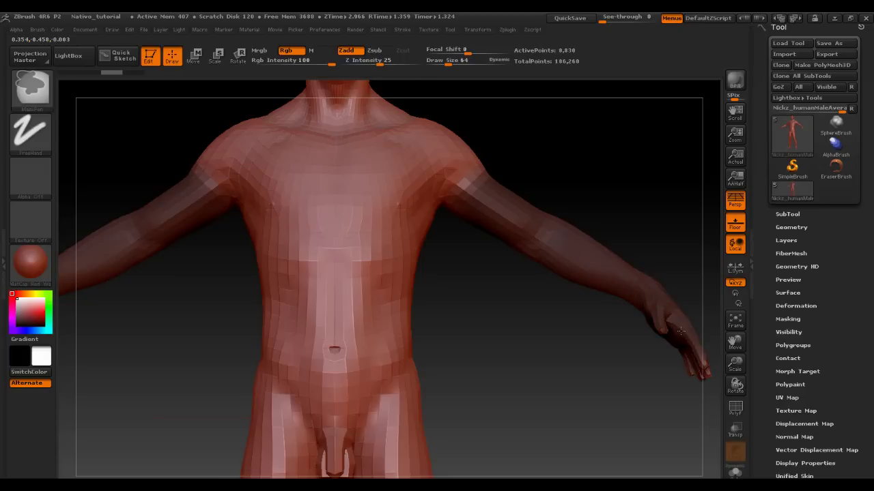
pyautogui.keyDown('ctrl'); pyautogui.moveTo(528, 209); pyautogui.dragTo(505, 192); pyautogui.keyUp('ctrl')
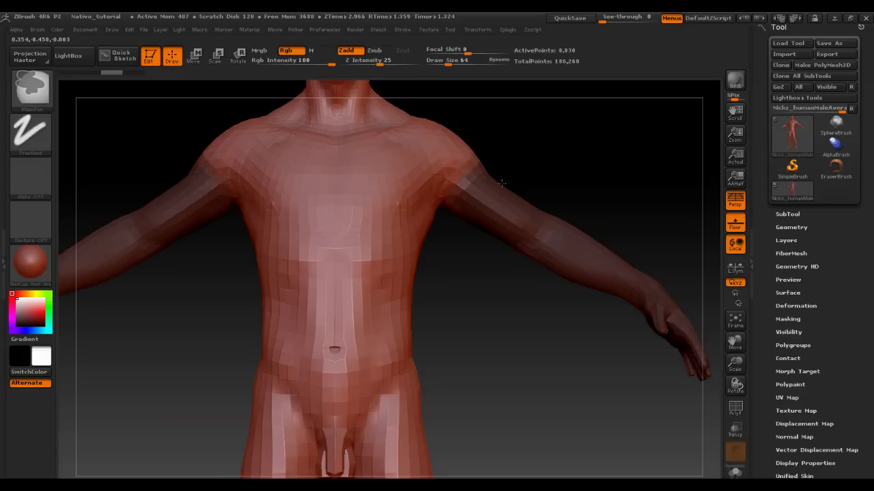
pyautogui.moveTo(653, 250); pyautogui.dragTo(561, 225)
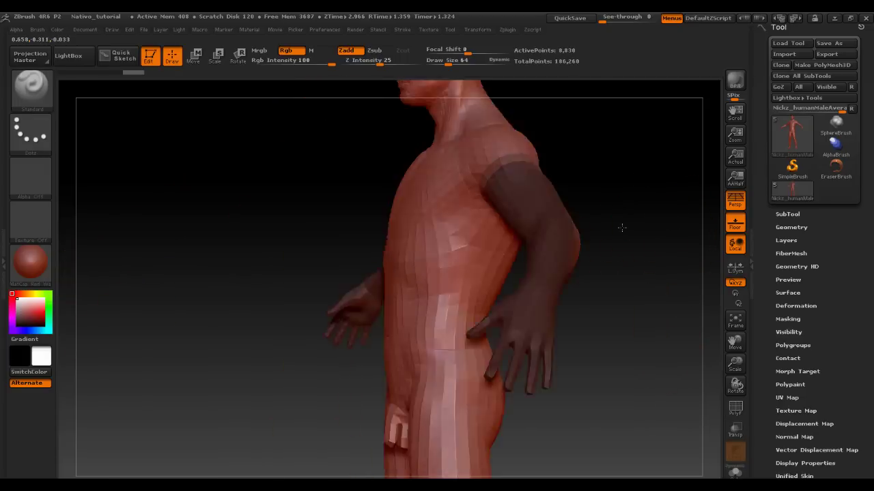
pyautogui.moveTo(503, 289); pyautogui.dragTo(498, 293)
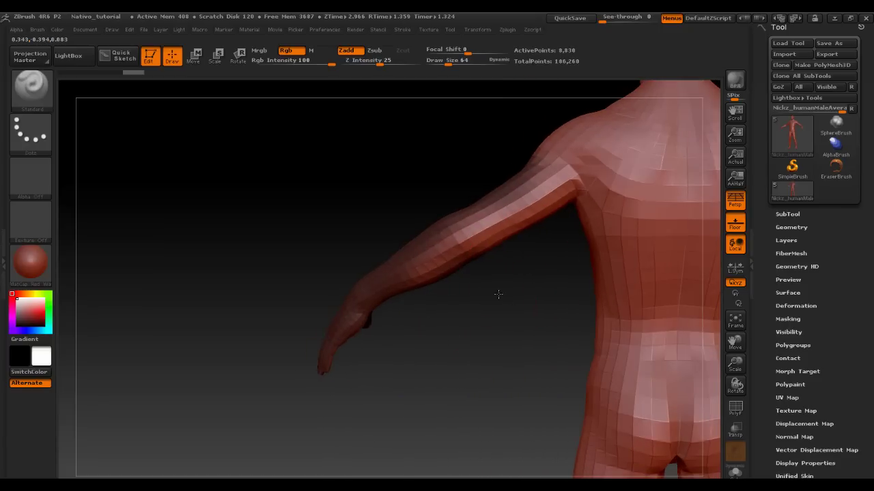
pyautogui.keyDown('ctrl'); pyautogui.moveTo(480, 205); pyautogui.dragTo(553, 178); pyautogui.keyUp('ctrl')
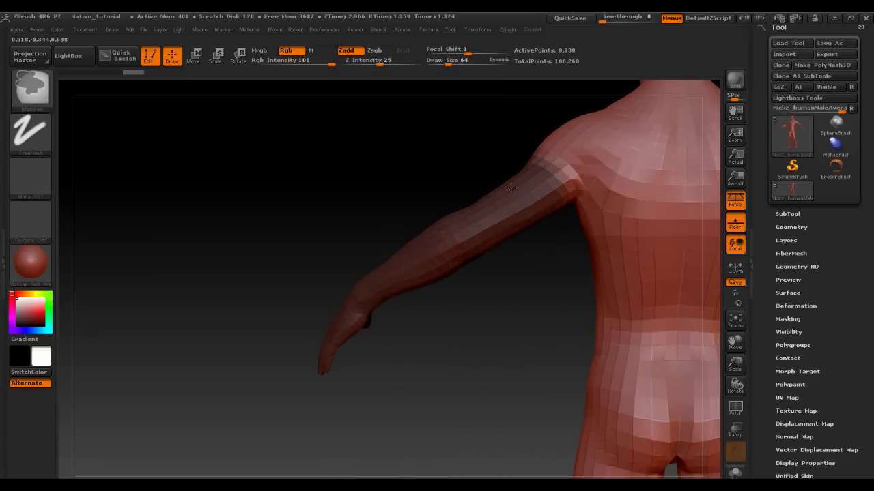
pyautogui.moveTo(410, 136)
pyautogui.mouseDown()
pyautogui.moveTo(448, 197)
pyautogui.moveTo(550, 165)
pyautogui.mouseUp()
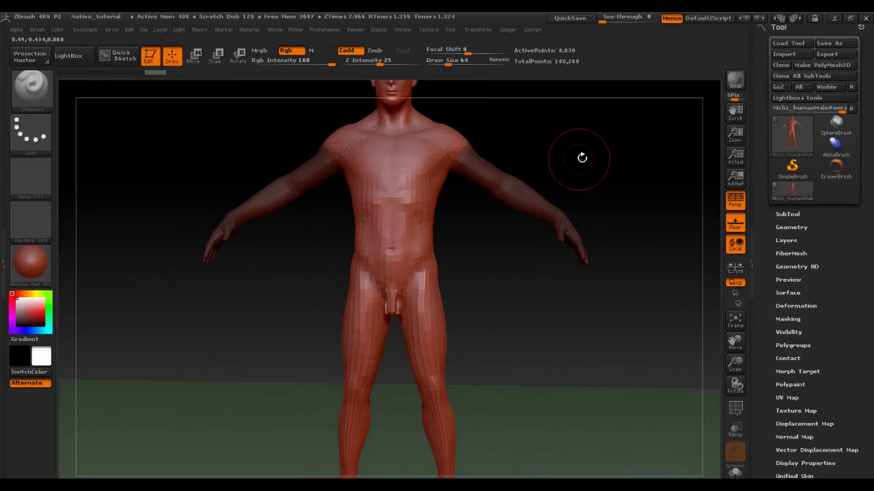
pyautogui.moveTo(530, 171); pyautogui.dragTo(439, 216)
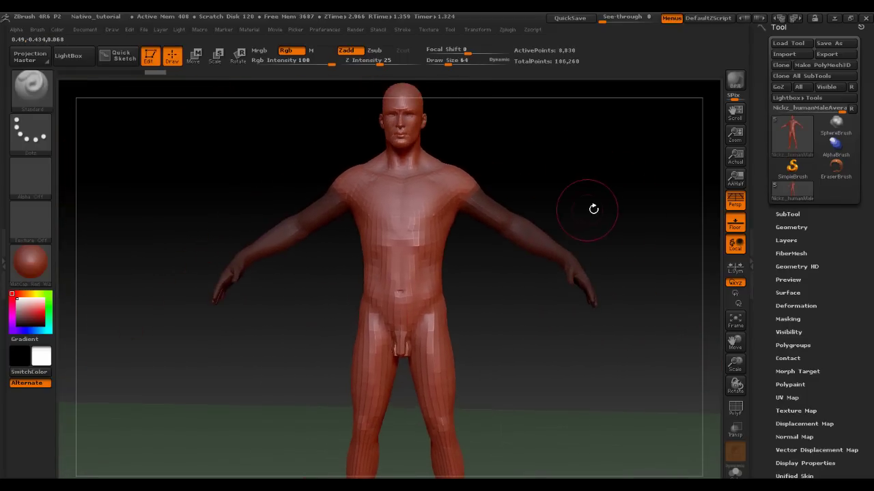
pyautogui.click(217, 61)
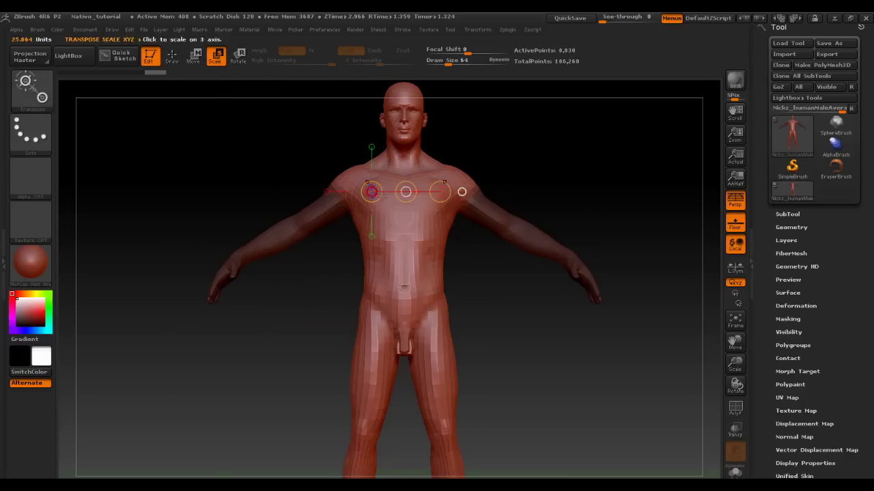
pyautogui.moveTo(400, 234); pyautogui.dragTo(413, 234)
pyautogui.moveTo(403, 346); pyautogui.dragTo(424, 260)
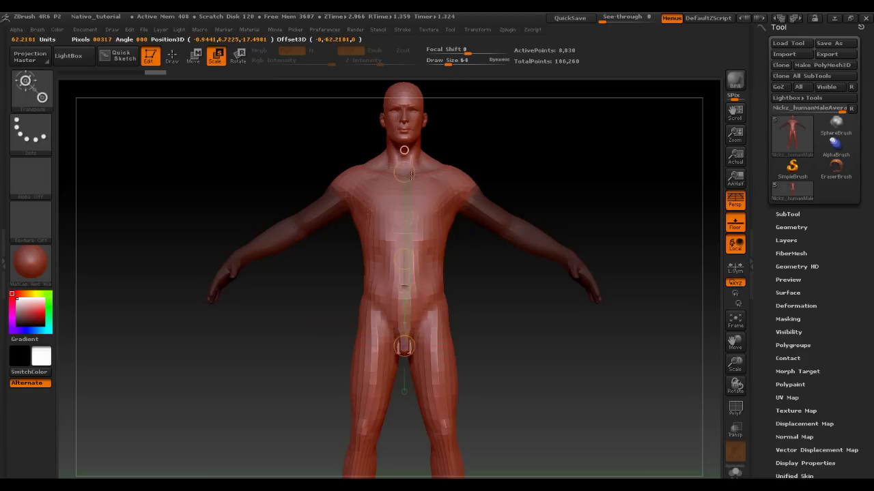
pyautogui.moveTo(412, 175); pyautogui.dragTo(409, 172)
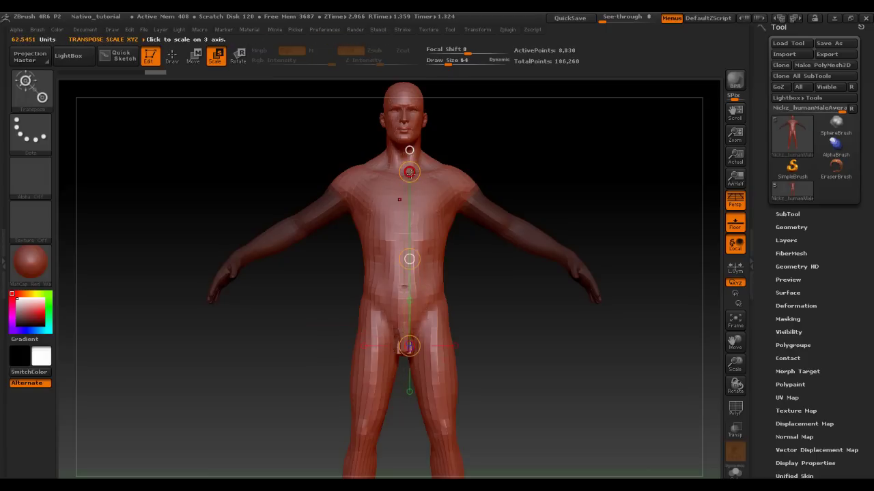
pyautogui.moveTo(409, 172); pyautogui.dragTo(410, 112)
pyautogui.hotkey('ctrl', 'z')
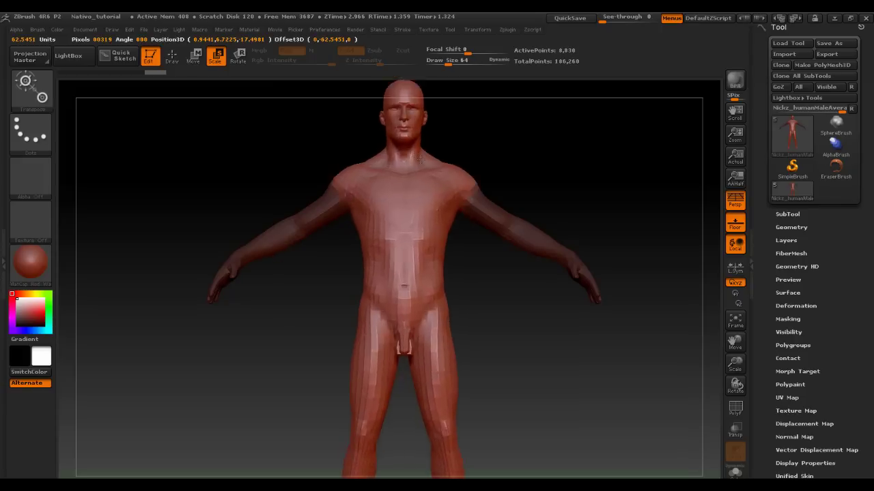
pyautogui.moveTo(421, 159)
pyautogui.mouseDown()
pyautogui.moveTo(455, 104)
pyautogui.moveTo(482, 193)
pyautogui.moveTo(571, 207)
pyautogui.moveTo(559, 212)
pyautogui.mouseUp()
pyautogui.hotkey('ctrl', 'z')
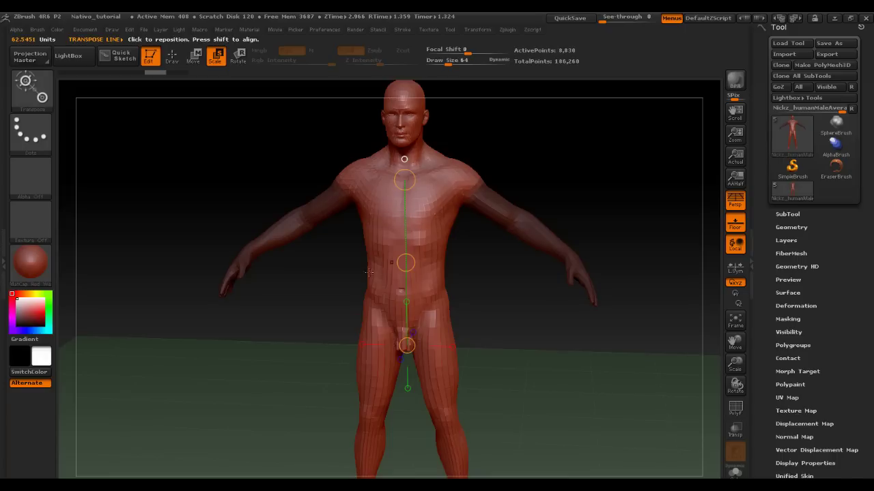
# - Rework the arm mask by inverting it repeatedly, then clear it from the whole model
pyautogui.press('ctrl')
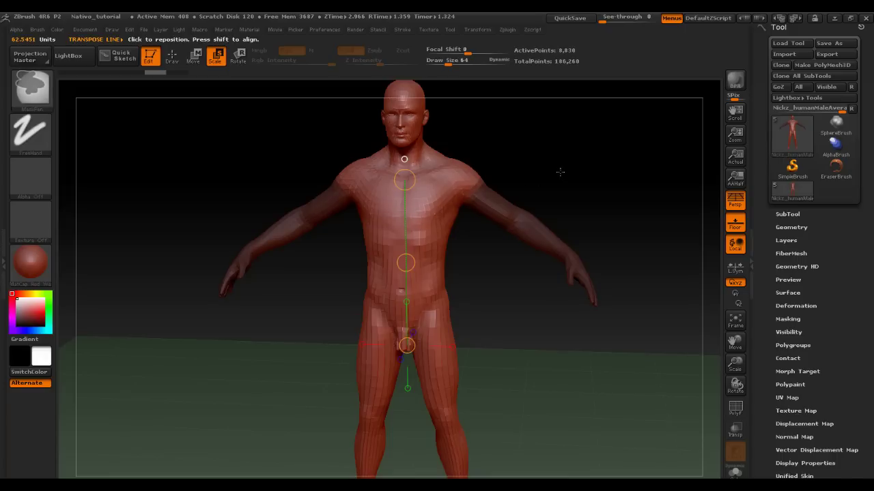
pyautogui.keyDown('ctrl'); pyautogui.click(565, 170); pyautogui.keyUp('ctrl')
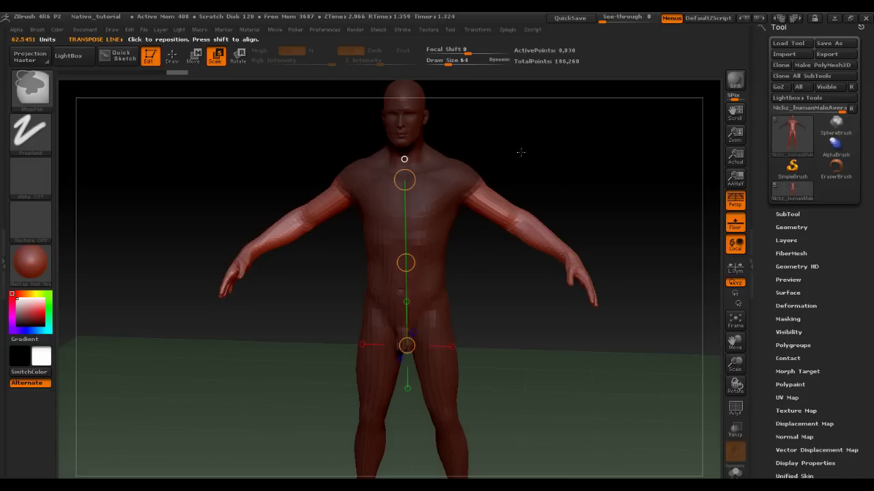
pyautogui.keyDown('ctrl'); pyautogui.click(572, 167); pyautogui.keyUp('ctrl')
pyautogui.keyDown('ctrl'); pyautogui.click(575, 167); pyautogui.keyUp('ctrl')
pyautogui.keyDown('ctrl'); pyautogui.click(578, 168); pyautogui.keyUp('ctrl')
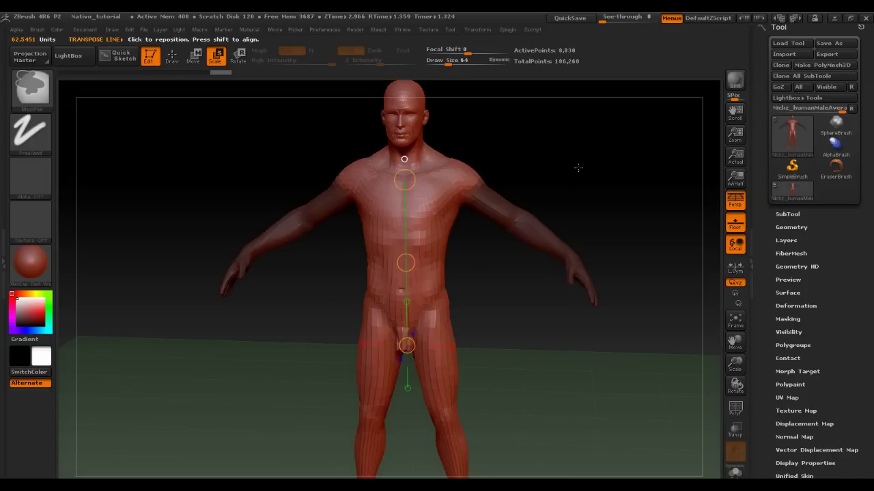
pyautogui.keyDown('ctrl'); pyautogui.click(576, 166); pyautogui.keyUp('ctrl')
pyautogui.keyDown('ctrl'); pyautogui.moveTo(574, 162); pyautogui.dragTo(584, 175); pyautogui.keyUp('ctrl')
pyautogui.keyDown('ctrl'); pyautogui.click(578, 165); pyautogui.keyUp('ctrl')
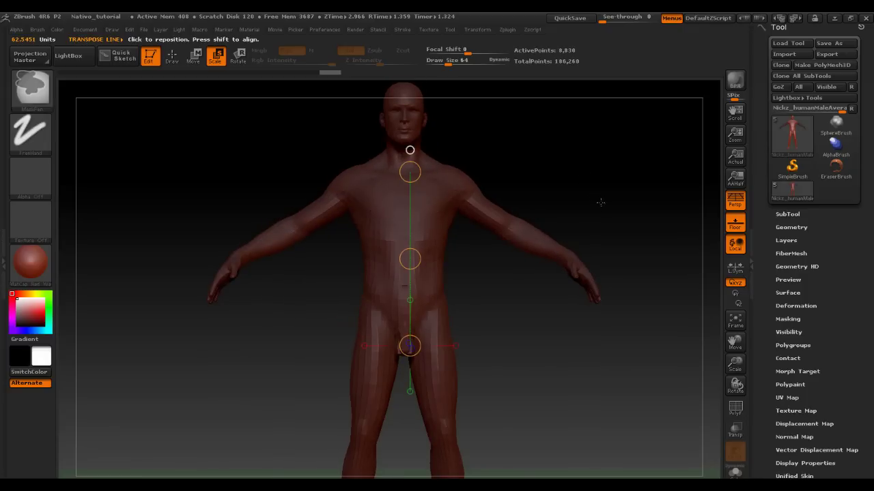
pyautogui.keyDown('ctrl'); pyautogui.click(596, 202); pyautogui.keyUp('ctrl')
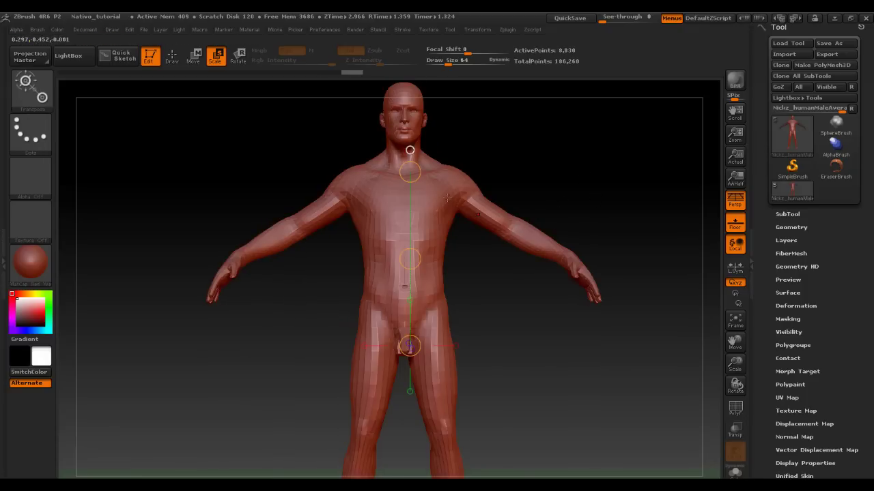
# - Select the Standard brush and sculpt a raised band on the upper arm
pyautogui.click(38, 92)
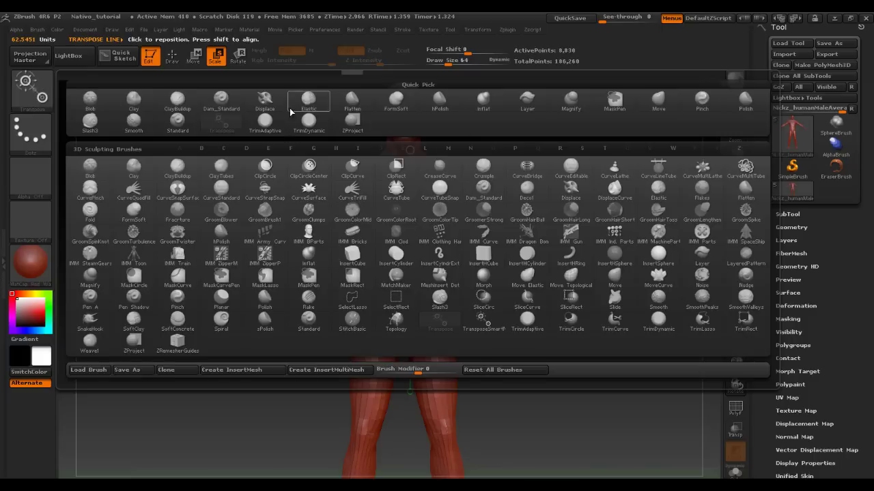
pyautogui.click(178, 120)
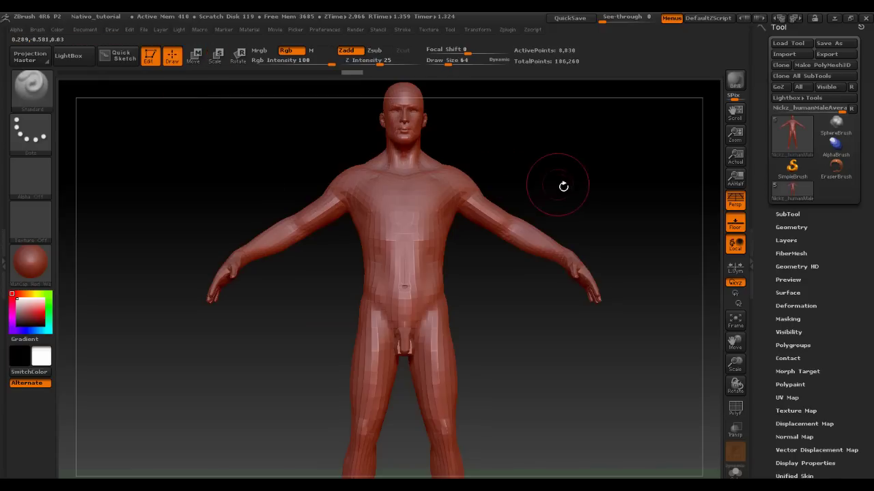
pyautogui.scroll(5, 546, 213)
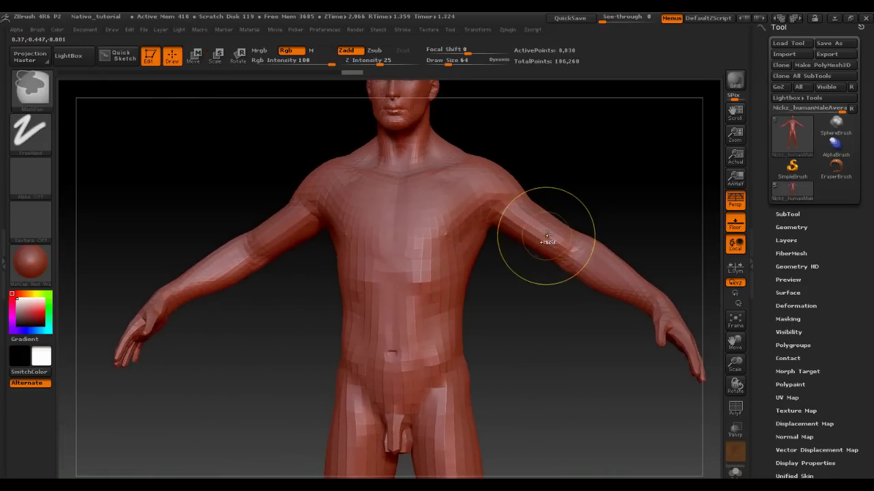
pyautogui.moveTo(546, 230); pyautogui.dragTo(573, 242)
# - Smooth the forearm, shoulder and upper arm, then turn the figure back to front view
pyautogui.moveTo(627, 197)
pyautogui.mouseDown()
pyautogui.moveTo(594, 203)
pyautogui.moveTo(599, 275)
pyautogui.moveTo(684, 341)
pyautogui.mouseUp()
pyautogui.moveTo(614, 195)
pyautogui.mouseDown()
pyautogui.moveTo(501, 237)
pyautogui.moveTo(399, 320)
pyautogui.mouseUp()
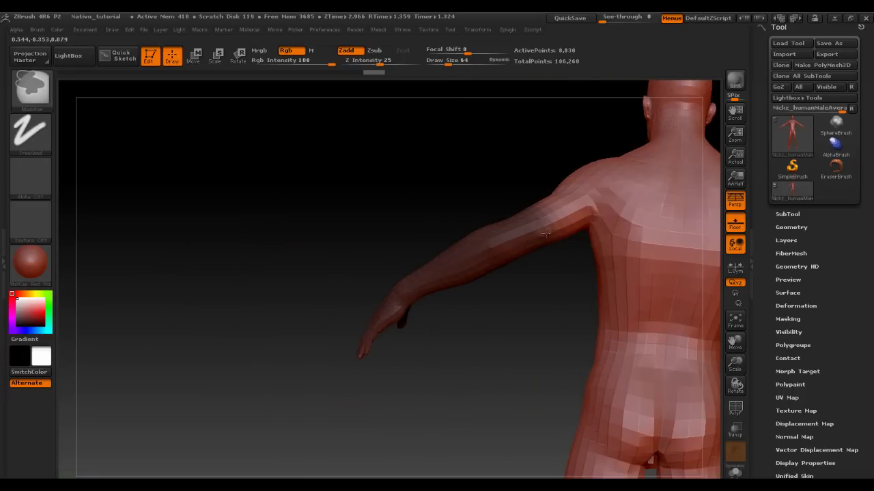
pyautogui.keyDown('shift'); pyautogui.moveTo(546, 233); pyautogui.dragTo(557, 202); pyautogui.keyUp('shift')
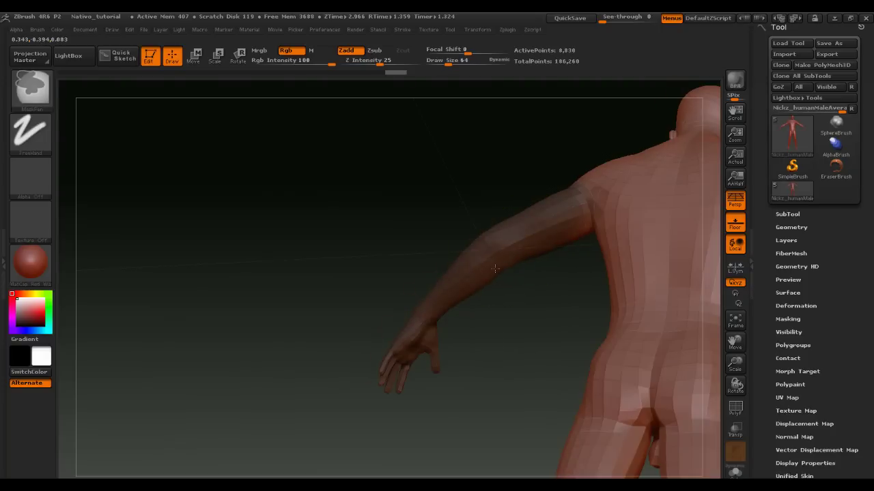
pyautogui.moveTo(337, 253); pyautogui.dragTo(327, 355)
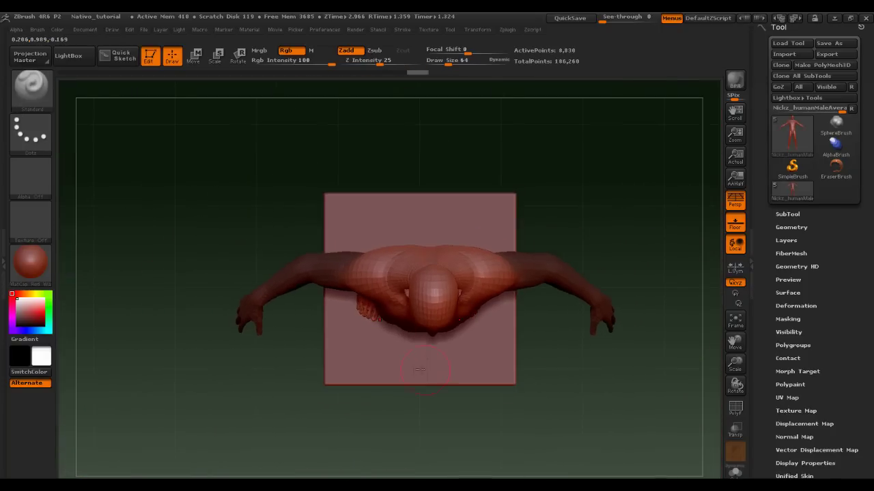
pyautogui.moveTo(523, 341)
pyautogui.keyDown('shift'); pyautogui.mouseDown()
pyautogui.moveTo(548, 330)
pyautogui.moveTo(583, 284)
pyautogui.mouseUp(); pyautogui.keyUp('shift')
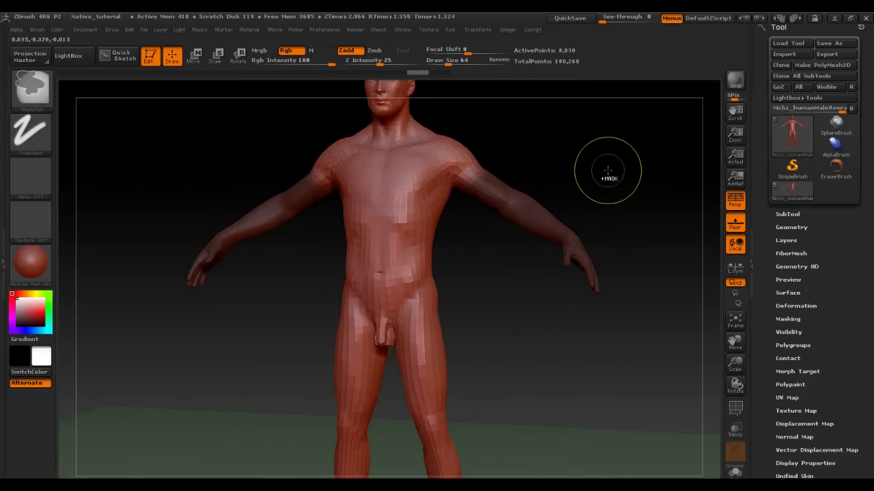
pyautogui.moveTo(604, 175)
pyautogui.mouseDown()
pyautogui.moveTo(620, 171)
pyautogui.moveTo(608, 171)
pyautogui.mouseUp()
# - Lay a Transpose Scale line from the right arm to the hand and scale the arms
pyautogui.press('e')
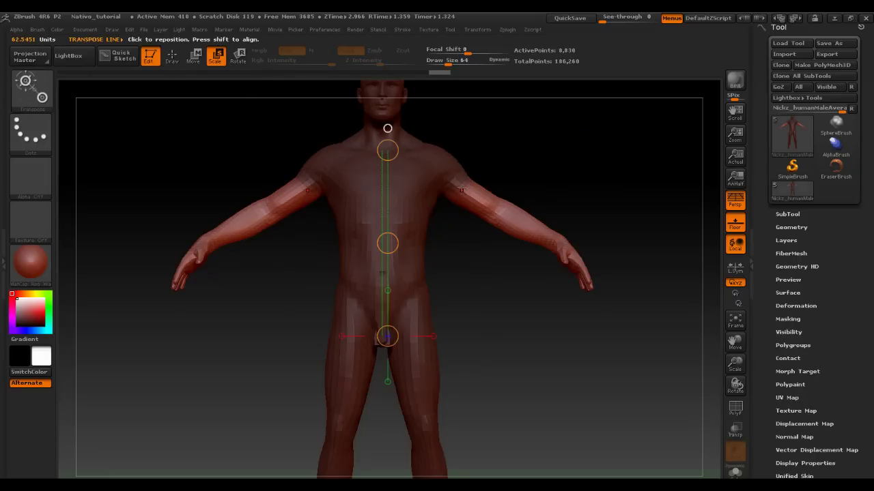
pyautogui.moveTo(462, 189); pyautogui.dragTo(524, 224)
pyautogui.moveTo(555, 249)
pyautogui.mouseDown()
pyautogui.moveTo(607, 277)
pyautogui.moveTo(588, 275)
pyautogui.mouseUp()
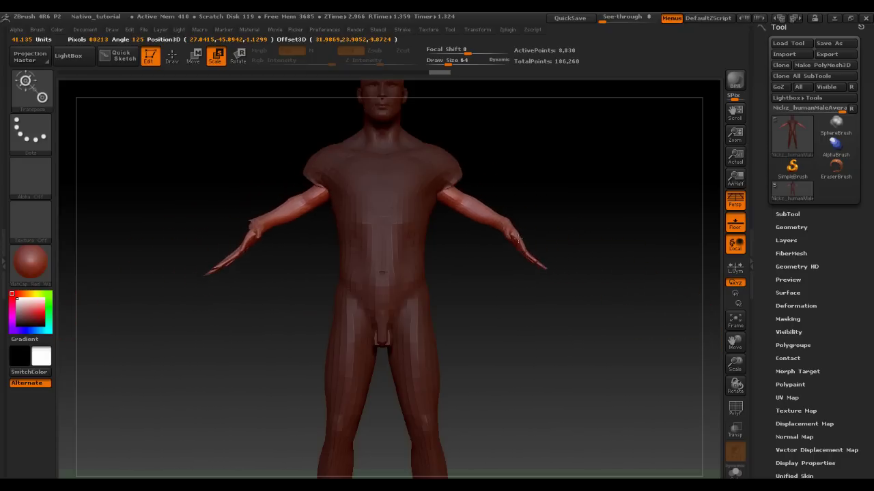
pyautogui.moveTo(588, 275); pyautogui.dragTo(574, 263)
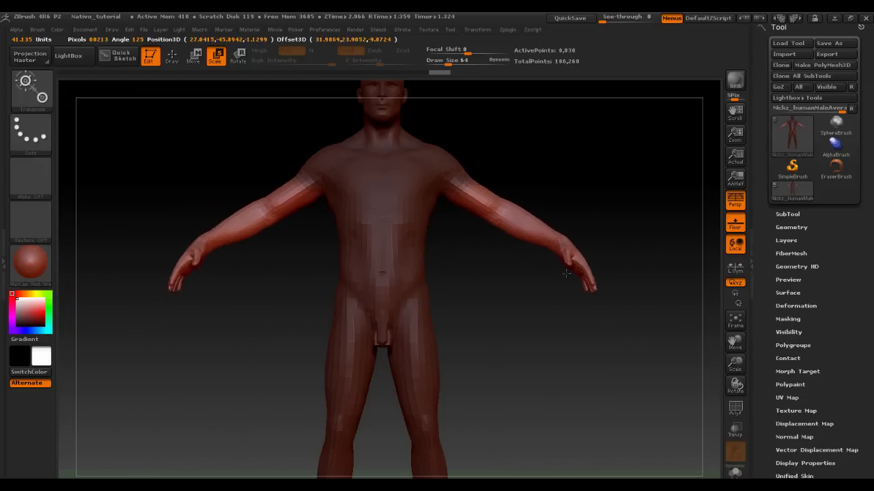
# - Swing the arms down with Transpose Rotate, restore the T-pose, and return to Draw mode
pyautogui.click(239, 58)
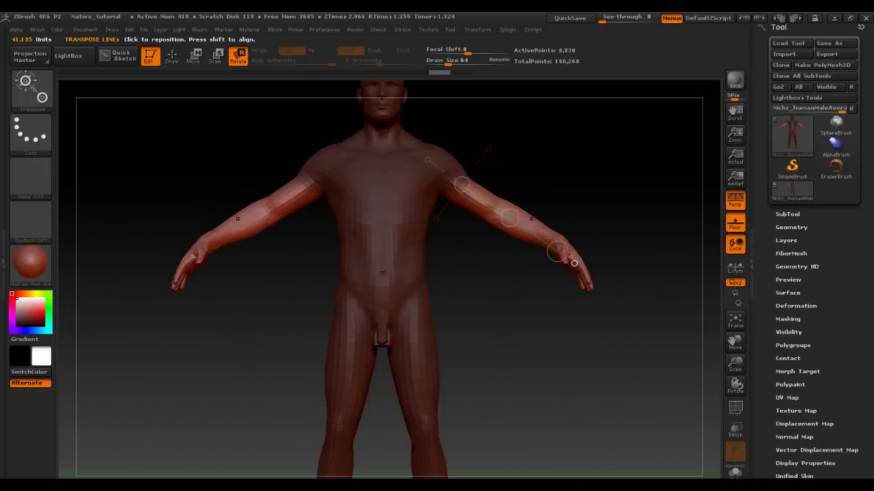
pyautogui.moveTo(558, 253)
pyautogui.mouseDown()
pyautogui.moveTo(491, 286)
pyautogui.moveTo(593, 191)
pyautogui.moveTo(491, 268)
pyautogui.moveTo(485, 260)
pyautogui.moveTo(598, 177)
pyautogui.mouseUp()
pyautogui.keyDown('ctrl'); pyautogui.click(613, 184); pyautogui.keyUp('ctrl')
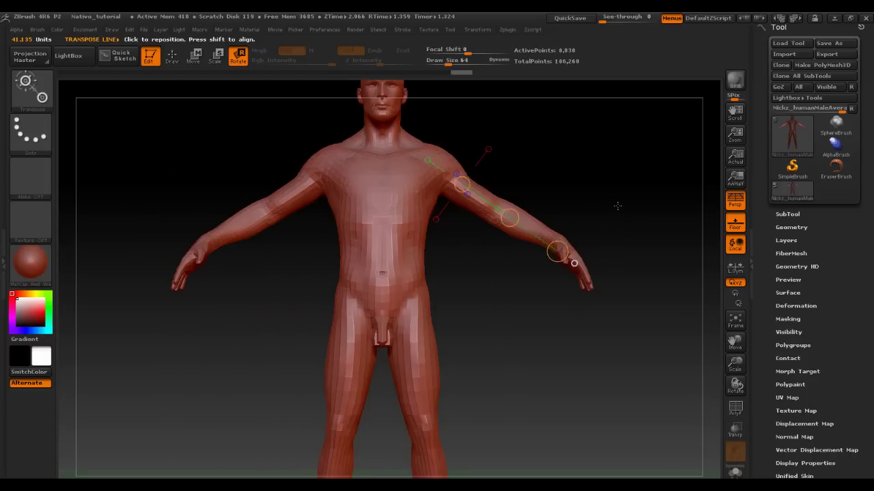
pyautogui.moveTo(588, 207)
pyautogui.mouseDown()
pyautogui.moveTo(561, 220)
pyautogui.moveTo(520, 206)
pyautogui.moveTo(519, 196)
pyautogui.moveTo(537, 198)
pyautogui.moveTo(516, 203)
pyautogui.mouseUp()
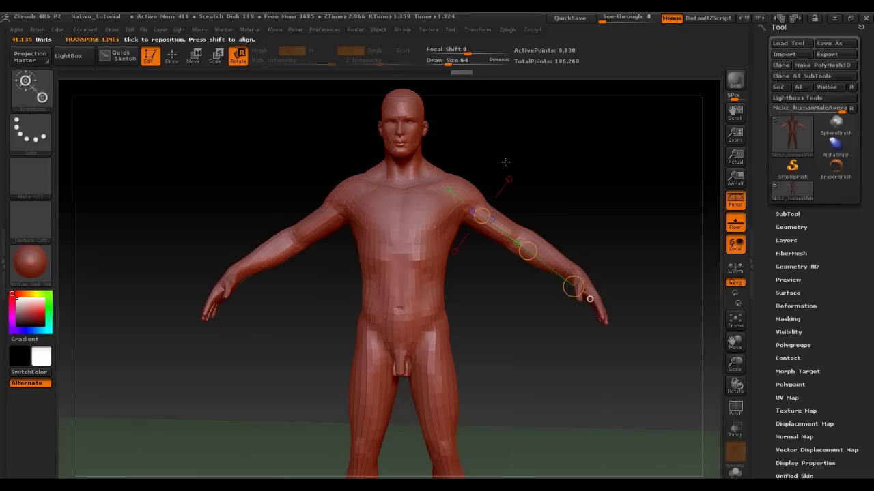
pyautogui.click(176, 59)
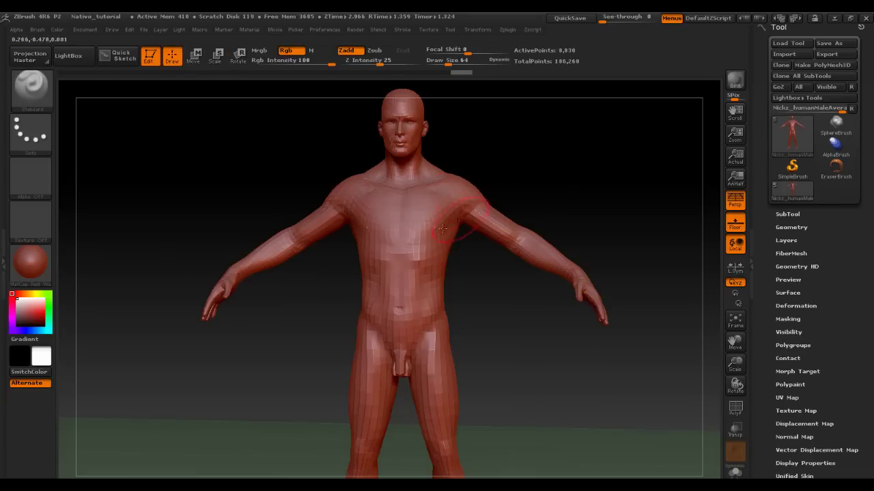
# - Paint a mask over the chest, shoulders, neck and groin, then unmask a chest-belly band
pyautogui.moveTo(417, 214)
pyautogui.keyDown('ctrl'); pyautogui.mouseDown()
pyautogui.moveTo(335, 254)
pyautogui.moveTo(341, 271)
pyautogui.moveTo(422, 266)
pyautogui.moveTo(401, 327)
pyautogui.mouseUp(); pyautogui.keyUp('ctrl')
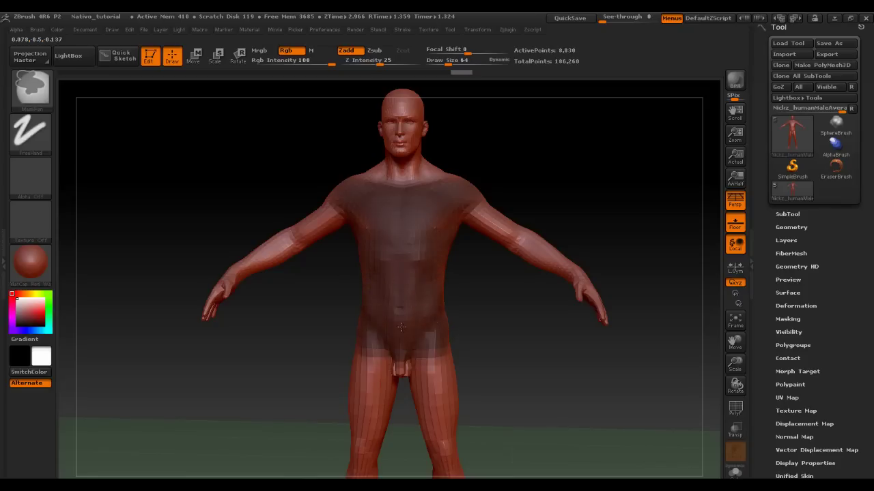
pyautogui.keyDown('ctrl'); pyautogui.moveTo(423, 244); pyautogui.dragTo(383, 179); pyautogui.keyUp('ctrl')
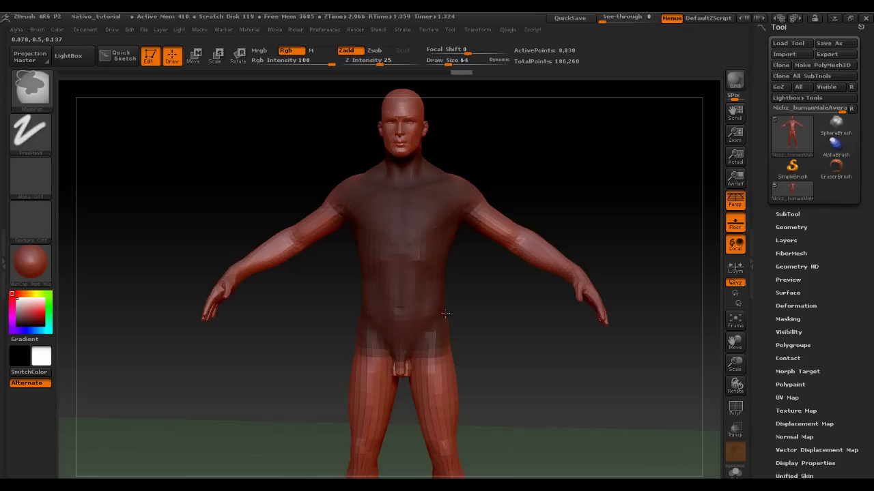
pyautogui.moveTo(444, 313)
pyautogui.keyDown('ctrl'); pyautogui.mouseDown()
pyautogui.moveTo(362, 372)
pyautogui.moveTo(444, 393)
pyautogui.mouseUp(); pyautogui.keyUp('ctrl')
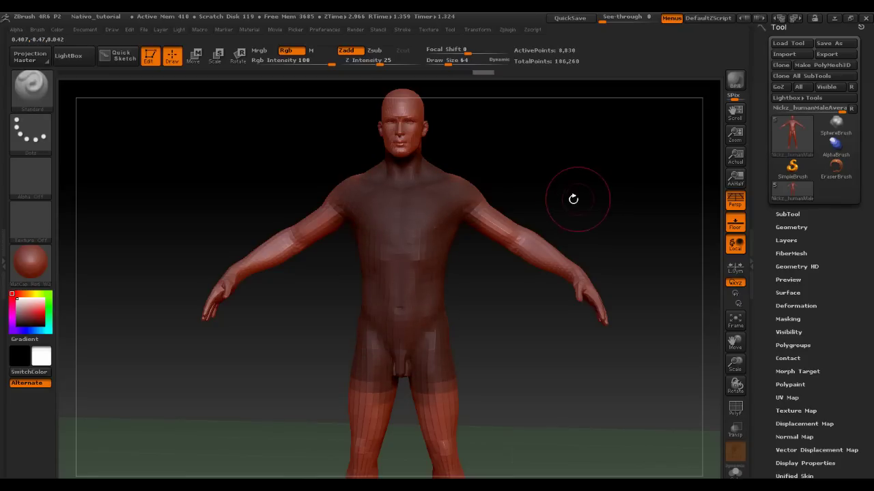
pyautogui.moveTo(574, 198)
pyautogui.keyDown('alt'); pyautogui.mouseDown()
pyautogui.moveTo(601, 195)
pyautogui.moveTo(519, 259)
pyautogui.moveTo(510, 303)
pyautogui.mouseUp(); pyautogui.keyUp('alt')
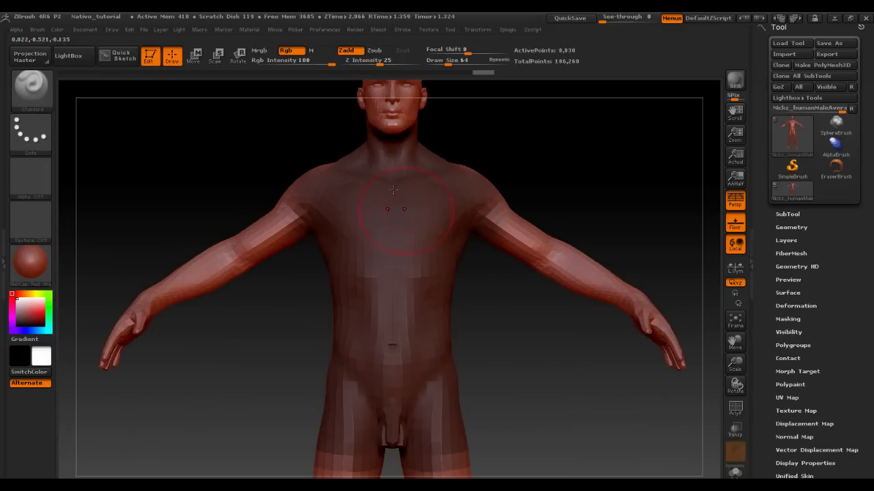
pyautogui.press('ctrl')
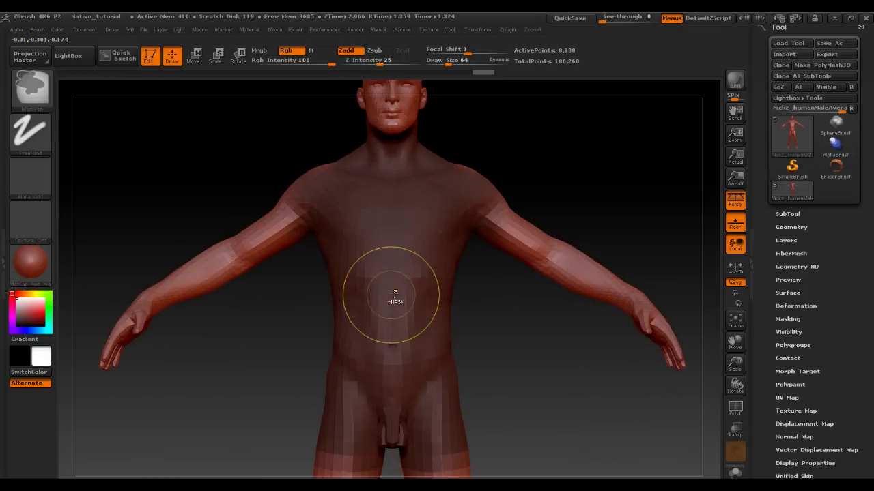
pyautogui.keyDown('ctrl'); pyautogui.keyDown('alt'); pyautogui.moveTo(394, 292); pyautogui.dragTo(339, 298); pyautogui.keyUp('alt'); pyautogui.keyUp('ctrl')
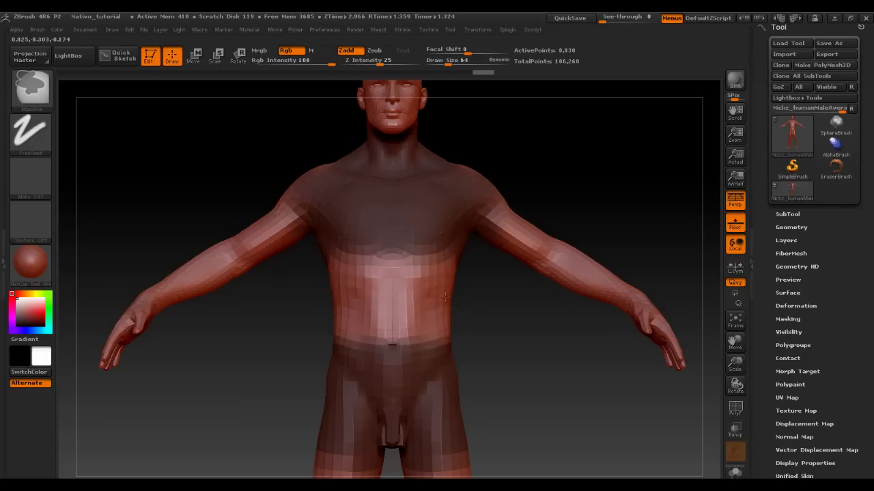
# - Reframe the whole figure and clear the mask from the chest and torso
pyautogui.press('b')
pyautogui.press('s')
pyautogui.press('t')
pyautogui.moveTo(482, 326)
pyautogui.mouseDown()
pyautogui.moveTo(501, 312)
pyautogui.moveTo(502, 275)
pyautogui.moveTo(555, 199)
pyautogui.moveTo(558, 207)
pyautogui.mouseUp()
pyautogui.press('ctrl')
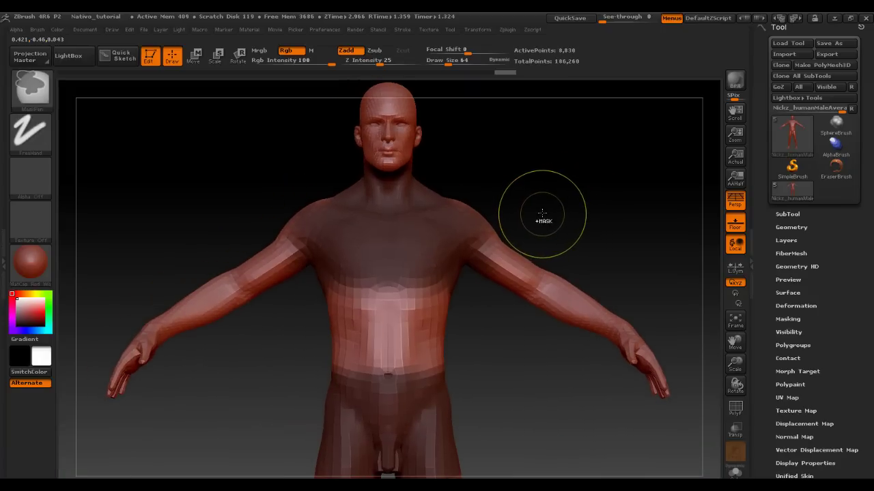
pyautogui.press('ctrl')
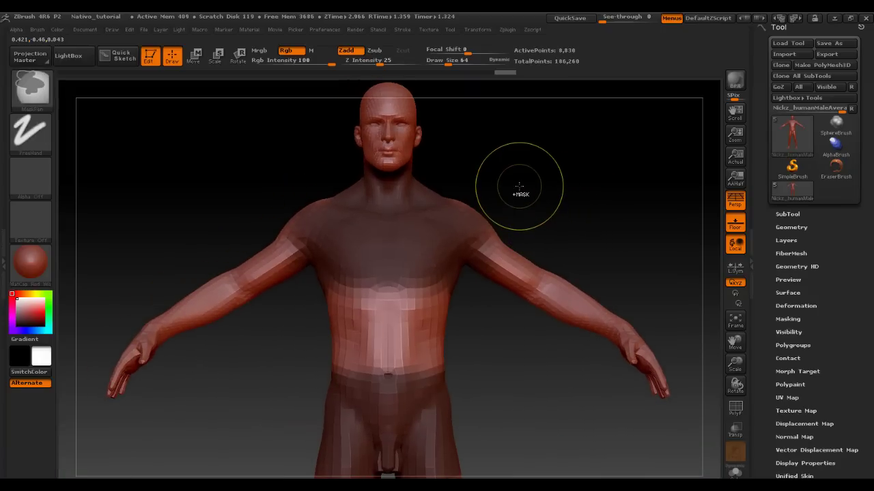
pyautogui.moveTo(526, 187)
pyautogui.keyDown('alt'); pyautogui.mouseDown()
pyautogui.moveTo(473, 185)
pyautogui.moveTo(488, 172)
pyautogui.mouseUp(); pyautogui.keyUp('alt')
pyautogui.press('ctrl')
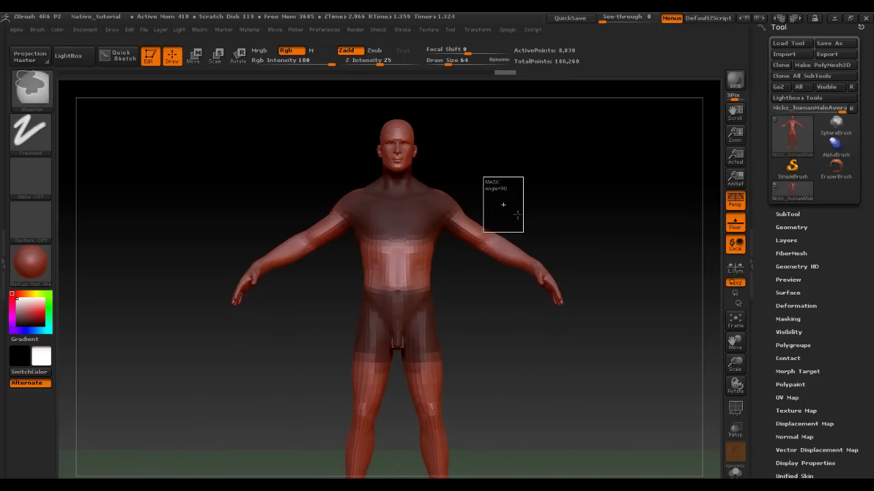
pyautogui.keyDown('ctrl'); pyautogui.moveTo(517, 215); pyautogui.dragTo(473, 173); pyautogui.keyUp('ctrl')
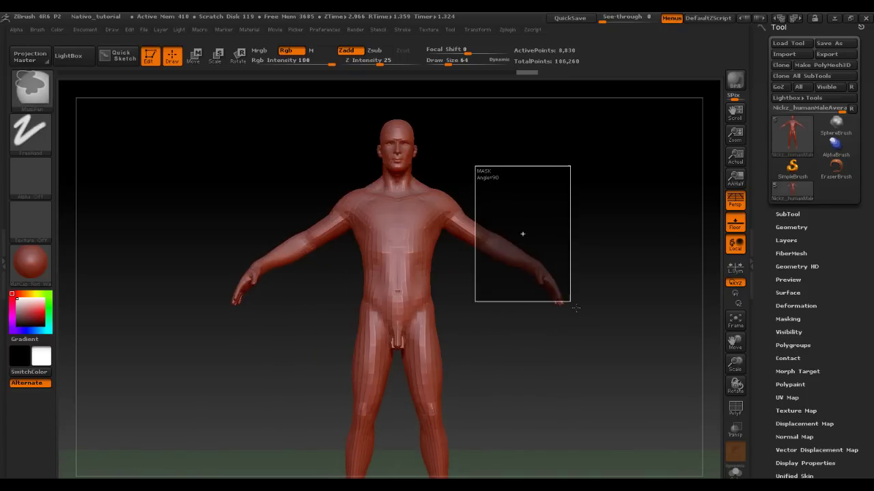
# - Box-mask the right forearm, head, a pelvis band, the thighs and the rest of the legs
pyautogui.keyDown('ctrl'); pyautogui.moveTo(501, 205); pyautogui.dragTo(571, 305); pyautogui.keyUp('ctrl')
pyautogui.keyDown('ctrl'); pyautogui.moveTo(469, 121); pyautogui.dragTo(320, 176); pyautogui.keyUp('ctrl')
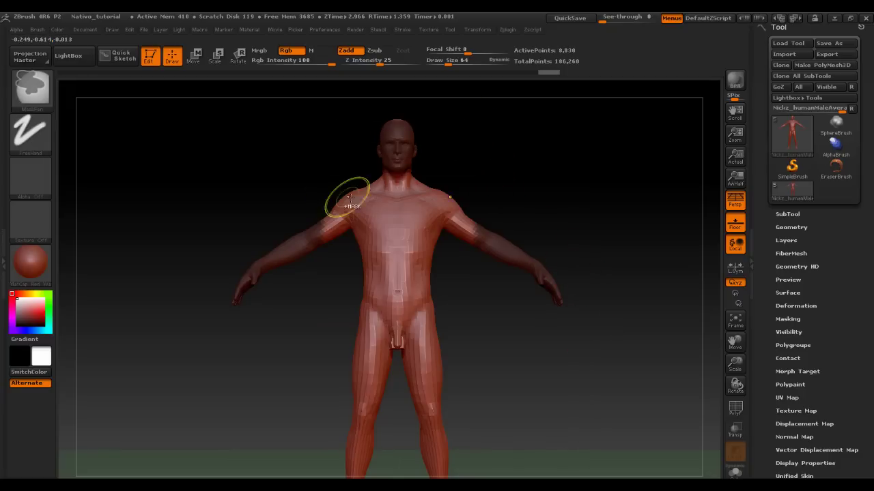
pyautogui.keyDown('ctrl'); pyautogui.moveTo(320, 288); pyautogui.dragTo(467, 314); pyautogui.keyUp('ctrl')
pyautogui.keyDown('ctrl'); pyautogui.moveTo(505, 340); pyautogui.dragTo(349, 449); pyautogui.keyUp('ctrl')
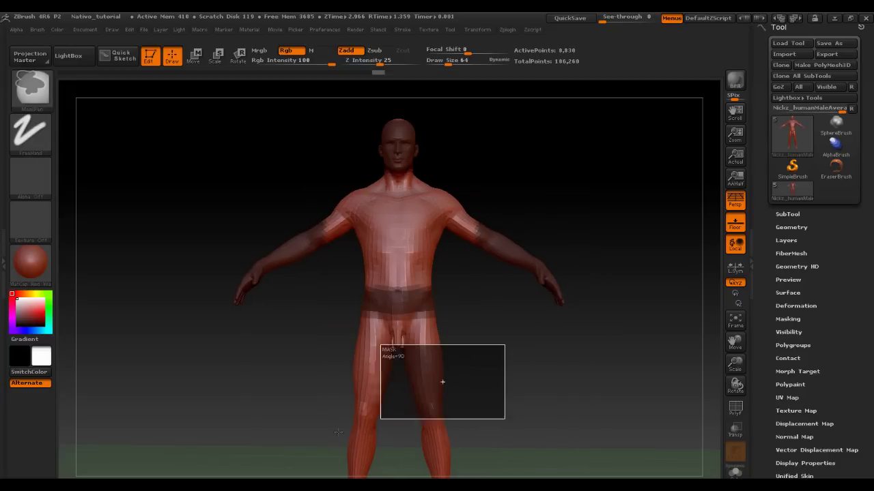
pyautogui.moveTo(587, 232)
pyautogui.mouseDown()
pyautogui.moveTo(609, 221)
pyautogui.moveTo(583, 246)
pyautogui.moveTo(580, 198)
pyautogui.moveTo(548, 215)
pyautogui.mouseUp()
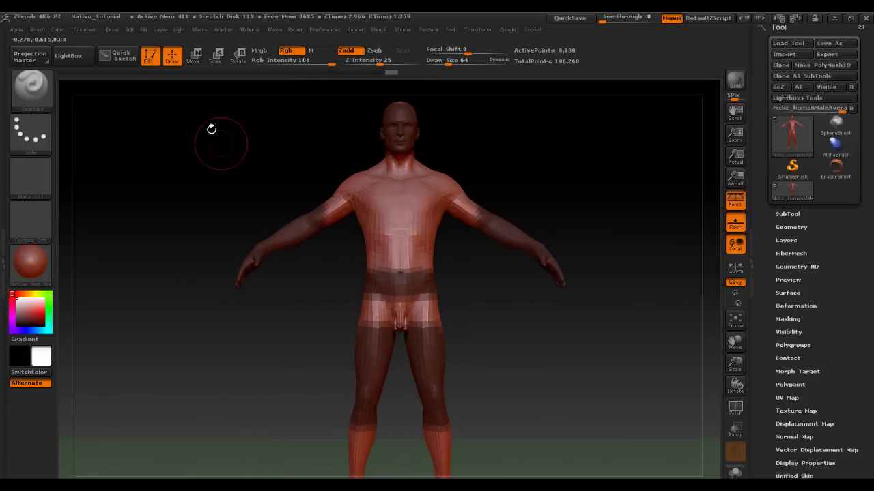
# - Build up a shirt with a belt band and flared hem, plus puffed shorts around the hips
pyautogui.click(31, 85)
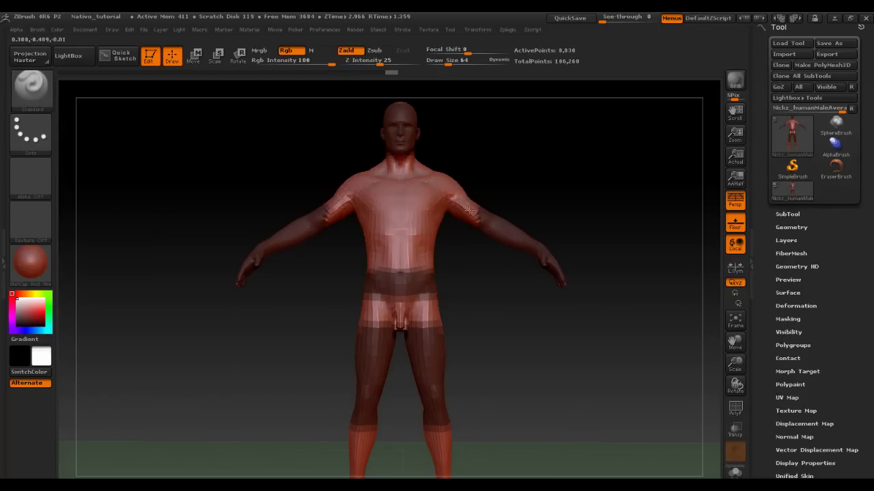
pyautogui.moveTo(468, 210)
pyautogui.mouseDown()
pyautogui.moveTo(409, 205)
pyautogui.moveTo(364, 265)
pyautogui.mouseUp()
pyautogui.moveTo(396, 291)
pyautogui.mouseDown()
pyautogui.moveTo(409, 314)
pyautogui.moveTo(437, 306)
pyautogui.mouseUp()
pyautogui.moveTo(497, 339); pyautogui.dragTo(453, 323)
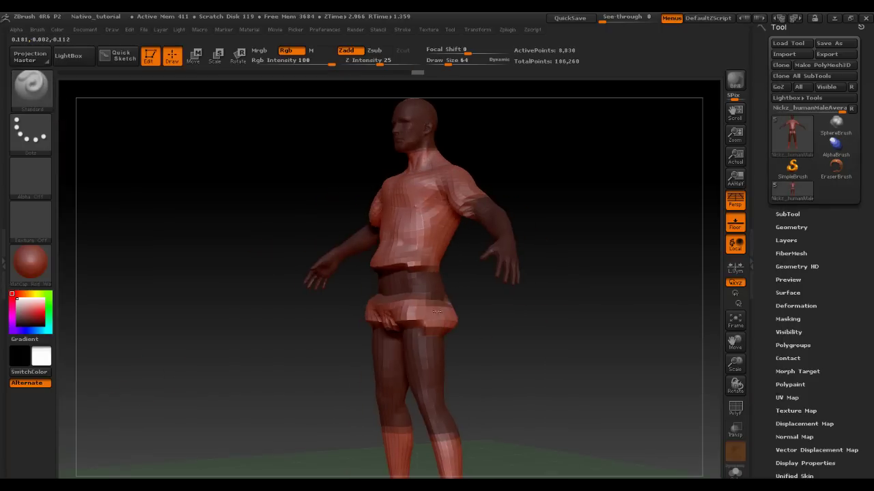
pyautogui.moveTo(519, 321); pyautogui.dragTo(478, 321)
pyautogui.moveTo(349, 314); pyautogui.dragTo(378, 314)
pyautogui.moveTo(509, 307)
pyautogui.mouseDown()
pyautogui.moveTo(408, 299)
pyautogui.moveTo(464, 344)
pyautogui.moveTo(427, 350)
pyautogui.moveTo(524, 311)
pyautogui.moveTo(634, 299)
pyautogui.moveTo(400, 273)
pyautogui.mouseUp()
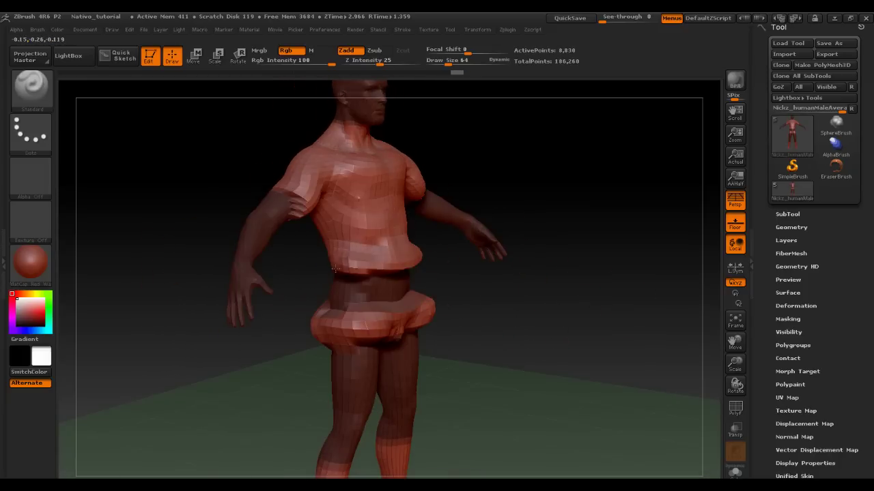
pyautogui.moveTo(335, 270); pyautogui.dragTo(379, 270)
pyautogui.moveTo(518, 307); pyautogui.dragTo(600, 300)
pyautogui.moveTo(260, 253); pyautogui.dragTo(376, 253)
pyautogui.moveTo(491, 246)
pyautogui.mouseDown()
pyautogui.moveTo(558, 235)
pyautogui.moveTo(584, 273)
pyautogui.moveTo(499, 268)
pyautogui.moveTo(504, 247)
pyautogui.moveTo(488, 287)
pyautogui.moveTo(444, 322)
pyautogui.moveTo(484, 298)
pyautogui.moveTo(497, 239)
pyautogui.mouseUp()
# - Undo the shirt and shorts sculpting and clear the remaining mask
pyautogui.hotkey('ctrl', 'z')
pyautogui.hotkey('ctrl', 'z')
pyautogui.hotkey('ctrl', 'z')
pyautogui.hotkey('ctrl', 'z')
pyautogui.hotkey('ctrl', 'z')
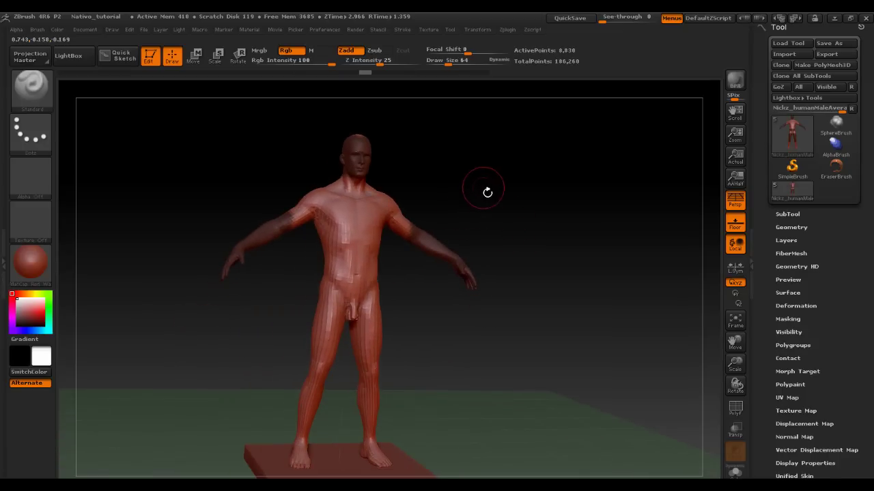
pyautogui.press('ctrl')
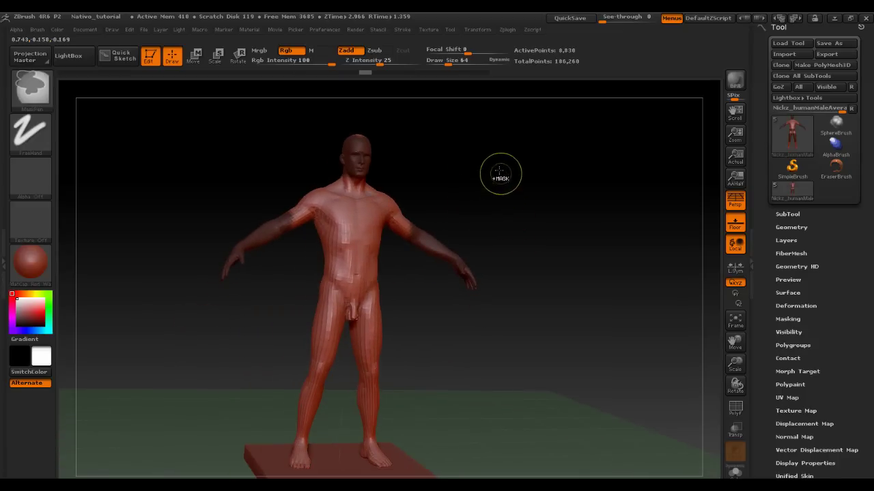
pyautogui.hotkey('ctrl', 'z')
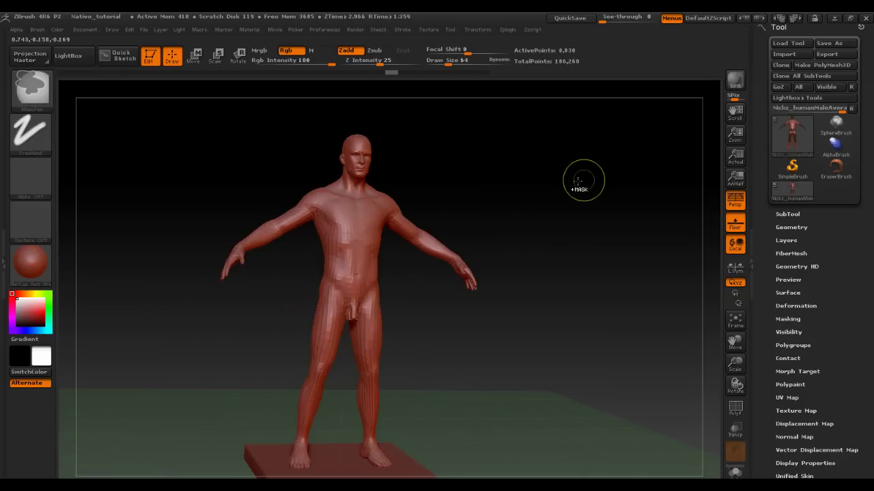
pyautogui.hotkey('ctrl', 'z')
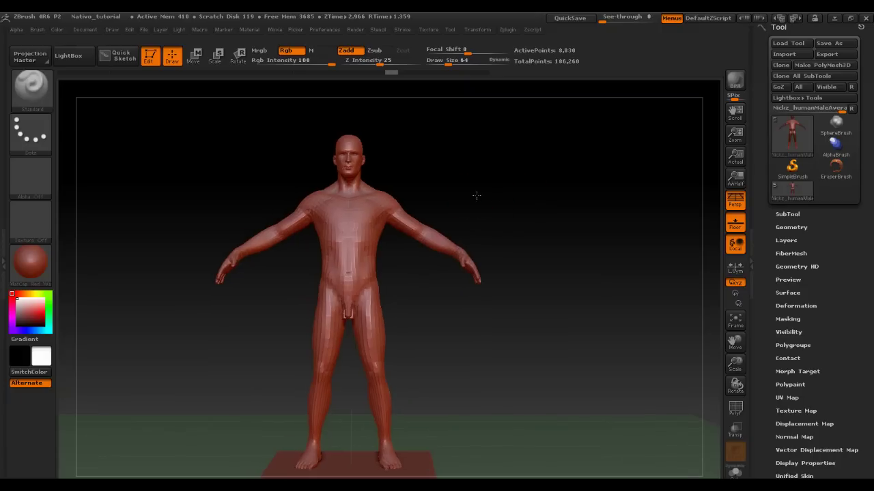
# - Mask the head and neck with a rectangle and a circular area over the chest
pyautogui.moveTo(474, 196)
pyautogui.keyDown('alt'); pyautogui.mouseDown()
pyautogui.moveTo(542, 197)
pyautogui.moveTo(564, 149)
pyautogui.moveTo(561, 234)
pyautogui.mouseUp(); pyautogui.keyUp('alt')
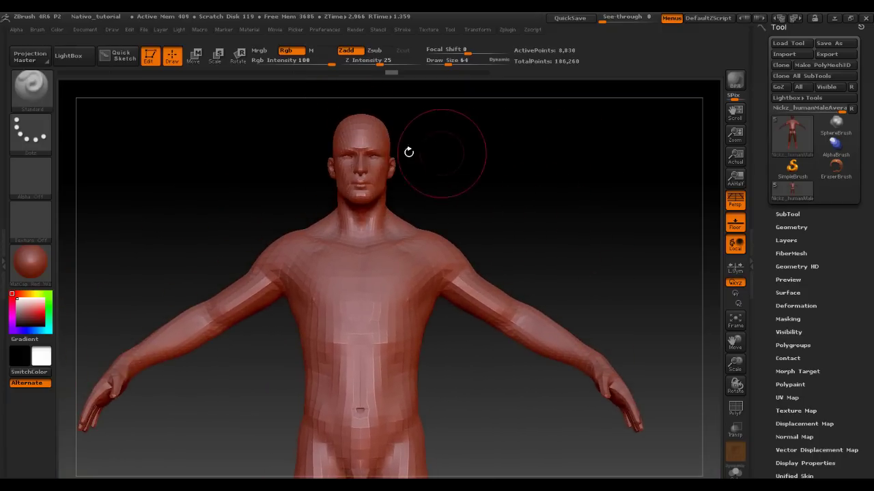
pyautogui.moveTo(304, 107)
pyautogui.keyDown('ctrl'); pyautogui.mouseDown()
pyautogui.moveTo(434, 222)
pyautogui.moveTo(500, 179)
pyautogui.mouseUp(); pyautogui.keyUp('ctrl')
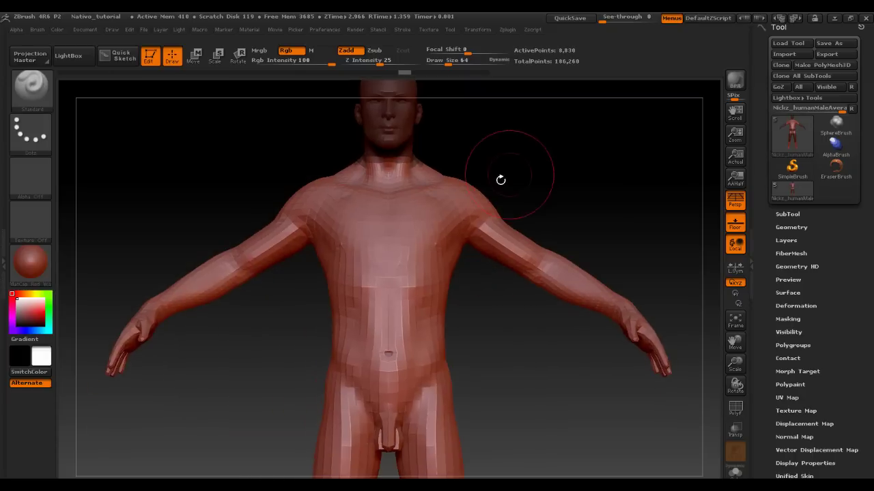
pyautogui.moveTo(534, 146)
pyautogui.mouseDown()
pyautogui.moveTo(495, 199)
pyautogui.moveTo(523, 210)
pyautogui.moveTo(458, 185)
pyautogui.mouseUp()
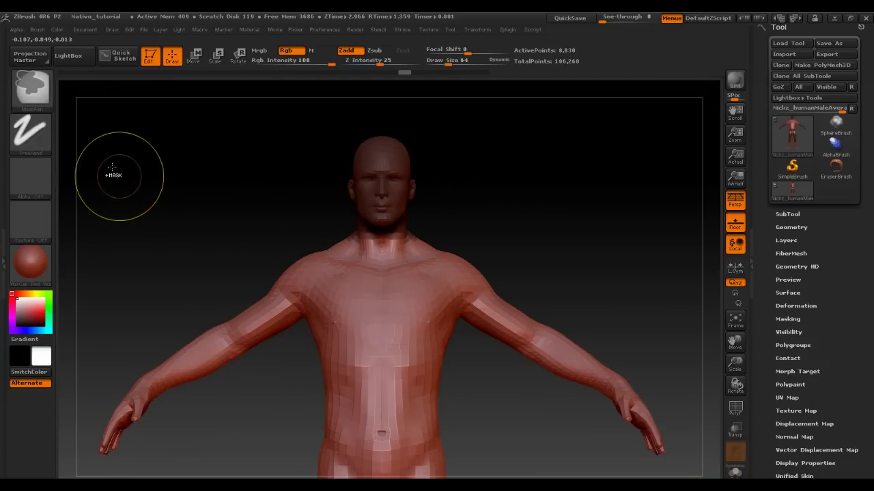
pyautogui.click(34, 135)
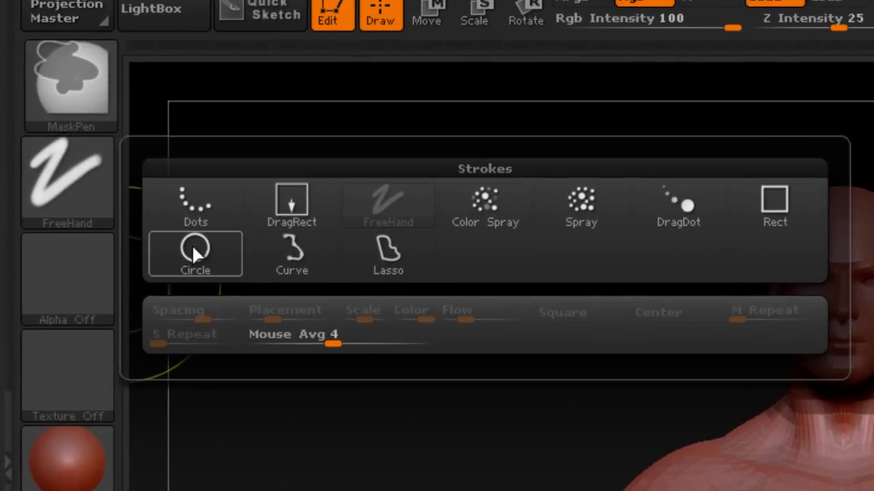
pyautogui.click(194, 252)
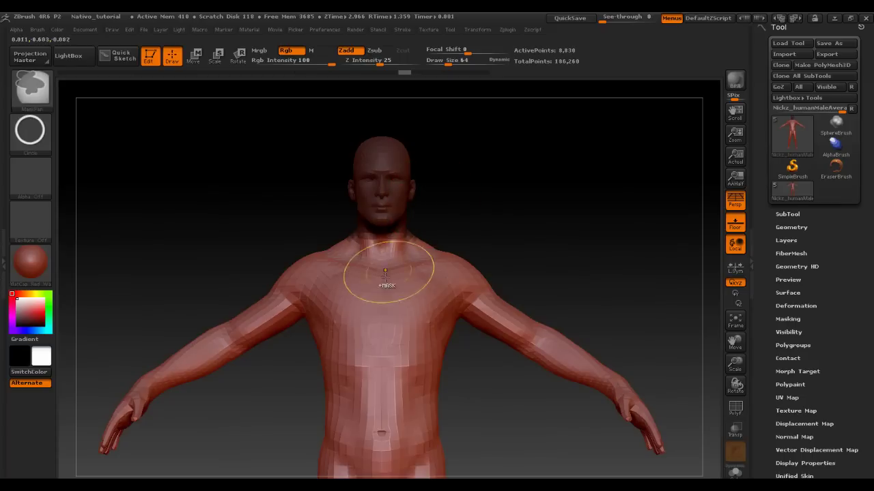
pyautogui.keyDown('ctrl'); pyautogui.moveTo(385, 271); pyautogui.dragTo(370, 312); pyautogui.keyUp('ctrl')
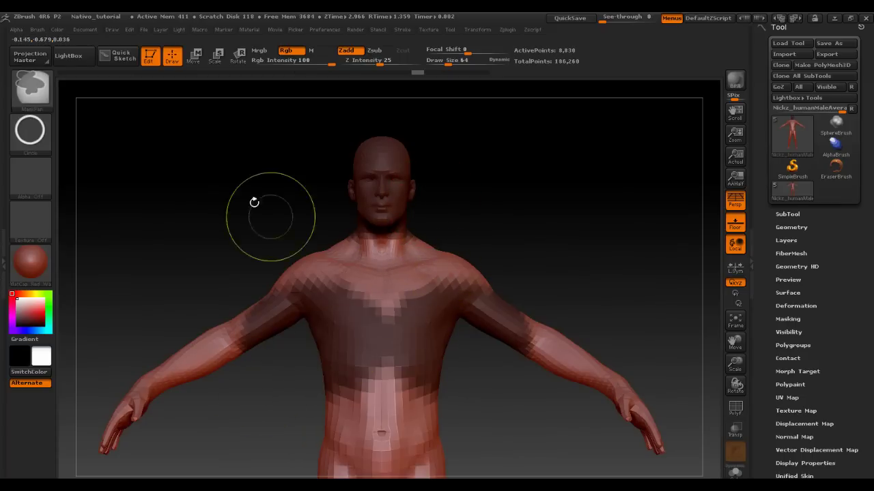
# - Switch to the Curve stroke and mask curved lines along the neck, upper chest and right shoulder
pyautogui.click(29, 129)
pyautogui.click(133, 167)
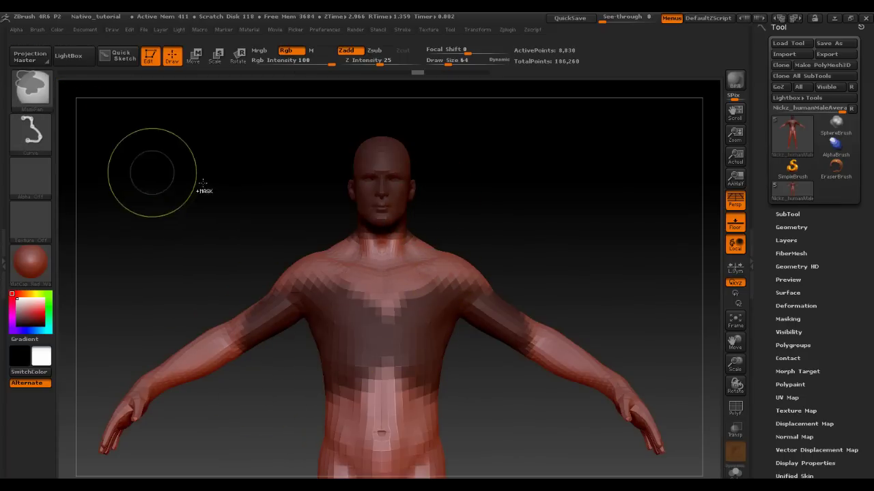
pyautogui.keyDown('ctrl'); pyautogui.moveTo(330, 239); pyautogui.dragTo(312, 179); pyautogui.keyUp('ctrl')
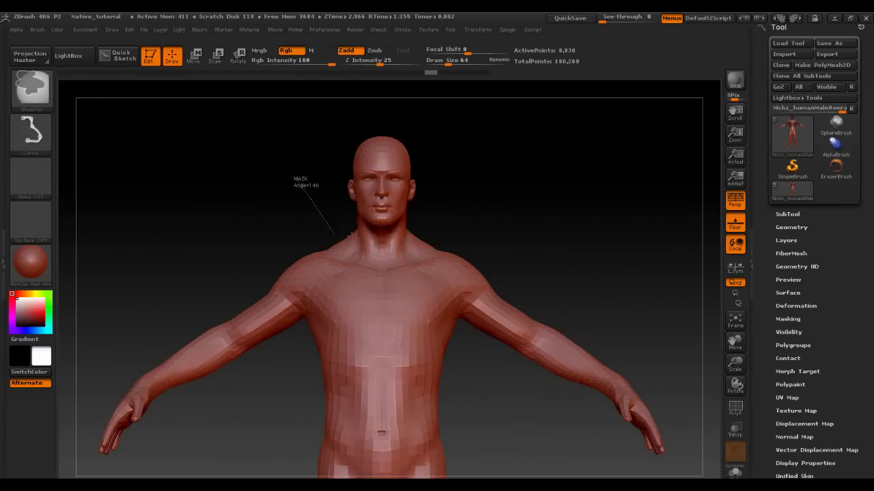
pyautogui.keyDown('ctrl'); pyautogui.moveTo(350, 236); pyautogui.dragTo(370, 214); pyautogui.keyUp('ctrl')
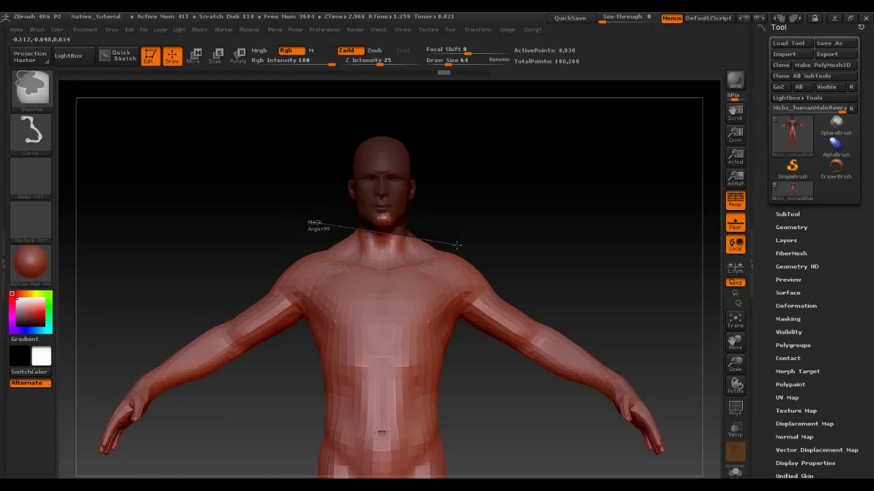
pyautogui.keyDown('ctrl'); pyautogui.moveTo(445, 254); pyautogui.dragTo(453, 246); pyautogui.keyUp('ctrl')
pyautogui.keyDown('ctrl'); pyautogui.moveTo(389, 292); pyautogui.dragTo(468, 246); pyautogui.keyUp('ctrl')
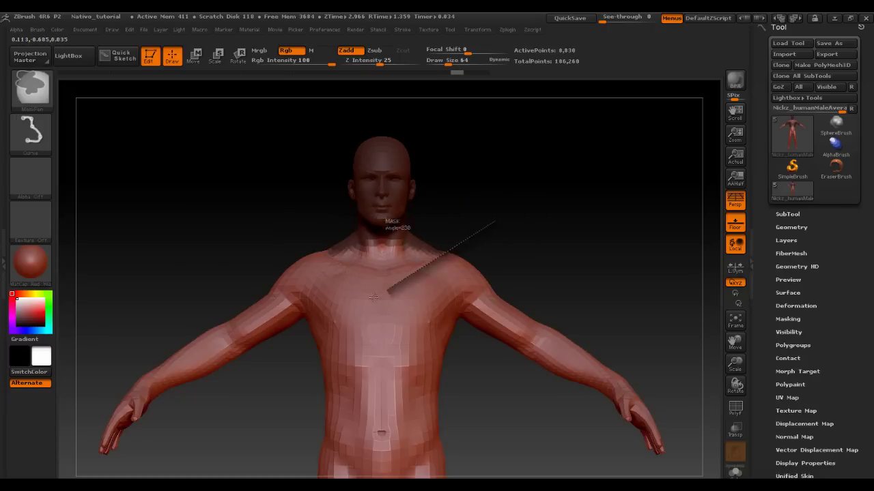
pyautogui.moveTo(384, 311)
pyautogui.keyDown('ctrl'); pyautogui.mouseDown()
pyautogui.moveTo(504, 218)
pyautogui.moveTo(451, 231)
pyautogui.mouseUp(); pyautogui.keyUp('ctrl')
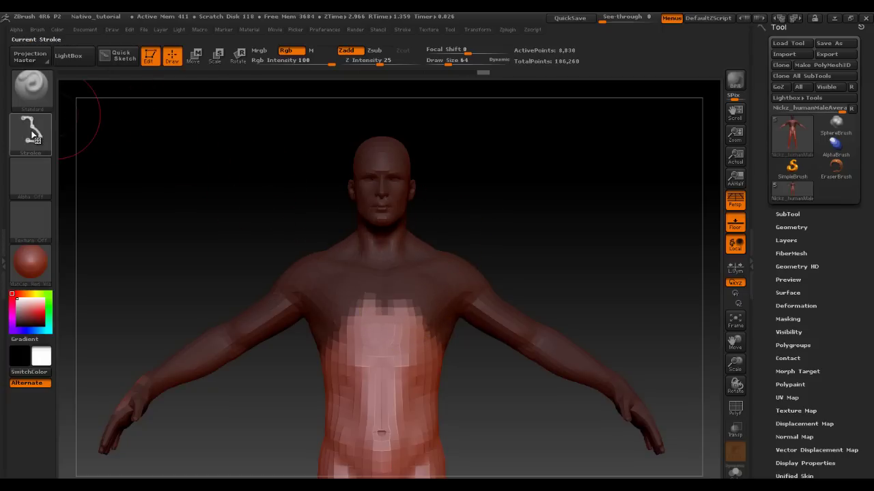
# - Switch to the Lasso stroke, clear the chest mask, and lasso-mask down the torso
pyautogui.click(34, 134)
pyautogui.click(175, 168)
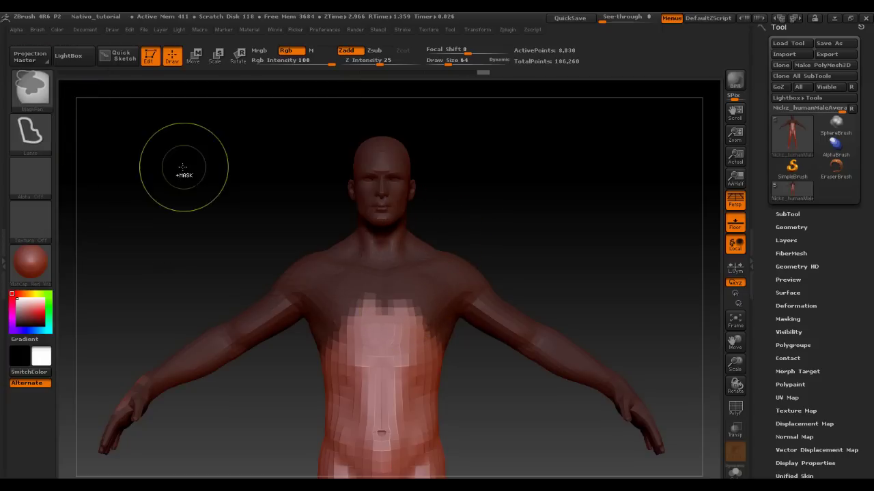
pyautogui.keyDown('ctrl'); pyautogui.click(187, 211); pyautogui.keyUp('ctrl')
pyautogui.keyDown('ctrl'); pyautogui.moveTo(280, 154); pyautogui.dragTo(278, 145); pyautogui.keyUp('ctrl')
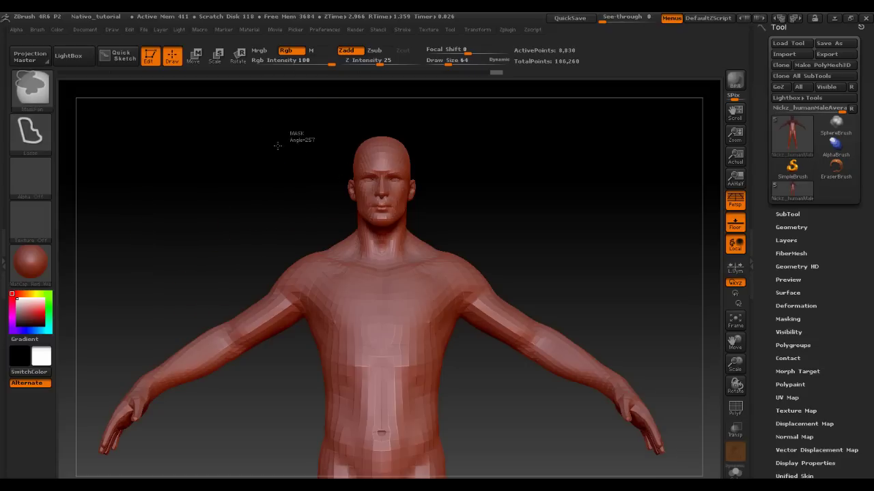
pyautogui.moveTo(343, 318)
pyautogui.keyDown('ctrl'); pyautogui.mouseDown()
pyautogui.moveTo(376, 341)
pyautogui.moveTo(374, 392)
pyautogui.moveTo(388, 431)
pyautogui.moveTo(334, 456)
pyautogui.moveTo(201, 459)
pyautogui.moveTo(163, 320)
pyautogui.moveTo(239, 227)
pyautogui.mouseUp(); pyautogui.keyUp('ctrl')
# - Ctrl+Shift select-drag over the upper arm to hide everything except the arm pieces and eyes
pyautogui.moveTo(562, 251)
pyautogui.mouseDown()
pyautogui.moveTo(572, 253)
pyautogui.moveTo(591, 191)
pyautogui.moveTo(566, 211)
pyautogui.moveTo(652, 213)
pyautogui.moveTo(610, 224)
pyautogui.moveTo(589, 201)
pyautogui.moveTo(587, 236)
pyautogui.moveTo(572, 255)
pyautogui.moveTo(564, 198)
pyautogui.moveTo(585, 197)
pyautogui.moveTo(602, 169)
pyautogui.moveTo(478, 193)
pyautogui.moveTo(526, 238)
pyautogui.moveTo(494, 249)
pyautogui.moveTo(555, 197)
pyautogui.moveTo(557, 209)
pyautogui.moveTo(556, 195)
pyautogui.moveTo(493, 203)
pyautogui.moveTo(521, 164)
pyautogui.moveTo(553, 184)
pyautogui.moveTo(532, 166)
pyautogui.moveTo(548, 203)
pyautogui.moveTo(546, 152)
pyautogui.mouseUp()
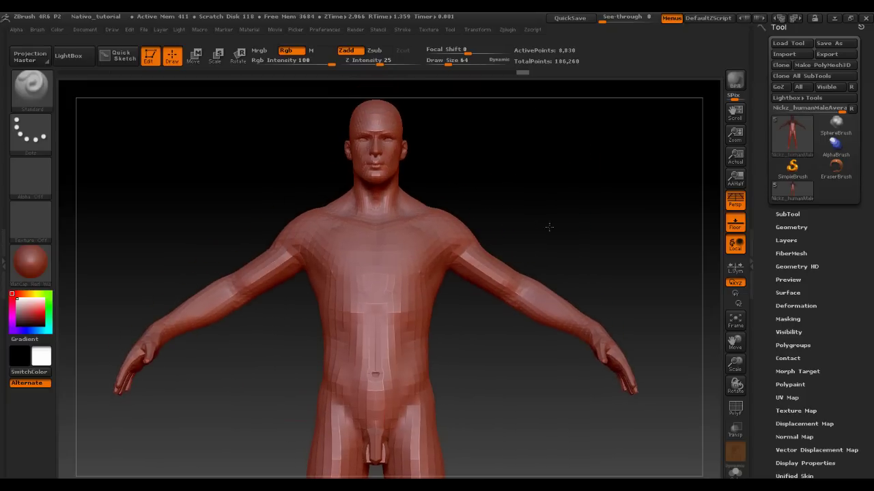
pyautogui.moveTo(551, 224); pyautogui.dragTo(544, 222)
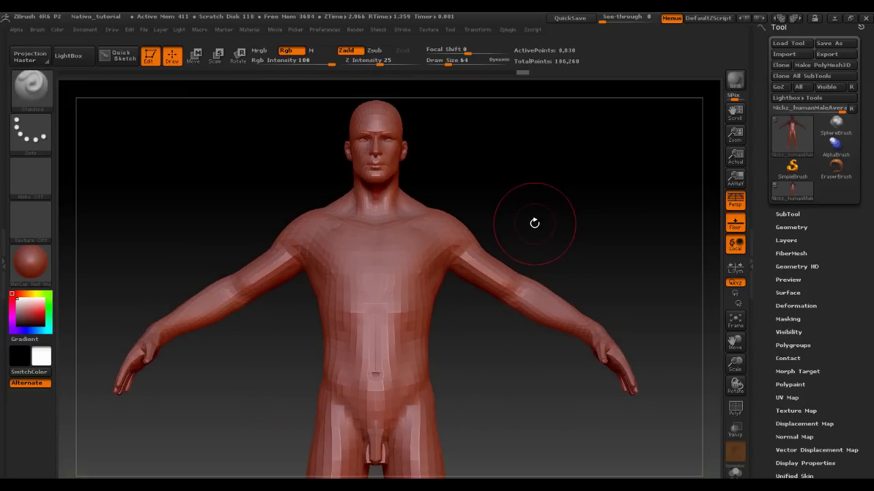
pyautogui.press('ctrl')
pyautogui.hotkey('ctrl', 'shift')
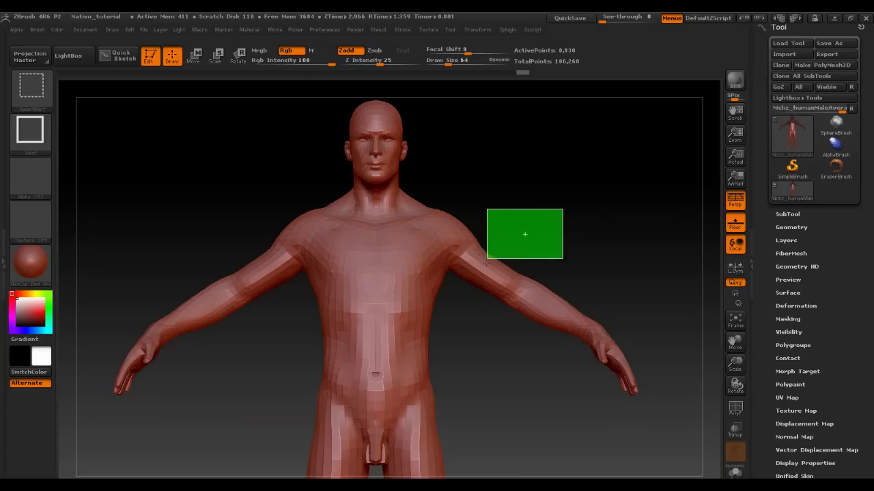
pyautogui.keyDown('ctrl'); pyautogui.keyDown('shift'); pyautogui.moveTo(487, 236); pyautogui.dragTo(476, 314); pyautogui.keyUp('shift'); pyautogui.keyUp('ctrl')
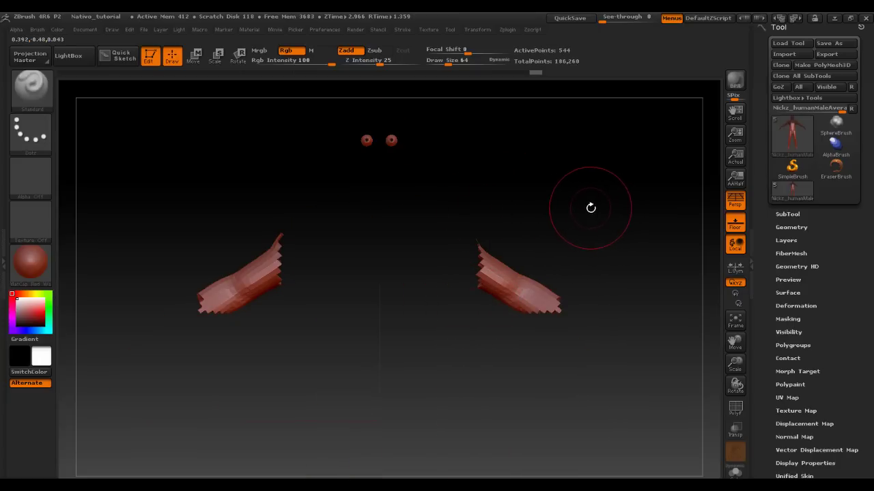
# - Show all hidden geometry again and zoom in on the upper body
pyautogui.hotkey('ctrl', 'shift')
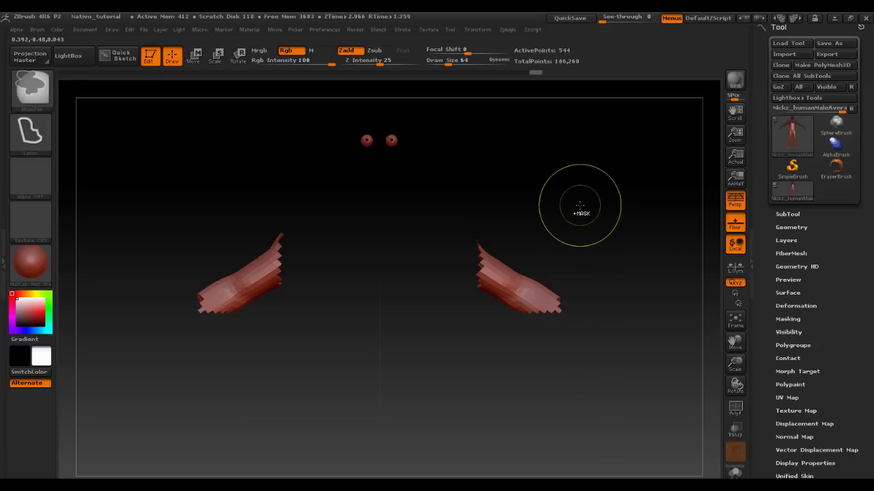
pyautogui.keyDown('ctrl'); pyautogui.keyDown('shift'); pyautogui.click(596, 202); pyautogui.keyUp('shift'); pyautogui.keyUp('ctrl')
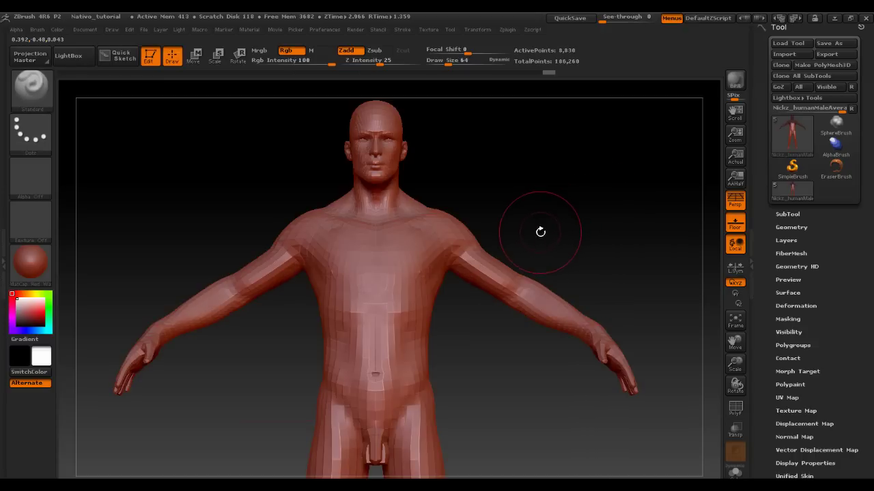
pyautogui.moveTo(567, 225)
pyautogui.keyDown('alt'); pyautogui.mouseDown()
pyautogui.moveTo(599, 220)
pyautogui.moveTo(591, 253)
pyautogui.moveTo(558, 205)
pyautogui.mouseUp(); pyautogui.keyUp('alt')
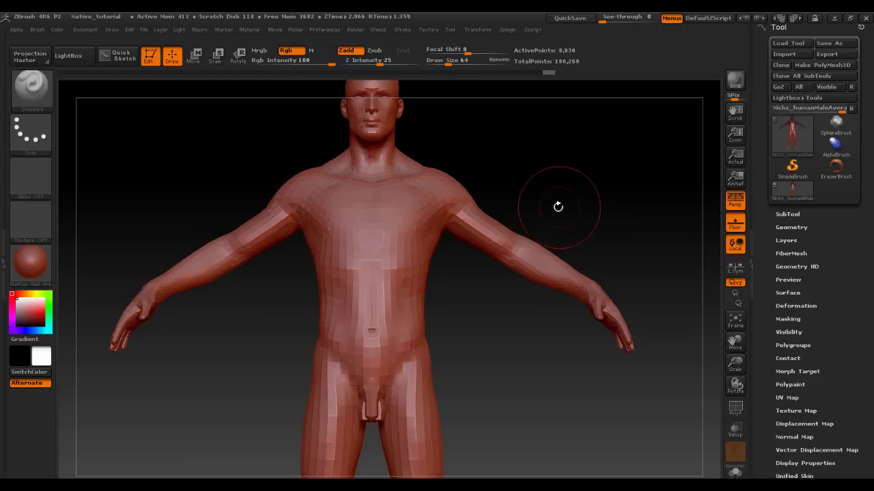
# - Lasso-select the arm strips, then invert visibility so those strips are hidden
pyautogui.press('shift')
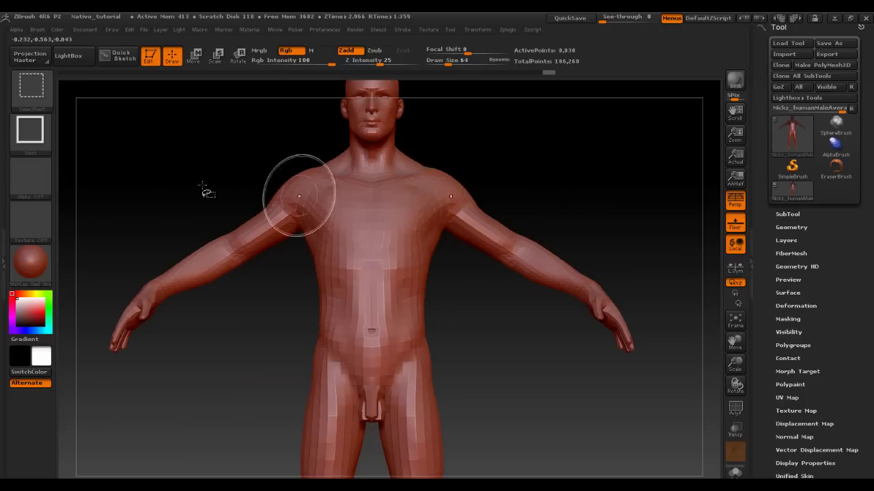
pyautogui.click(36, 146)
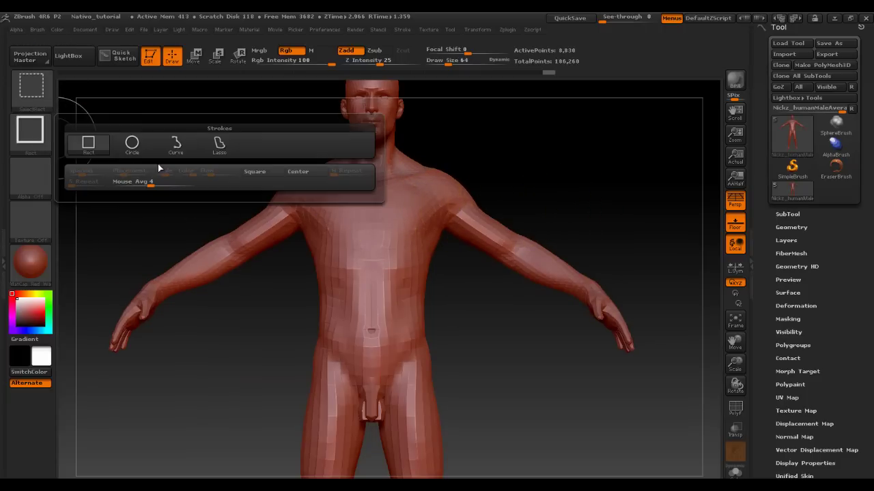
pyautogui.click(217, 153)
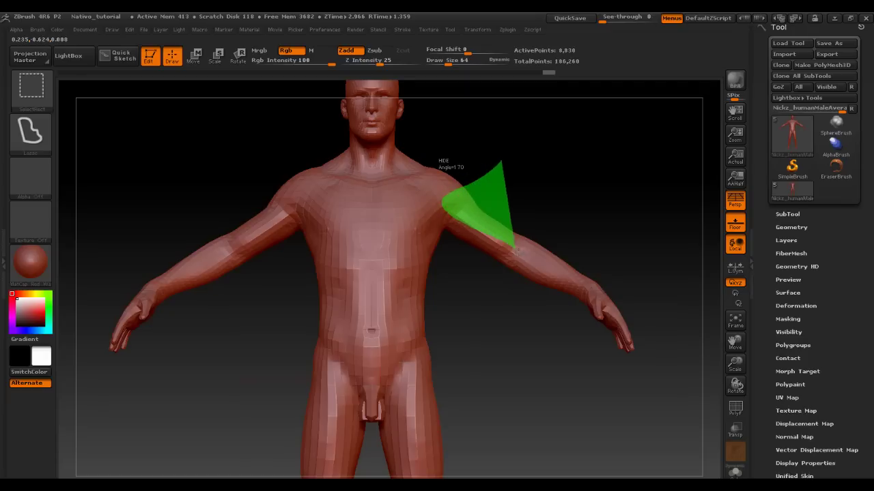
pyautogui.keyDown('ctrl'); pyautogui.keyDown('shift'); pyautogui.moveTo(601, 302); pyautogui.dragTo(550, 179); pyautogui.keyUp('shift'); pyautogui.keyUp('ctrl')
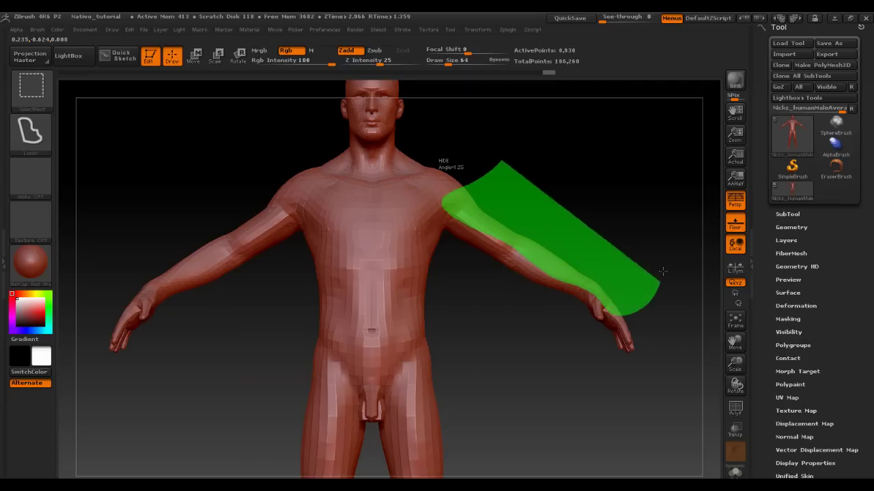
pyautogui.keyDown('ctrl'); pyautogui.keyDown('shift'); pyautogui.moveTo(498, 159); pyautogui.dragTo(546, 173); pyautogui.keyUp('shift'); pyautogui.keyUp('ctrl')
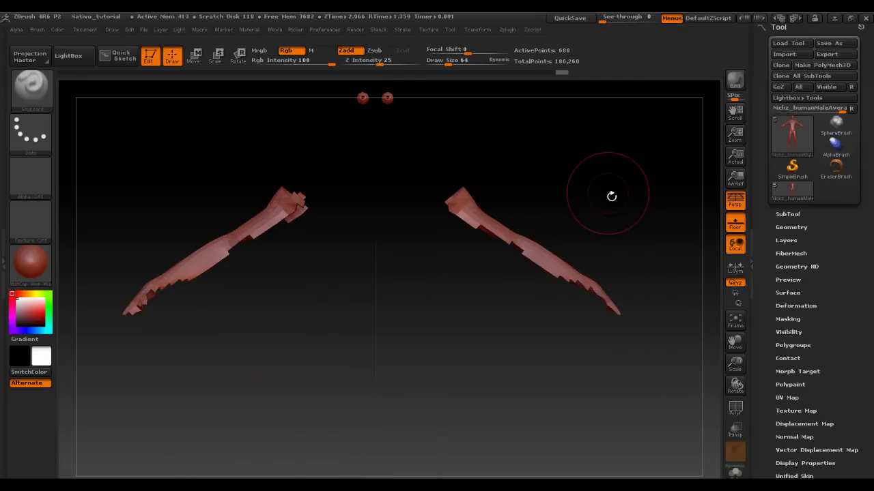
pyautogui.moveTo(611, 195)
pyautogui.mouseDown()
pyautogui.moveTo(615, 132)
pyautogui.moveTo(599, 194)
pyautogui.moveTo(621, 198)
pyautogui.mouseUp()
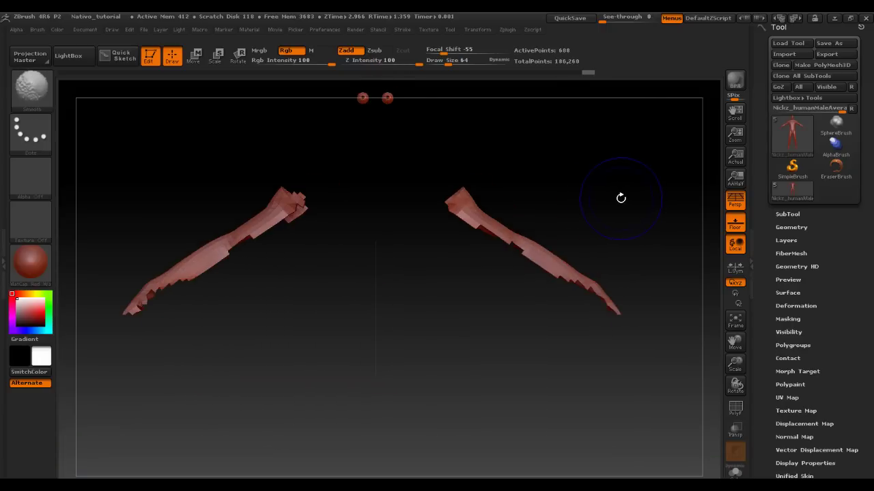
pyautogui.keyDown('ctrl'); pyautogui.keyDown('shift'); pyautogui.click(621, 197); pyautogui.keyUp('shift'); pyautogui.keyUp('ctrl')
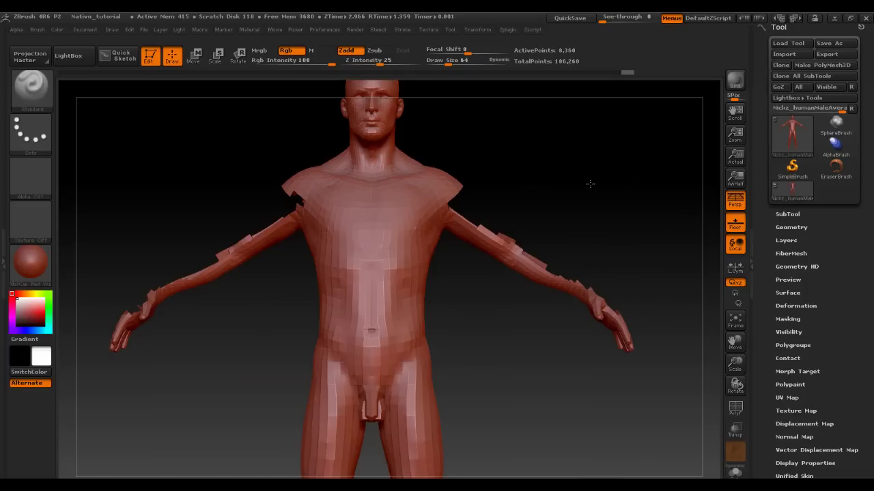
pyautogui.moveTo(585, 185); pyautogui.dragTo(584, 175)
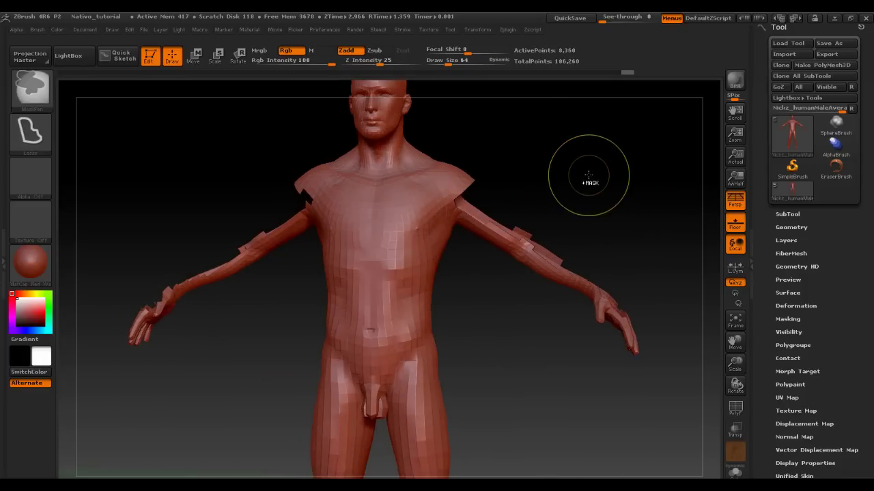
pyautogui.keyDown('ctrl'); pyautogui.keyDown('shift'); pyautogui.click(608, 189); pyautogui.keyUp('shift'); pyautogui.keyUp('ctrl')
pyautogui.moveTo(608, 190)
pyautogui.keyDown('ctrl'); pyautogui.keyDown('shift'); pyautogui.mouseDown()
pyautogui.moveTo(619, 199)
pyautogui.moveTo(578, 172)
pyautogui.moveTo(540, 204)
pyautogui.moveTo(599, 200)
pyautogui.moveTo(595, 228)
pyautogui.moveTo(654, 185)
pyautogui.moveTo(563, 196)
pyautogui.moveTo(602, 197)
pyautogui.mouseUp(); pyautogui.keyUp('shift'); pyautogui.keyUp('ctrl')
pyautogui.keyDown('ctrl'); pyautogui.keyDown('shift'); pyautogui.click(578, 172); pyautogui.keyUp('shift'); pyautogui.keyUp('ctrl')
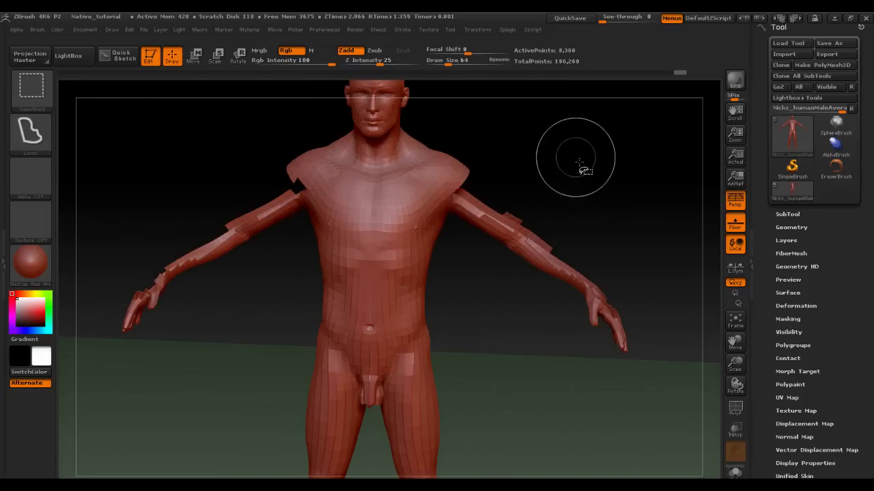
pyautogui.moveTo(581, 168)
pyautogui.keyDown('ctrl'); pyautogui.keyDown('shift'); pyautogui.mouseDown()
pyautogui.moveTo(604, 183)
pyautogui.moveTo(549, 168)
pyautogui.moveTo(521, 171)
pyautogui.moveTo(546, 177)
pyautogui.moveTo(506, 188)
pyautogui.moveTo(501, 177)
pyautogui.moveTo(550, 193)
pyautogui.moveTo(531, 222)
pyautogui.moveTo(577, 215)
pyautogui.moveTo(526, 230)
pyautogui.moveTo(211, 170)
pyautogui.mouseUp(); pyautogui.keyUp('shift'); pyautogui.keyUp('ctrl')
pyautogui.keyDown('ctrl'); pyautogui.keyDown('shift'); pyautogui.click(584, 174); pyautogui.keyUp('shift'); pyautogui.keyUp('ctrl')
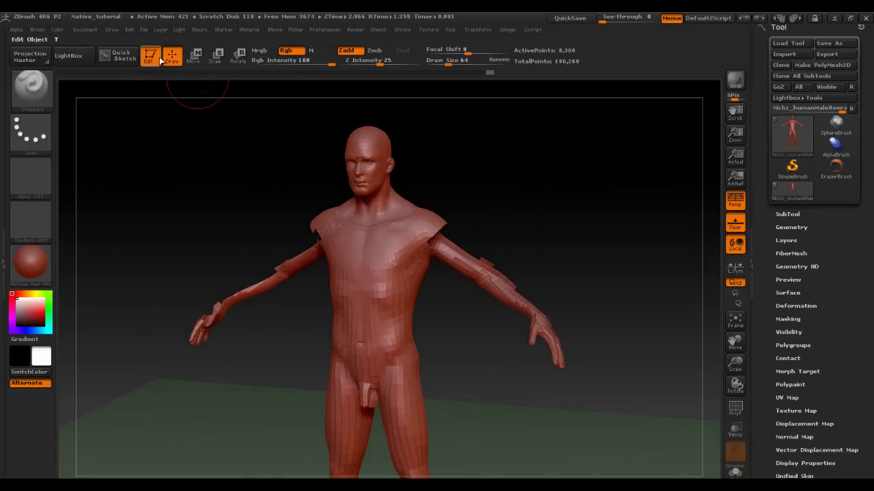
# - Clear the canvas, load PolySphere.ZTL from LightBox, and draw it large
pyautogui.click(150, 60)
pyautogui.hotkey('ctrl', 'n')
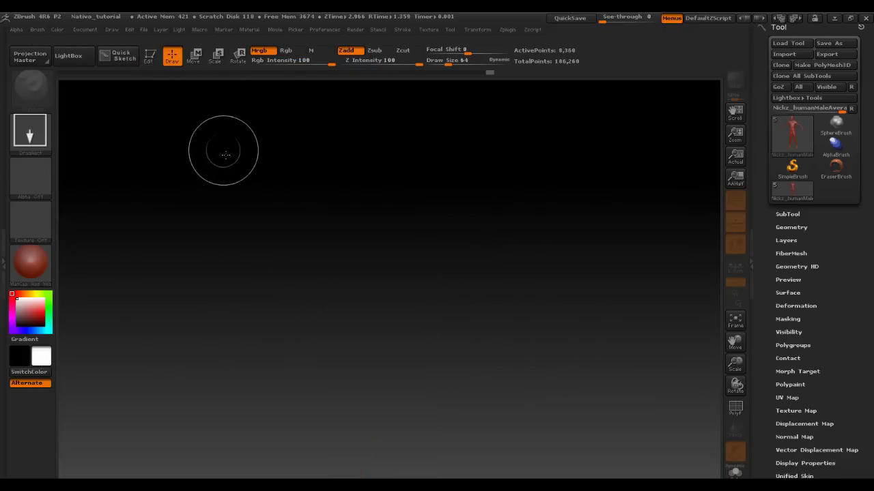
pyautogui.click(68, 62)
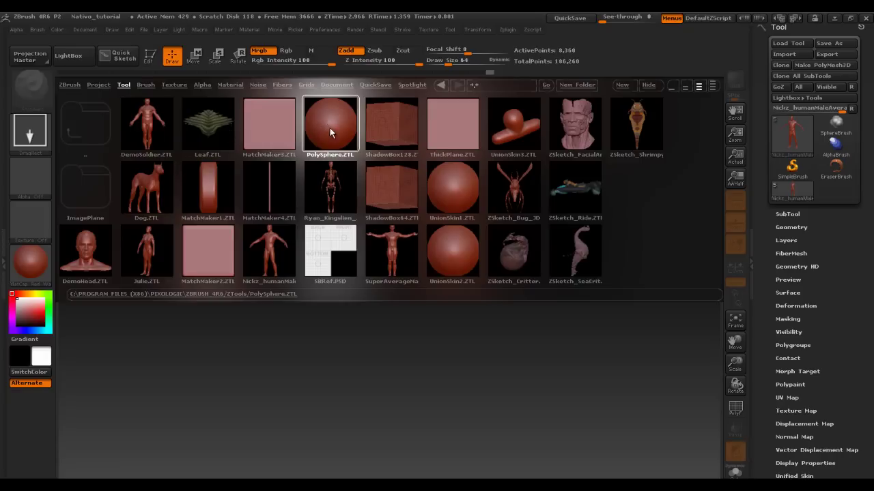
pyautogui.doubleClick(333, 128)
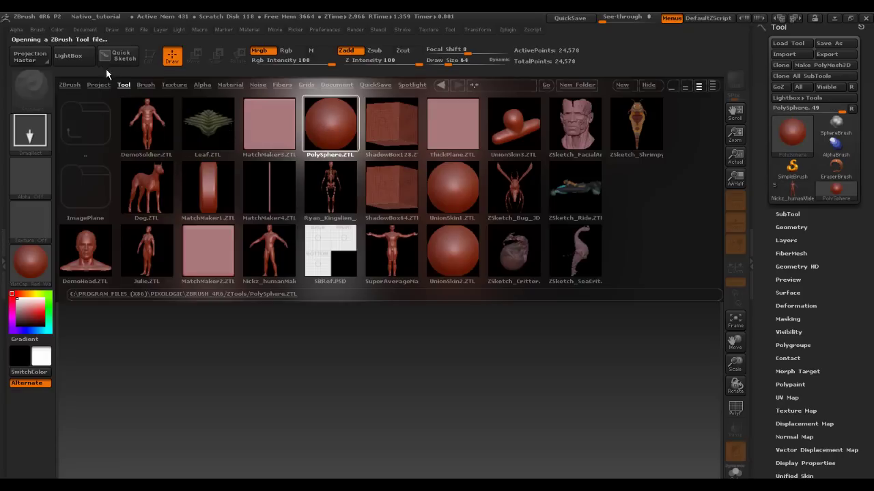
pyautogui.moveTo(385, 232); pyautogui.dragTo(187, 431)
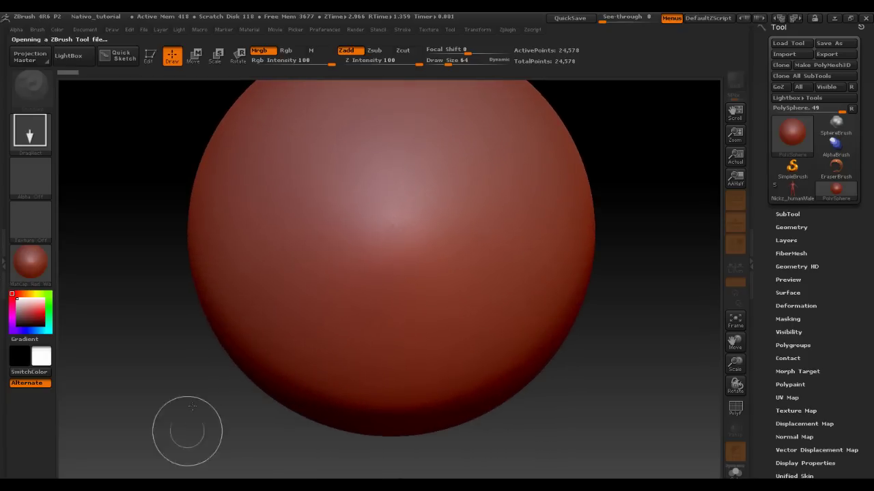
# - Enter Edit mode, frame the sphere large, and try then undo a G-shaped stroke
pyautogui.click(150, 58)
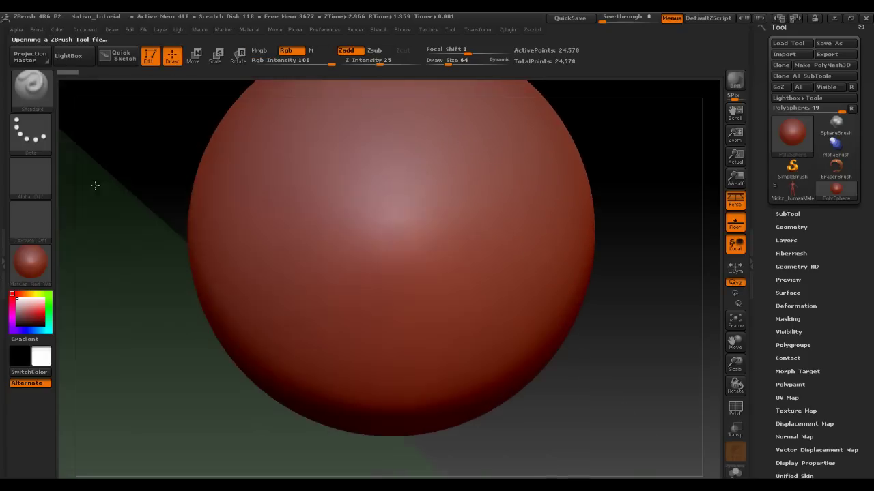
pyautogui.press('f')
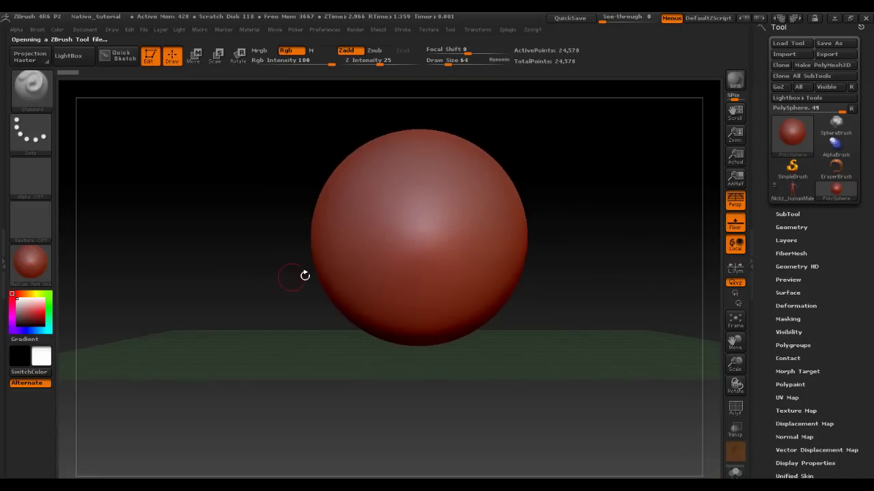
pyautogui.moveTo(305, 275)
pyautogui.mouseDown()
pyautogui.moveTo(591, 205)
pyautogui.moveTo(574, 254)
pyautogui.moveTo(200, 130)
pyautogui.mouseUp()
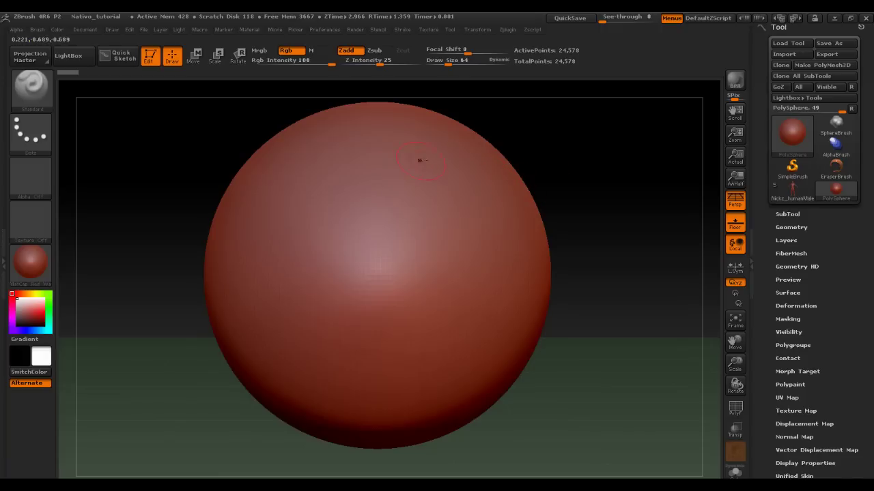
pyautogui.moveTo(354, 174)
pyautogui.mouseDown()
pyautogui.moveTo(387, 254)
pyautogui.moveTo(449, 241)
pyautogui.mouseUp()
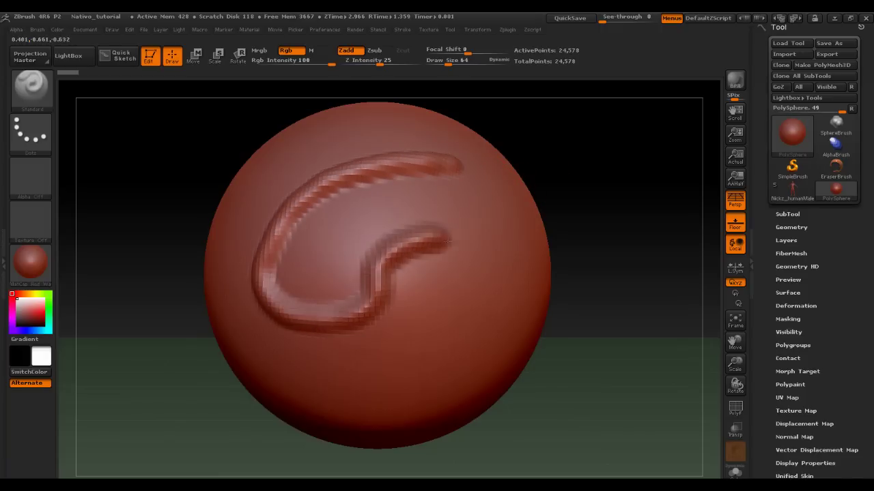
pyautogui.hotkey('ctrl', 'z')
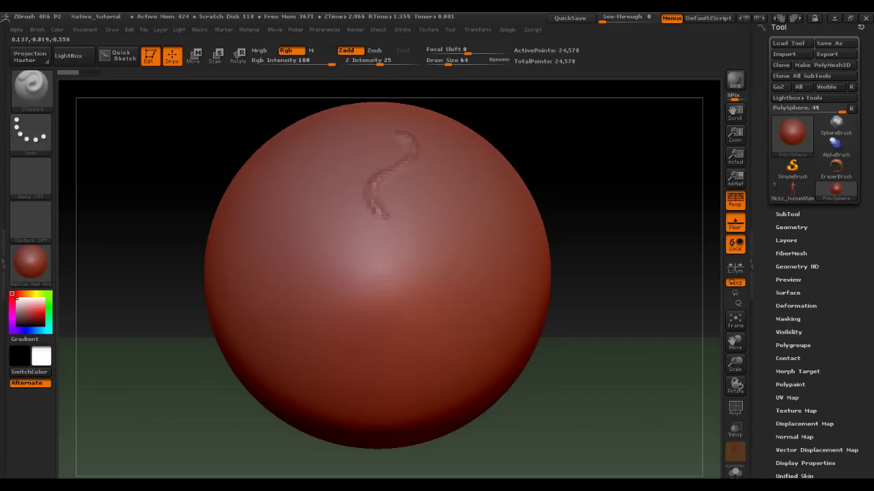
# - Draw thick, looping raised strokes and ridges across the sphere's front with LazyMouse
pyautogui.moveTo(373, 257)
pyautogui.mouseDown()
pyautogui.moveTo(329, 232)
pyautogui.moveTo(331, 195)
pyautogui.moveTo(306, 161)
pyautogui.moveTo(248, 198)
pyautogui.moveTo(246, 276)
pyautogui.moveTo(283, 322)
pyautogui.moveTo(341, 318)
pyautogui.mouseUp()
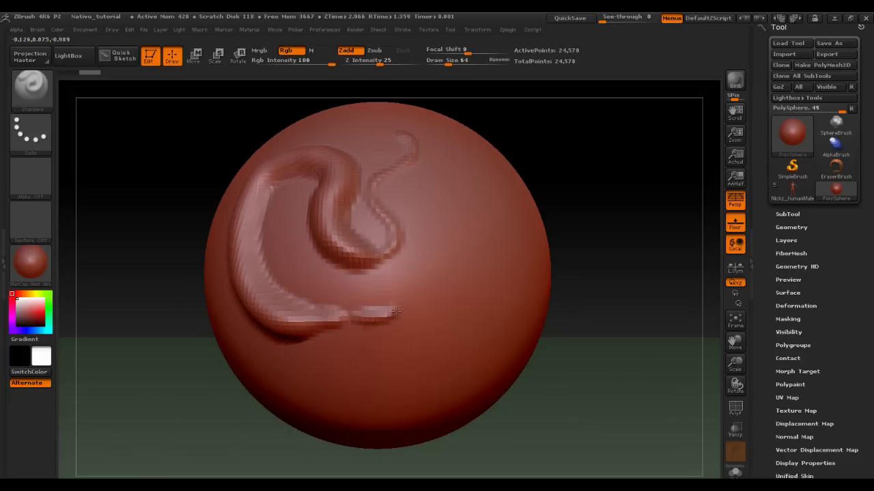
pyautogui.moveTo(420, 295); pyautogui.dragTo(470, 255)
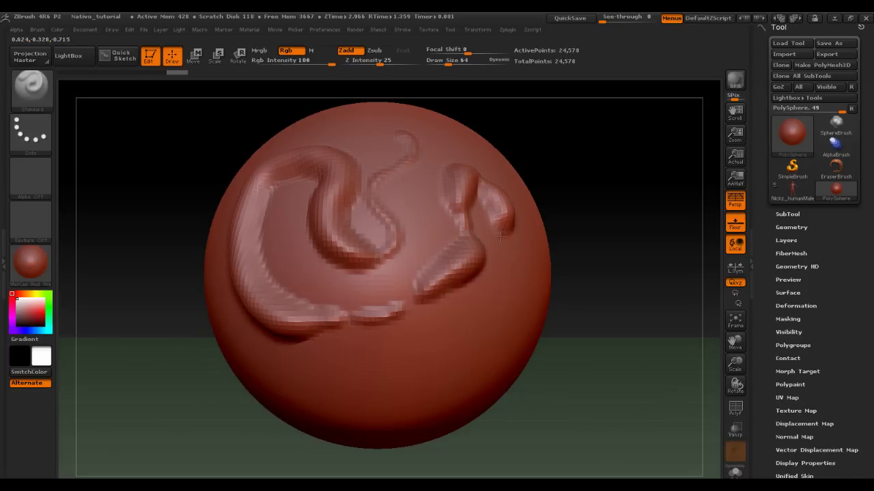
pyautogui.moveTo(501, 270)
pyautogui.mouseDown()
pyautogui.moveTo(477, 320)
pyautogui.moveTo(356, 382)
pyautogui.mouseUp()
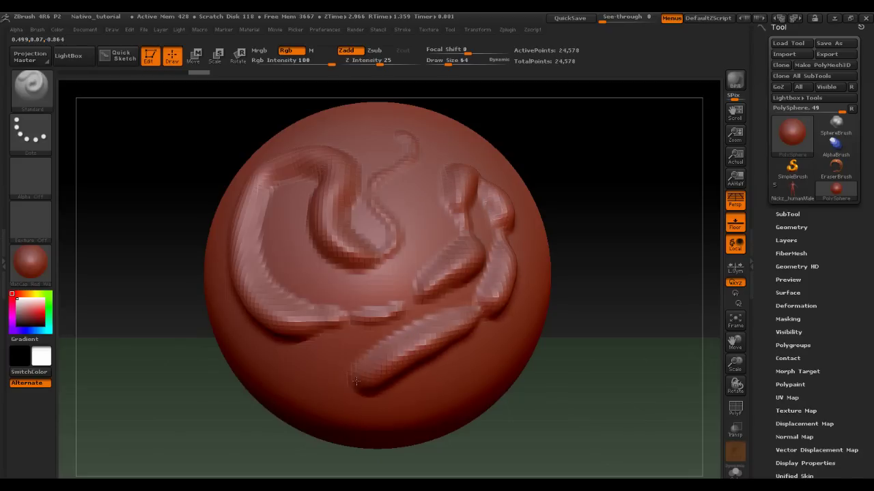
pyautogui.moveTo(429, 244)
pyautogui.mouseDown()
pyautogui.moveTo(300, 304)
pyautogui.moveTo(270, 187)
pyautogui.mouseUp()
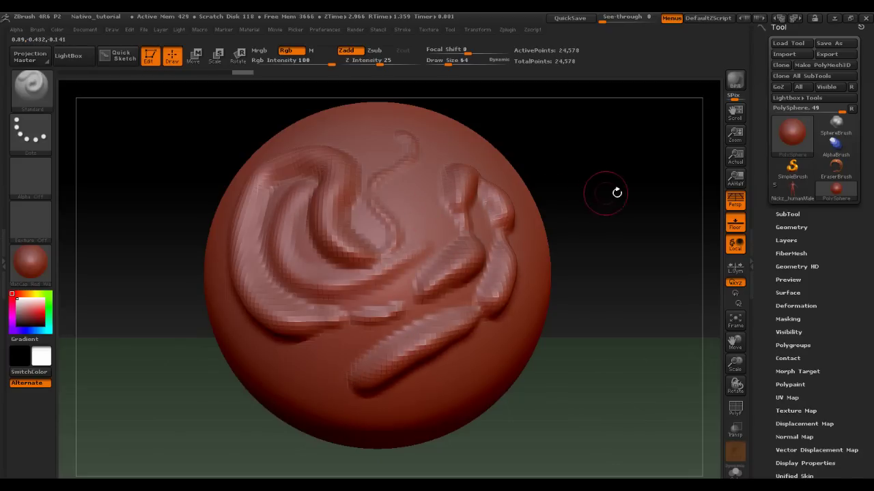
pyautogui.moveTo(616, 192); pyautogui.dragTo(586, 200)
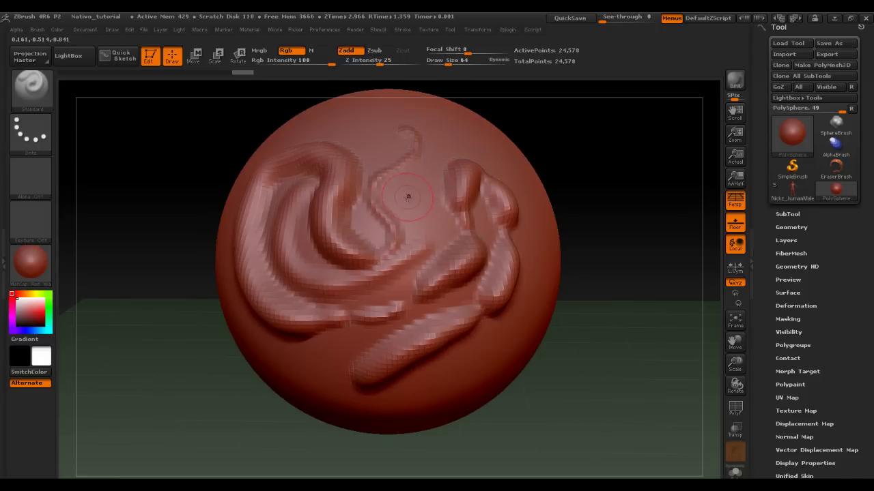
pyautogui.press('ctrl')
pyautogui.press('shift')
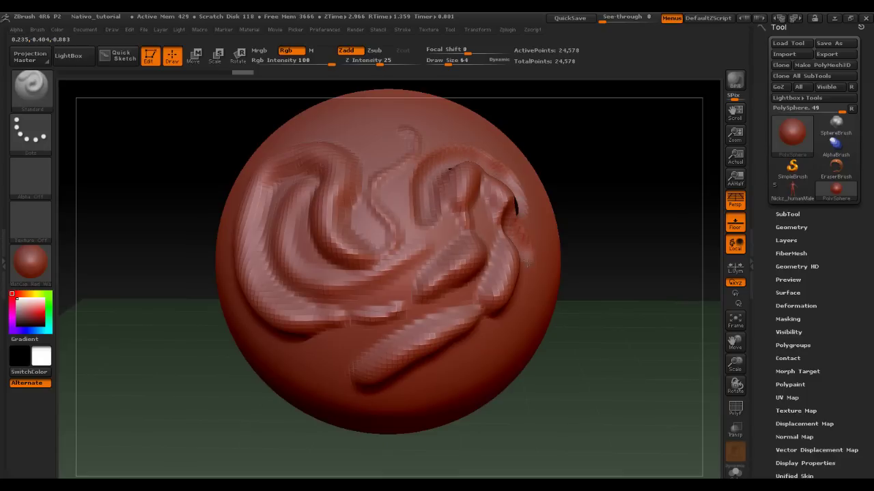
pyautogui.moveTo(386, 314); pyautogui.dragTo(467, 302)
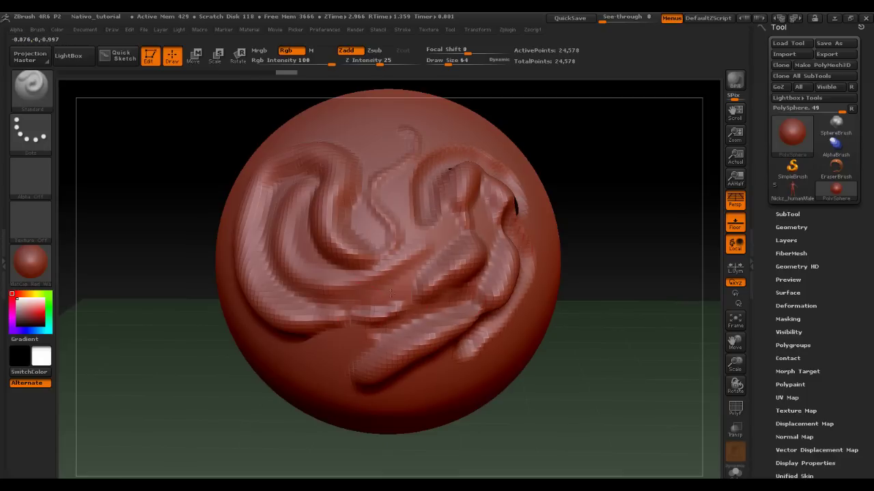
pyautogui.moveTo(620, 206); pyautogui.dragTo(612, 221)
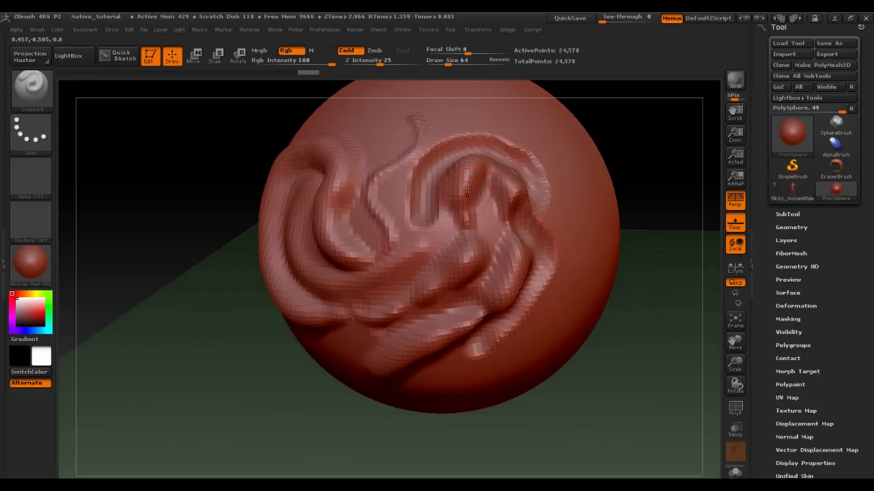
# - Shift-smooth the ridges on the right, middle, upper-left rim and lower middle into soft folds
pyautogui.click(40, 91)
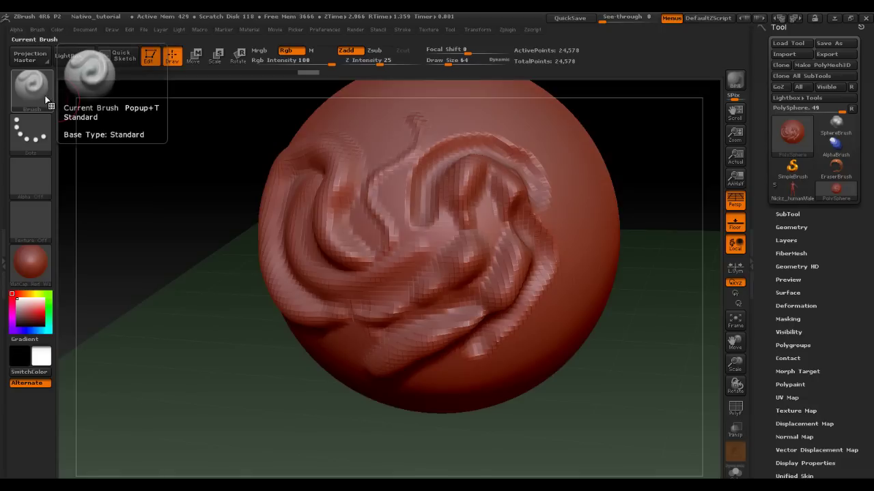
pyautogui.click(39, 96)
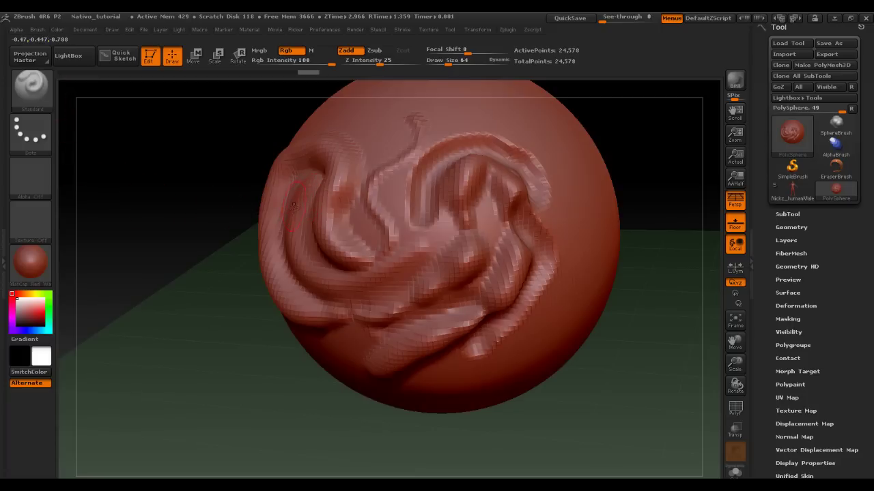
pyautogui.moveTo(216, 221); pyautogui.dragTo(207, 217)
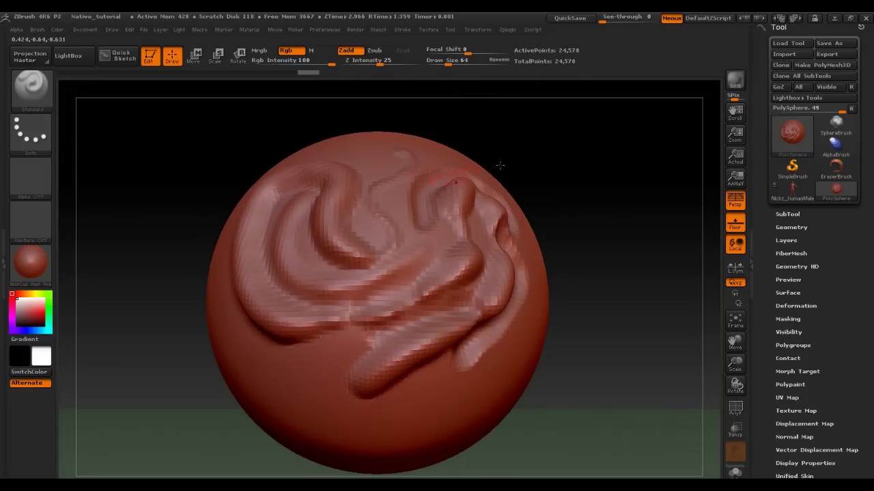
pyautogui.moveTo(500, 165); pyautogui.dragTo(483, 181)
pyautogui.press('shift')
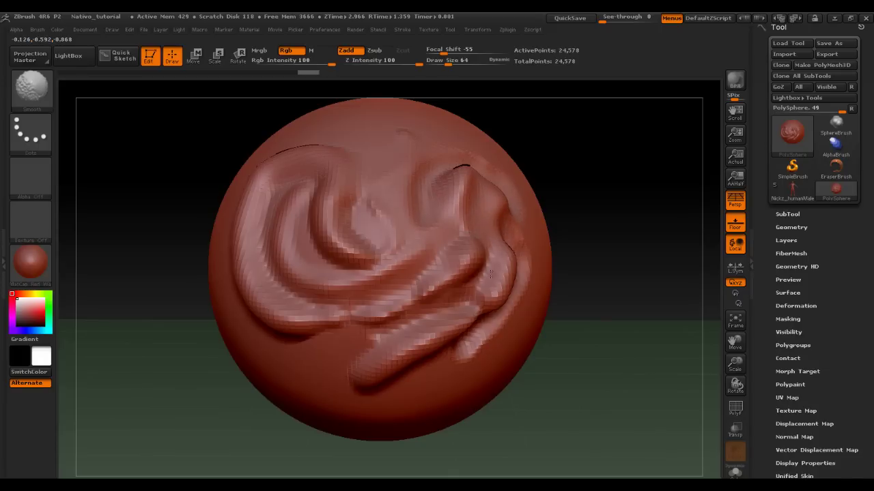
pyautogui.keyDown('shift'); pyautogui.moveTo(490, 273); pyautogui.dragTo(465, 327); pyautogui.keyUp('shift')
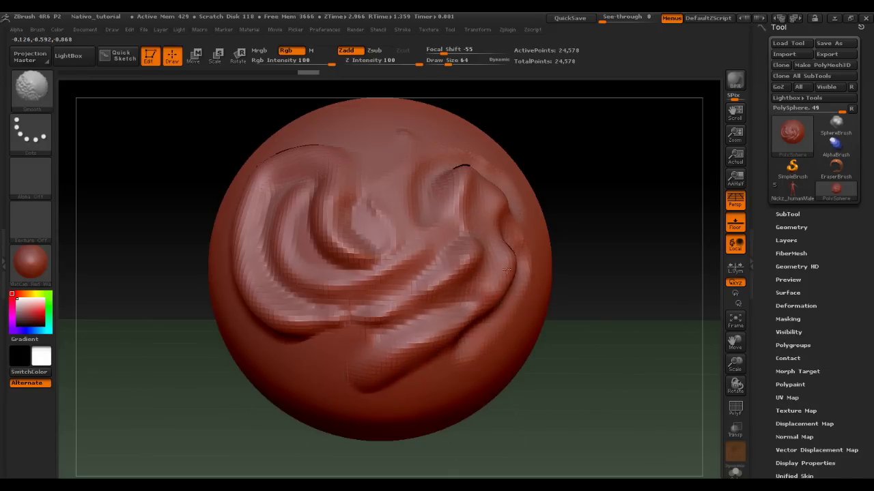
pyautogui.moveTo(506, 269)
pyautogui.keyDown('shift'); pyautogui.mouseDown()
pyautogui.moveTo(379, 270)
pyautogui.moveTo(275, 288)
pyautogui.mouseUp(); pyautogui.keyUp('shift')
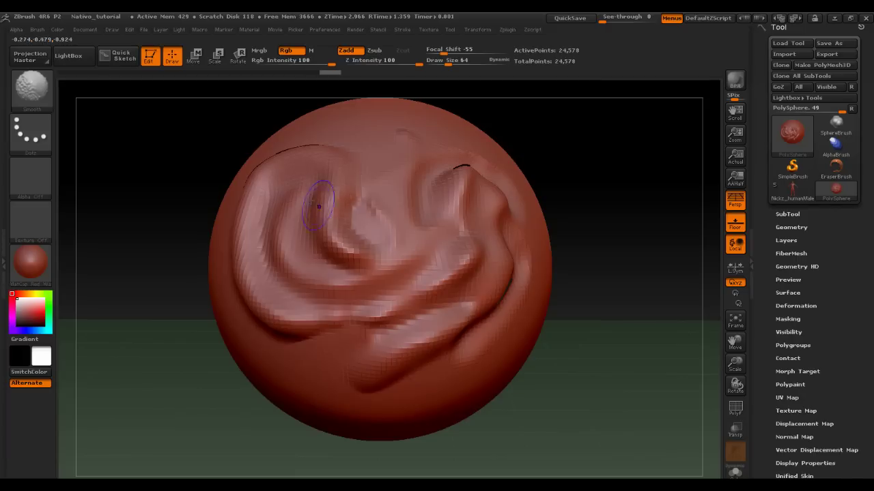
pyautogui.keyDown('shift'); pyautogui.moveTo(266, 161); pyautogui.dragTo(326, 148); pyautogui.keyUp('shift')
pyautogui.keyDown('shift'); pyautogui.moveTo(468, 315); pyautogui.dragTo(393, 326); pyautogui.keyUp('shift')
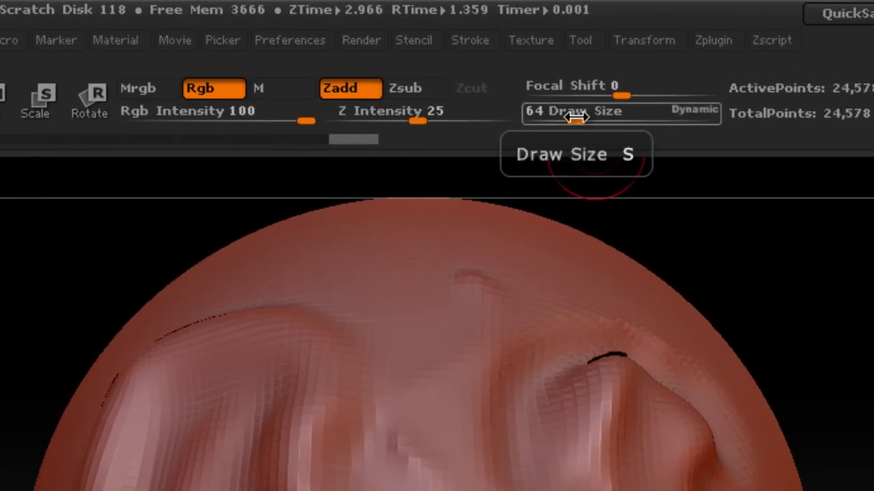
# - Enlarge the brush, undo a test stroke, then set Draw Size to 140 and adjust Focal Shift
pyautogui.moveTo(446, 61); pyautogui.dragTo(451, 64)
pyautogui.moveTo(583, 119)
pyautogui.mouseDown()
pyautogui.moveTo(662, 131)
pyautogui.moveTo(655, 123)
pyautogui.mouseUp()
pyautogui.moveTo(465, 306)
pyautogui.mouseDown()
pyautogui.moveTo(454, 365)
pyautogui.moveTo(441, 381)
pyautogui.mouseUp()
pyautogui.hotkey('ctrl', 'z')
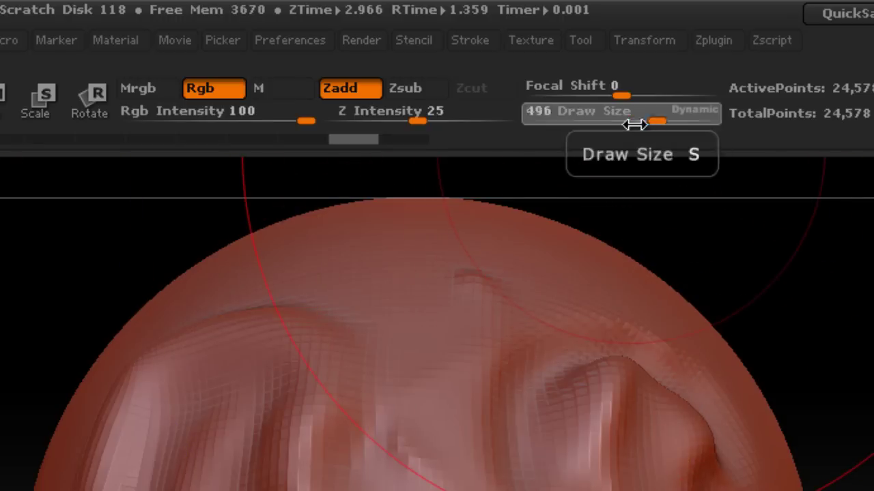
pyautogui.moveTo(630, 123); pyautogui.dragTo(601, 125)
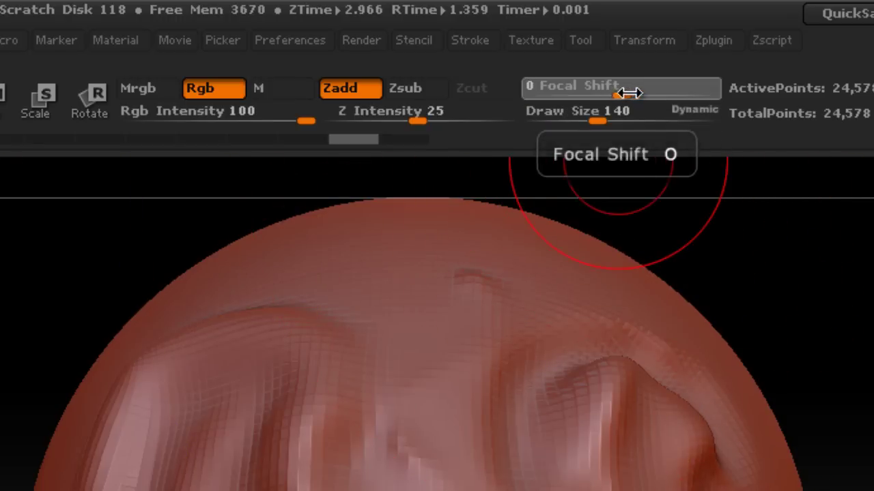
pyautogui.moveTo(624, 92)
pyautogui.mouseDown()
pyautogui.moveTo(682, 98)
pyautogui.moveTo(620, 97)
pyautogui.moveTo(521, 120)
pyautogui.mouseUp()
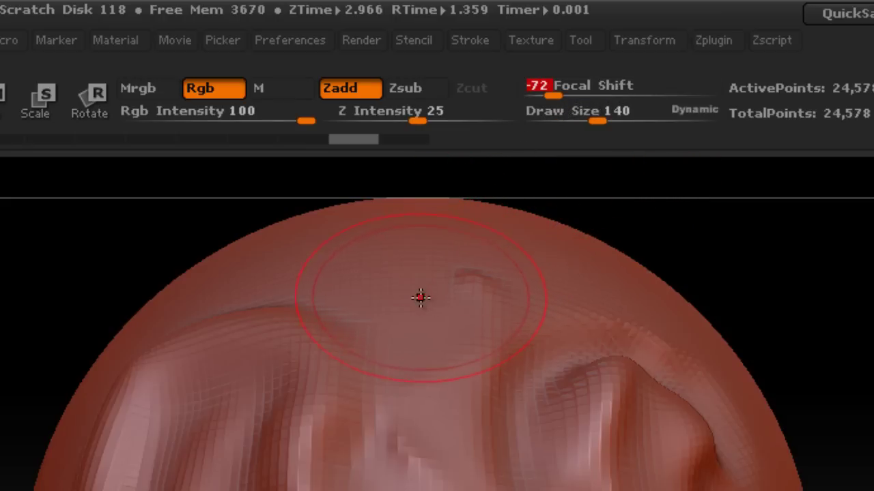
# - Test Focal Shift at -87 and 100 with bumps and ridge strokes across the sphere's top
pyautogui.moveTo(421, 297); pyautogui.dragTo(419, 302)
pyautogui.moveTo(805, 328)
pyautogui.mouseDown()
pyautogui.moveTo(832, 364)
pyautogui.moveTo(744, 302)
pyautogui.mouseUp()
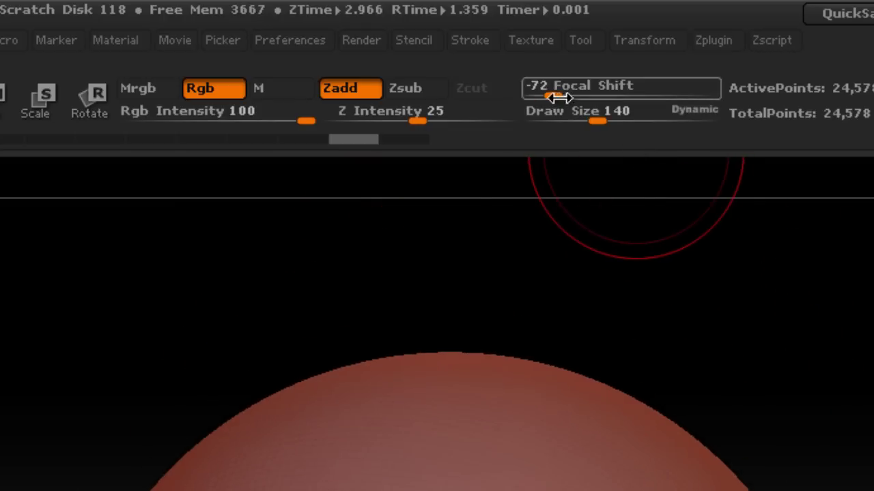
pyautogui.moveTo(555, 96); pyautogui.dragTo(462, 181)
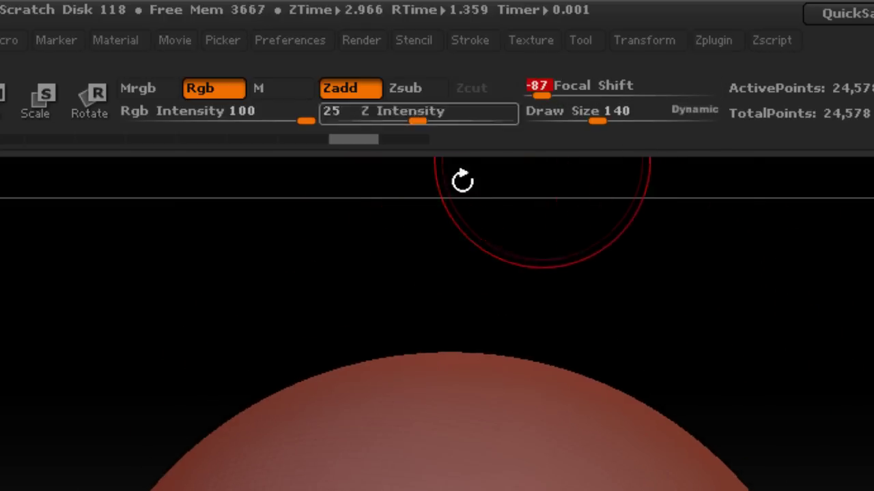
pyautogui.moveTo(363, 441)
pyautogui.mouseDown()
pyautogui.moveTo(415, 432)
pyautogui.moveTo(507, 396)
pyautogui.moveTo(608, 385)
pyautogui.mouseUp()
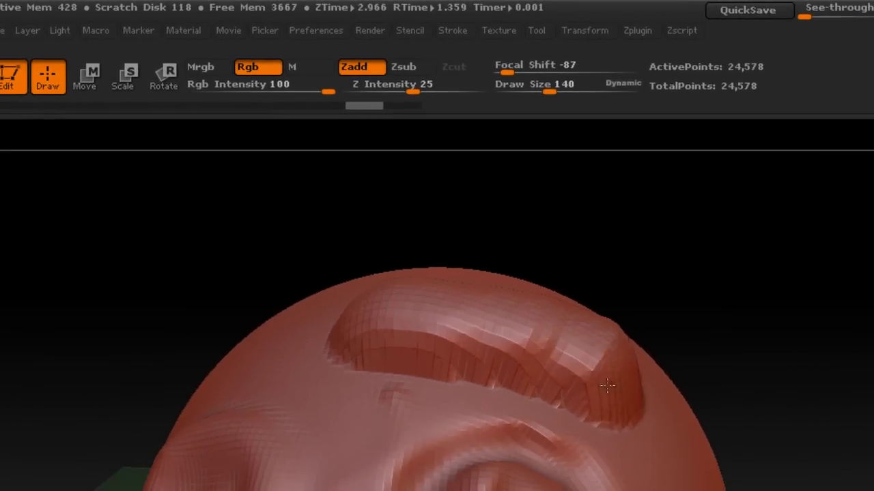
pyautogui.moveTo(718, 279); pyautogui.dragTo(692, 382)
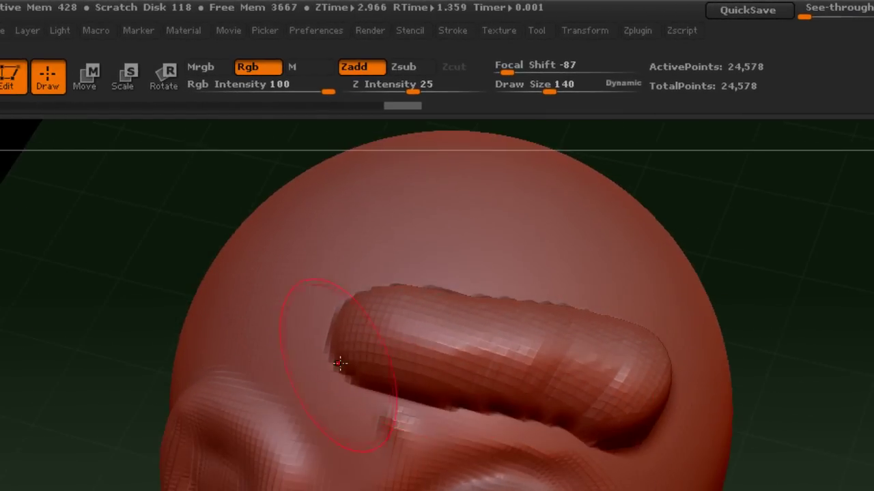
pyautogui.moveTo(739, 260)
pyautogui.mouseDown()
pyautogui.moveTo(788, 312)
pyautogui.moveTo(799, 222)
pyautogui.moveTo(609, 153)
pyautogui.mouseUp()
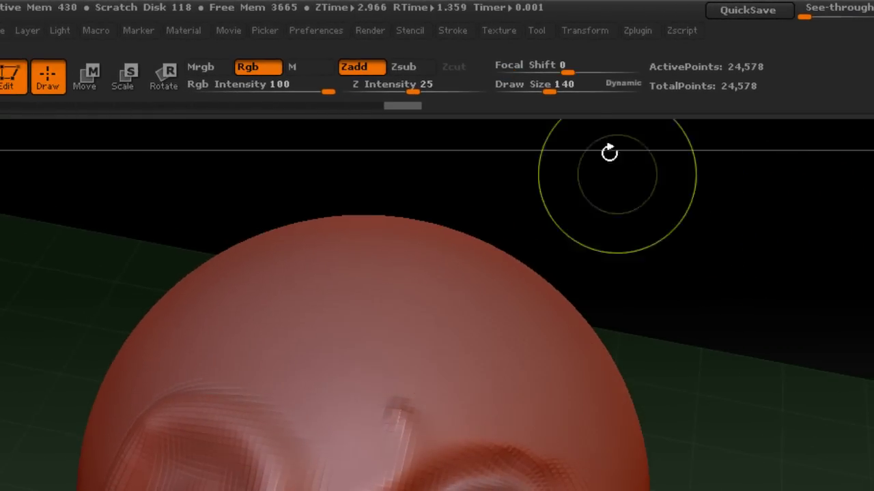
pyautogui.moveTo(568, 72); pyautogui.dragTo(642, 72)
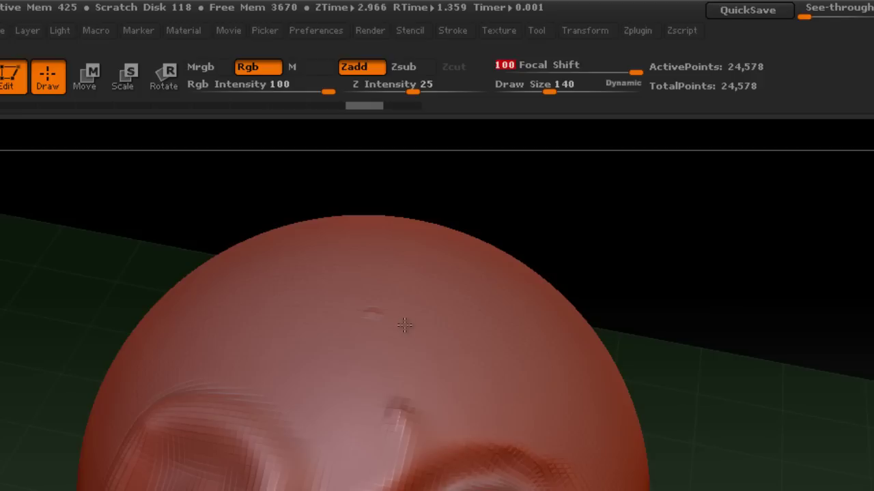
pyautogui.hotkey('ctrl', 'z')
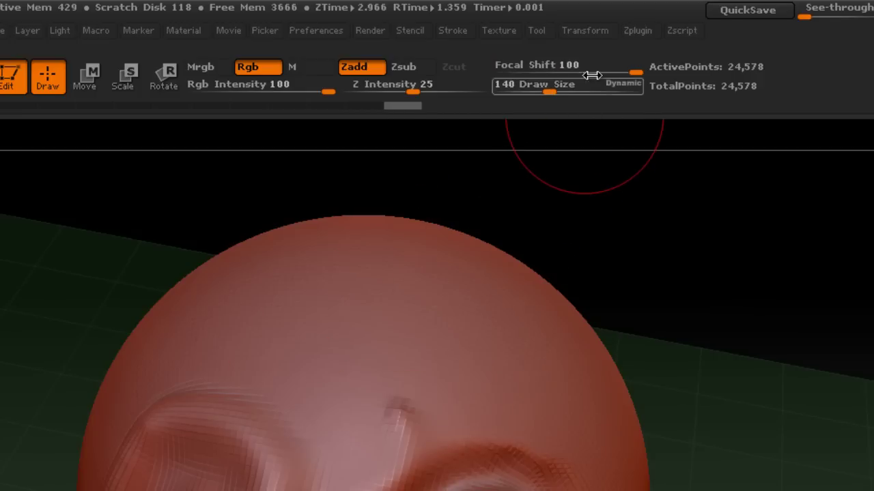
pyautogui.moveTo(635, 72); pyautogui.dragTo(581, 72)
pyautogui.moveTo(366, 293); pyautogui.dragTo(533, 369)
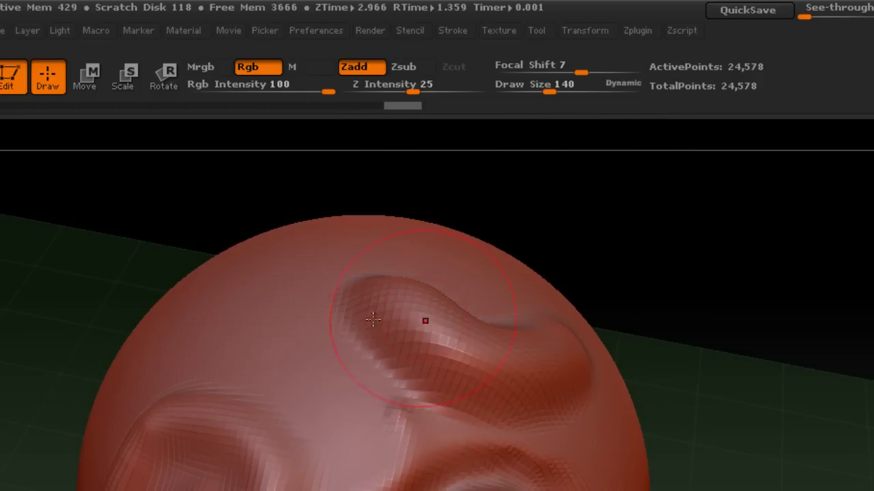
# - Undo the trial ridge strokes and lower Z Intensity to 6
pyautogui.hotkey('ctrl', 'z')
pyautogui.moveTo(269, 306)
pyautogui.mouseDown()
pyautogui.moveTo(410, 343)
pyautogui.moveTo(605, 350)
pyautogui.mouseUp()
pyautogui.hotkey('ctrl', 'z')
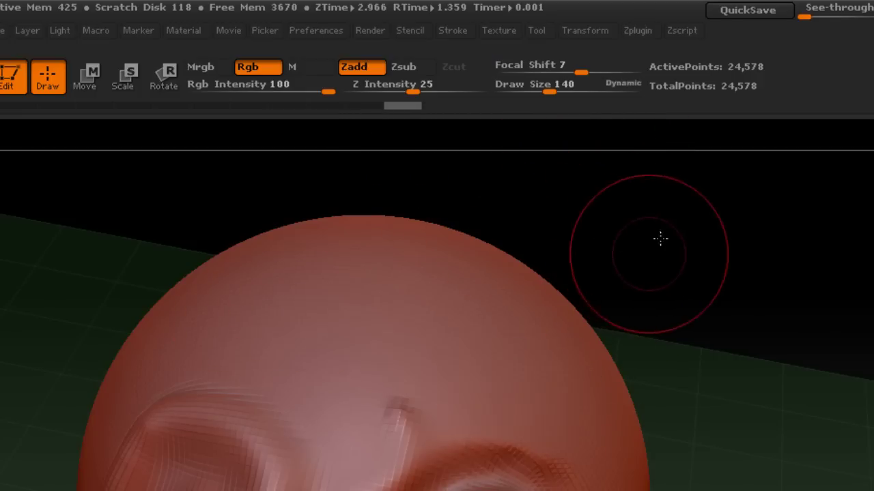
pyautogui.moveTo(659, 238)
pyautogui.mouseDown()
pyautogui.moveTo(651, 194)
pyautogui.moveTo(603, 230)
pyautogui.mouseUp()
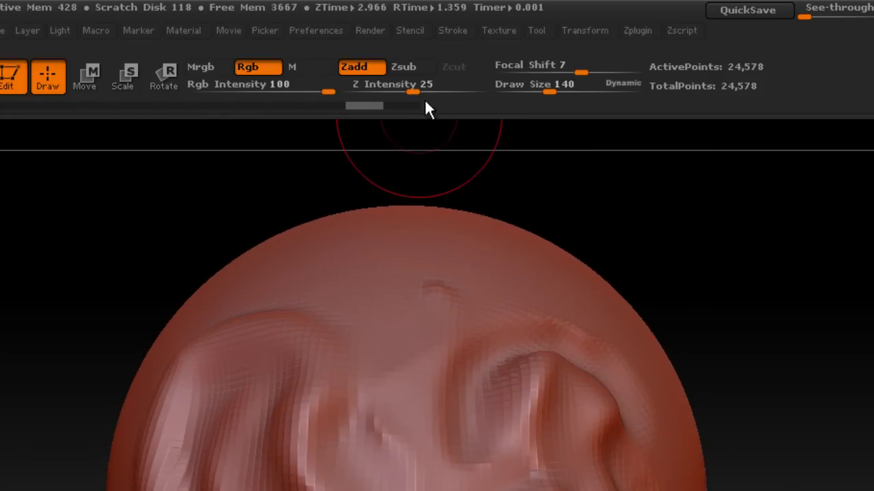
pyautogui.moveTo(412, 91); pyautogui.dragTo(406, 92)
pyautogui.press('Return')
pyautogui.moveTo(530, 185)
pyautogui.mouseDown()
pyautogui.moveTo(668, 294)
pyautogui.moveTo(431, 260)
pyautogui.mouseUp()
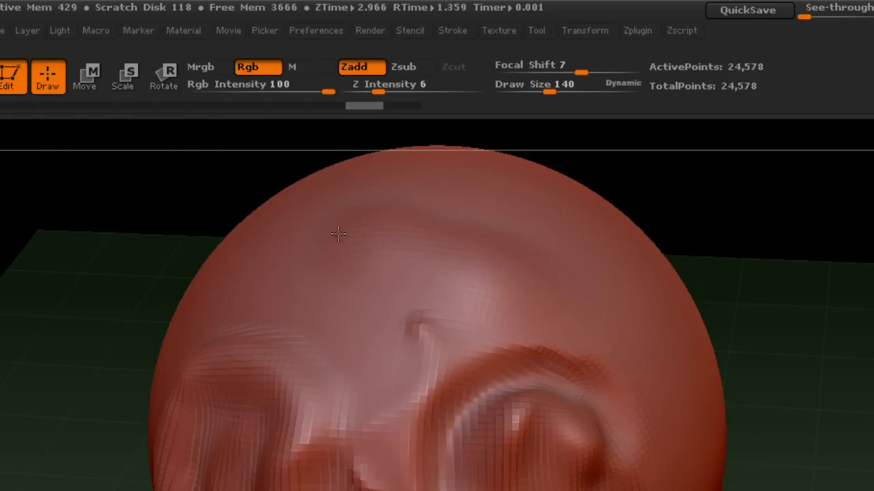
# - Test light and larger strokes, then raise a large curving fold over the upper right at Z Intensity 51
pyautogui.moveTo(385, 247); pyautogui.dragTo(452, 235)
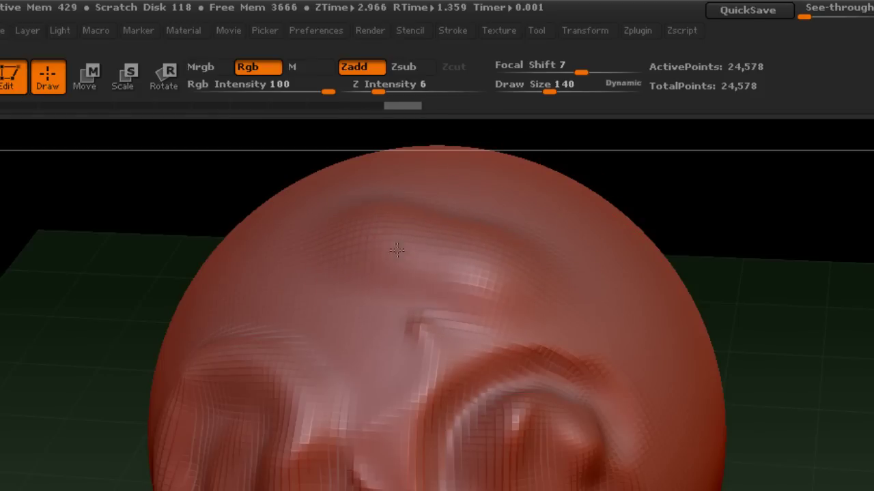
pyautogui.moveTo(400, 87); pyautogui.dragTo(424, 93)
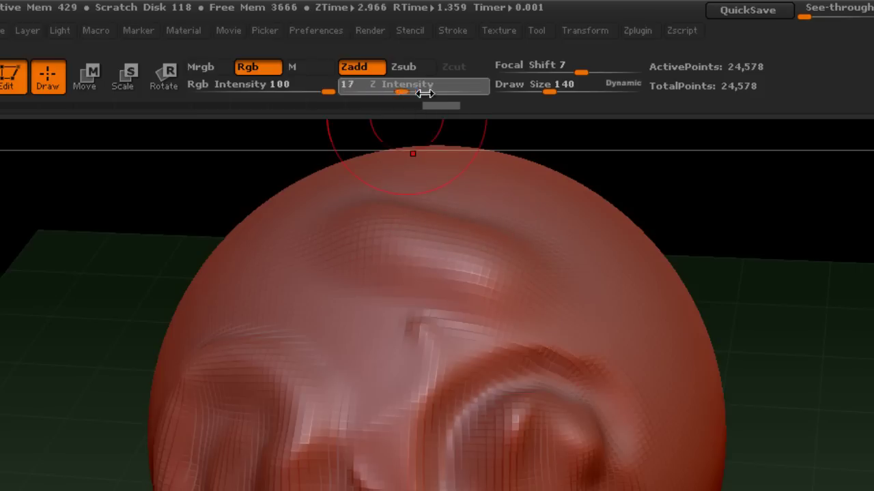
pyautogui.moveTo(400, 220); pyautogui.dragTo(579, 273)
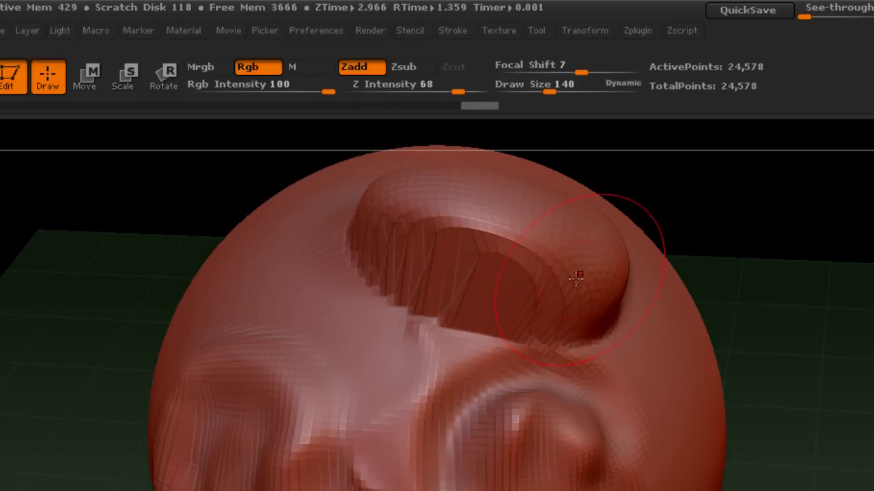
pyautogui.hotkey('ctrl', 'z')
pyautogui.moveTo(448, 87)
pyautogui.mouseDown()
pyautogui.moveTo(398, 90)
pyautogui.moveTo(442, 91)
pyautogui.mouseUp()
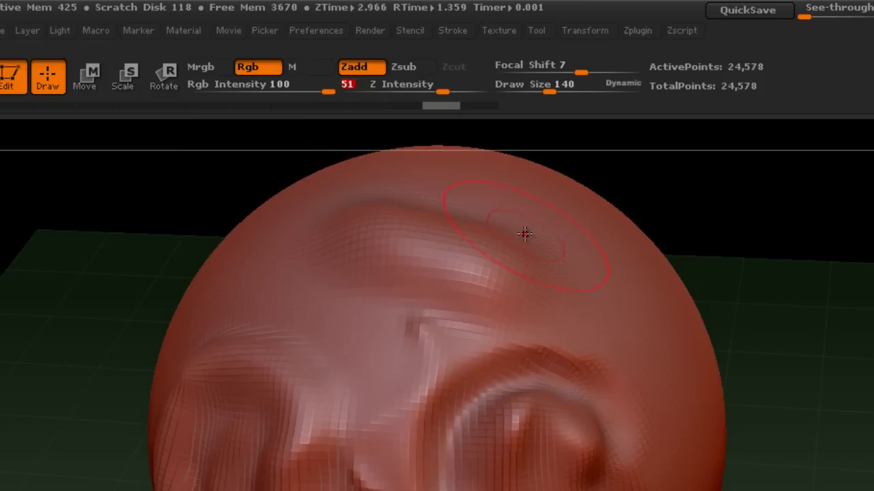
pyautogui.moveTo(523, 234)
pyautogui.mouseDown()
pyautogui.moveTo(585, 260)
pyautogui.moveTo(666, 413)
pyautogui.mouseUp()
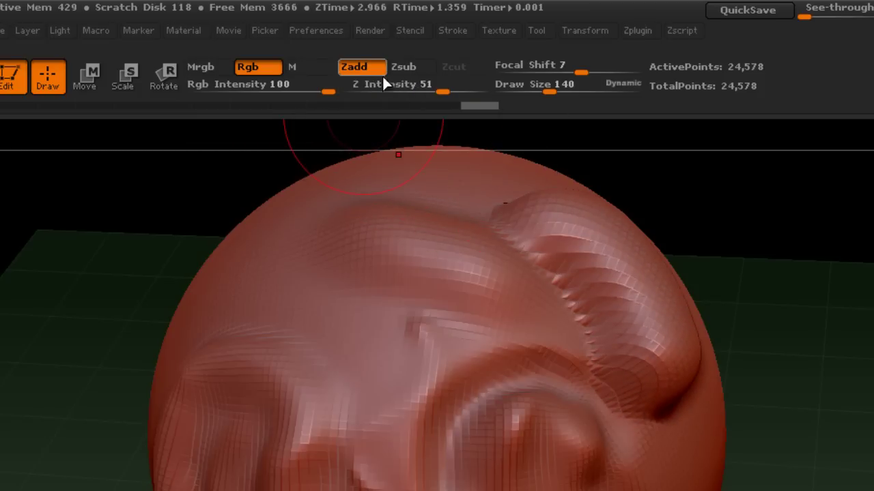
# - Carve a Zsub groove down the new ridge, then smooth its jagged edges and the lower-centre bumps
pyautogui.click(421, 67)
pyautogui.moveTo(488, 248); pyautogui.dragTo(596, 380)
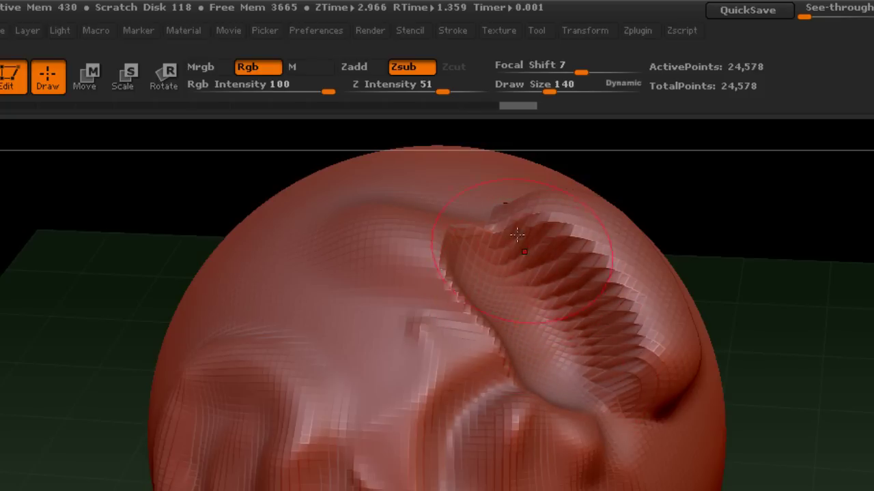
pyautogui.click(364, 67)
pyautogui.moveTo(515, 230)
pyautogui.keyDown('shift'); pyautogui.mouseDown()
pyautogui.moveTo(609, 234)
pyautogui.moveTo(655, 389)
pyautogui.mouseUp(); pyautogui.keyUp('shift')
pyautogui.keyDown('shift'); pyautogui.moveTo(505, 423); pyautogui.dragTo(436, 471); pyautogui.keyUp('shift')
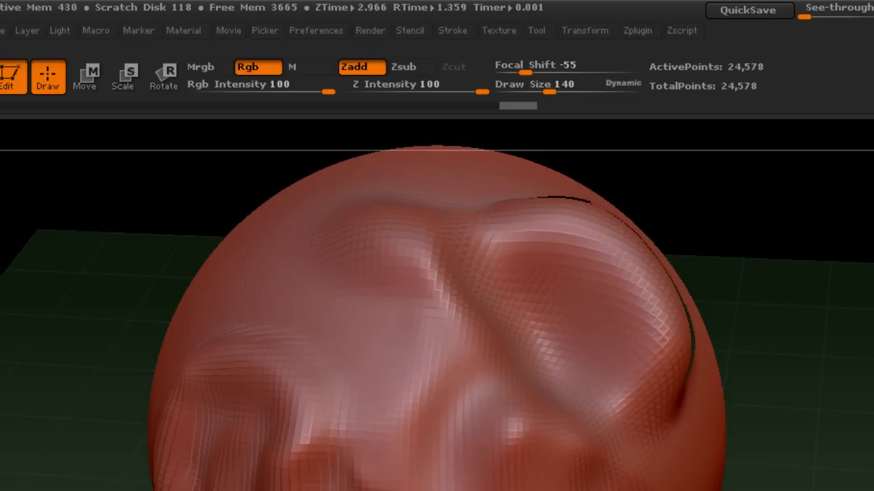
pyautogui.moveTo(780, 311); pyautogui.dragTo(778, 329)
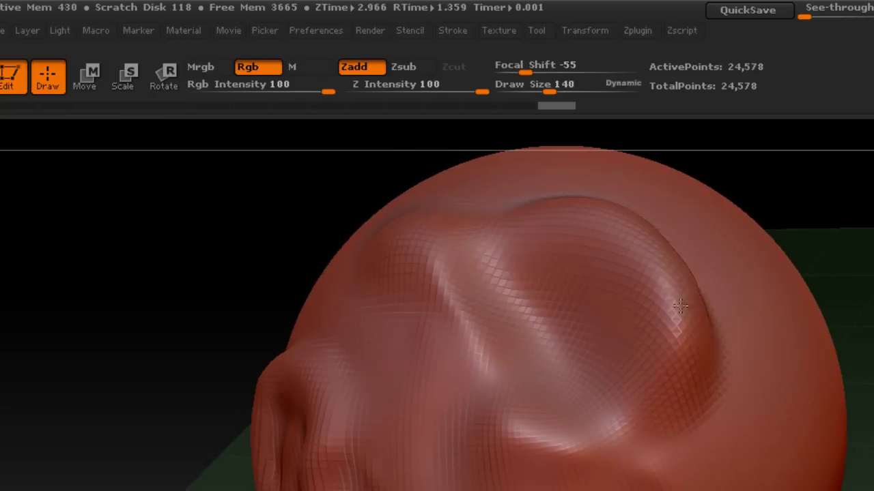
pyautogui.moveTo(681, 305)
pyautogui.keyDown('shift'); pyautogui.mouseDown()
pyautogui.moveTo(583, 202)
pyautogui.moveTo(686, 347)
pyautogui.moveTo(599, 367)
pyautogui.mouseUp(); pyautogui.keyUp('shift')
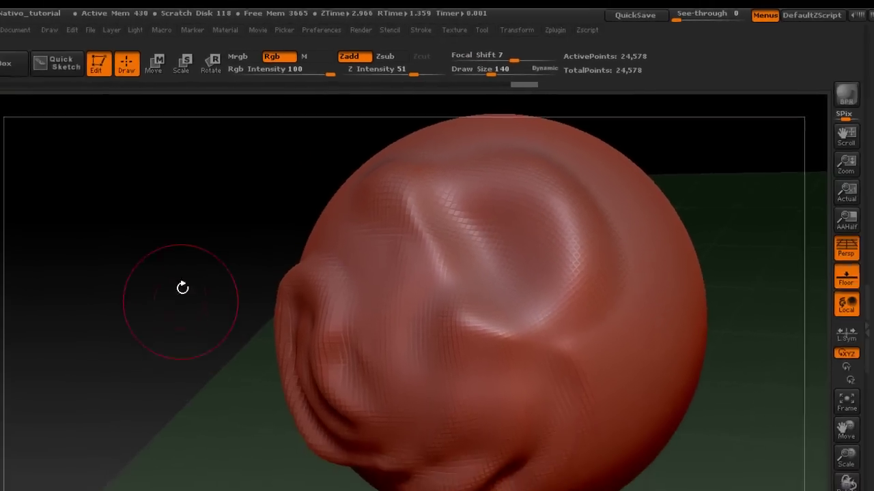
pyautogui.moveTo(182, 287); pyautogui.dragTo(302, 220)
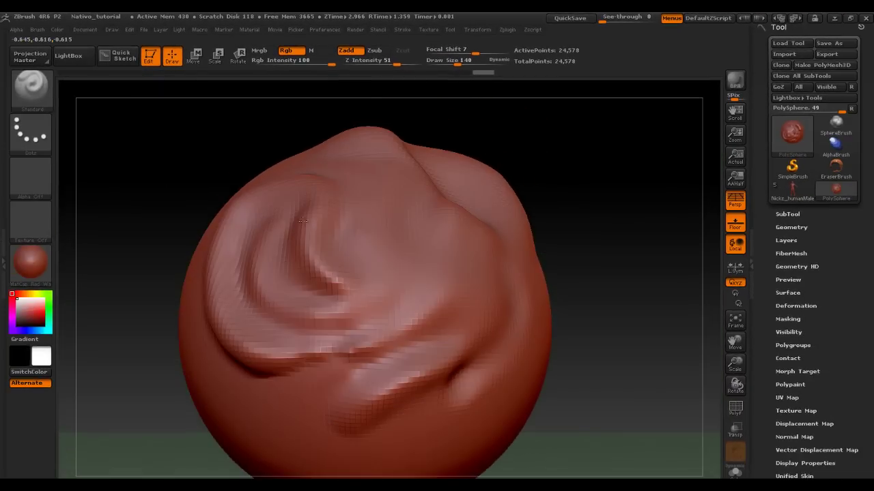
# - Turn the sphere to its smoother side, try larger brush settings, and recentre it with F
pyautogui.moveTo(576, 185)
pyautogui.mouseDown()
pyautogui.moveTo(569, 219)
pyautogui.moveTo(611, 180)
pyautogui.moveTo(376, 72)
pyautogui.mouseUp()
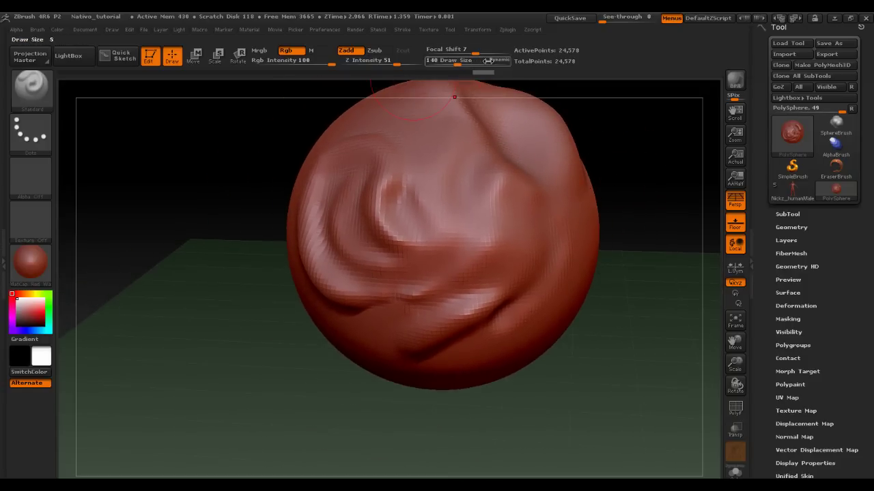
pyautogui.moveTo(607, 133)
pyautogui.mouseDown()
pyautogui.moveTo(585, 209)
pyautogui.moveTo(607, 148)
pyautogui.moveTo(644, 152)
pyautogui.moveTo(425, 196)
pyautogui.moveTo(464, 185)
pyautogui.moveTo(433, 185)
pyautogui.moveTo(464, 185)
pyautogui.mouseUp()
pyautogui.press('space')
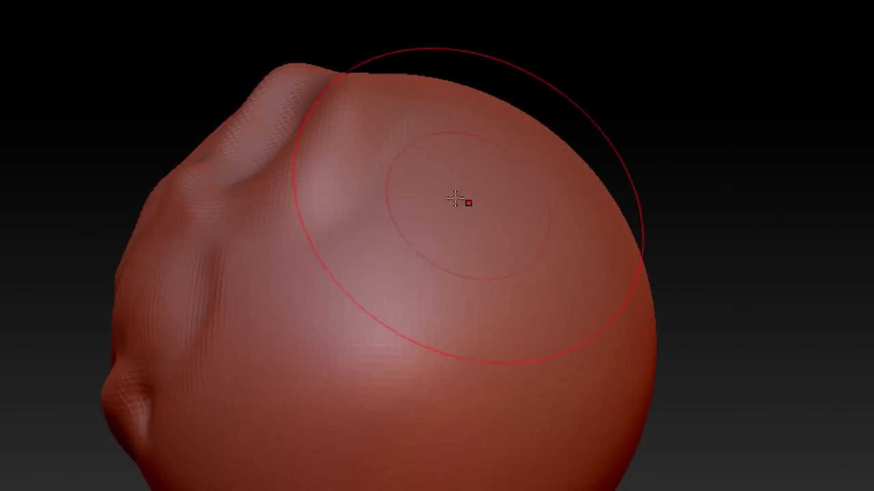
pyautogui.press('space')
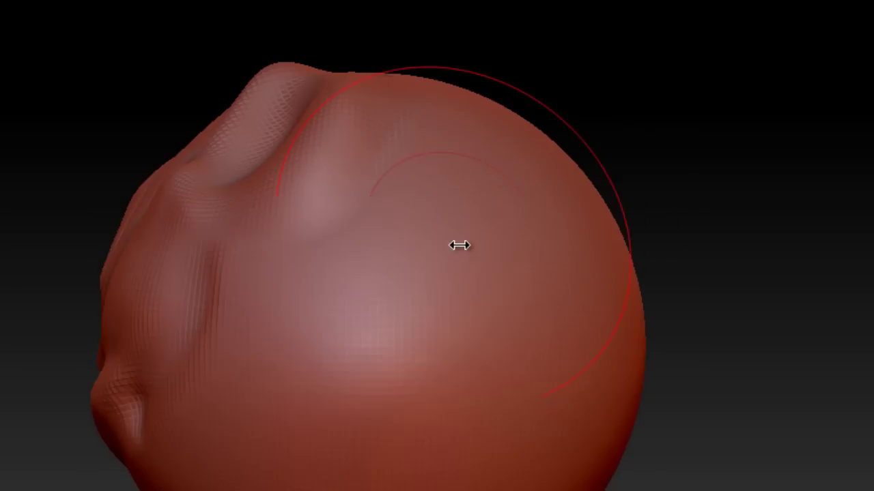
pyautogui.moveTo(471, 225)
pyautogui.mouseDown()
pyautogui.moveTo(793, 166)
pyautogui.moveTo(593, 238)
pyautogui.moveTo(716, 214)
pyautogui.moveTo(651, 237)
pyautogui.moveTo(571, 222)
pyautogui.moveTo(271, 264)
pyautogui.mouseUp()
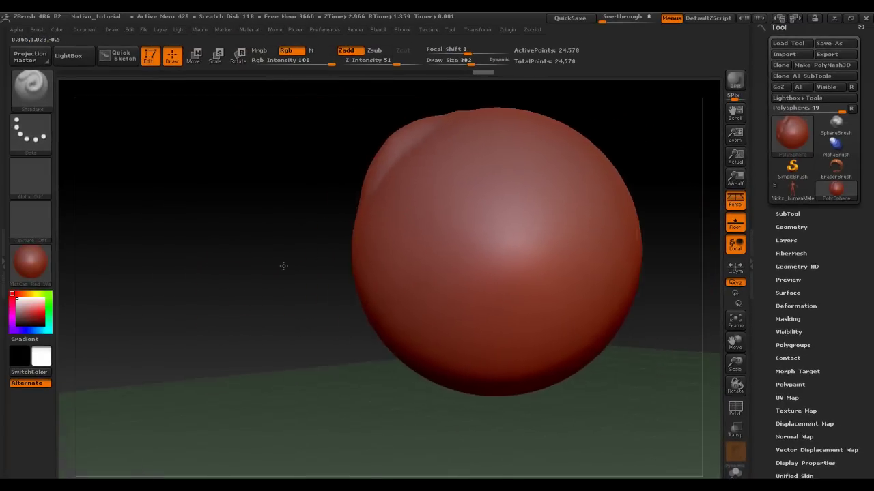
pyautogui.press('f')
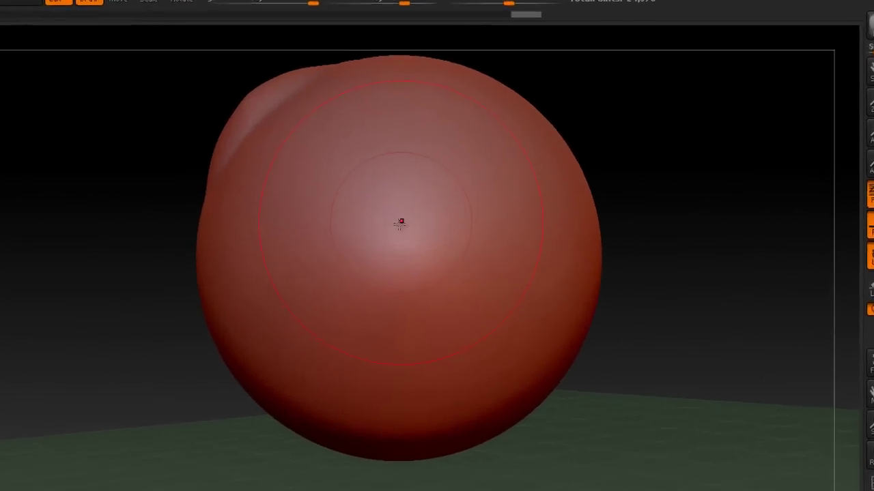
# - Shrink the brush to 198, draw a looping curved stroke, then set Draw Size to 52
pyautogui.press('s')
pyautogui.moveTo(391, 222)
pyautogui.mouseDown()
pyautogui.moveTo(348, 238)
pyautogui.moveTo(406, 242)
pyautogui.moveTo(370, 235)
pyautogui.mouseUp()
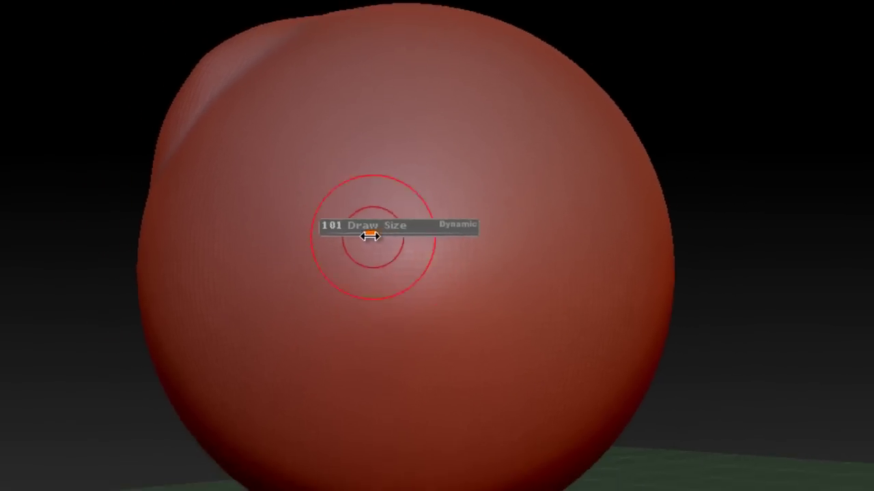
pyautogui.moveTo(379, 199)
pyautogui.mouseDown()
pyautogui.moveTo(437, 253)
pyautogui.moveTo(471, 201)
pyautogui.moveTo(454, 186)
pyautogui.moveTo(430, 188)
pyautogui.mouseUp()
pyautogui.press('s')
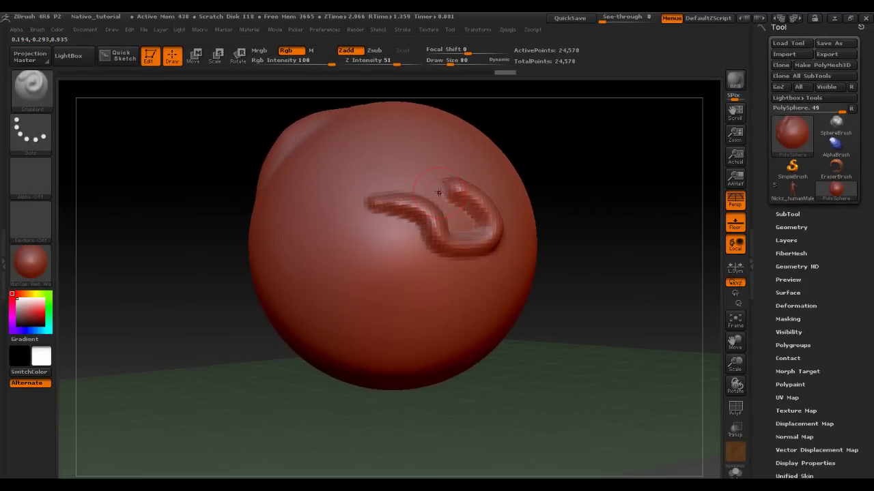
pyautogui.press('s')
pyautogui.click(415, 182)
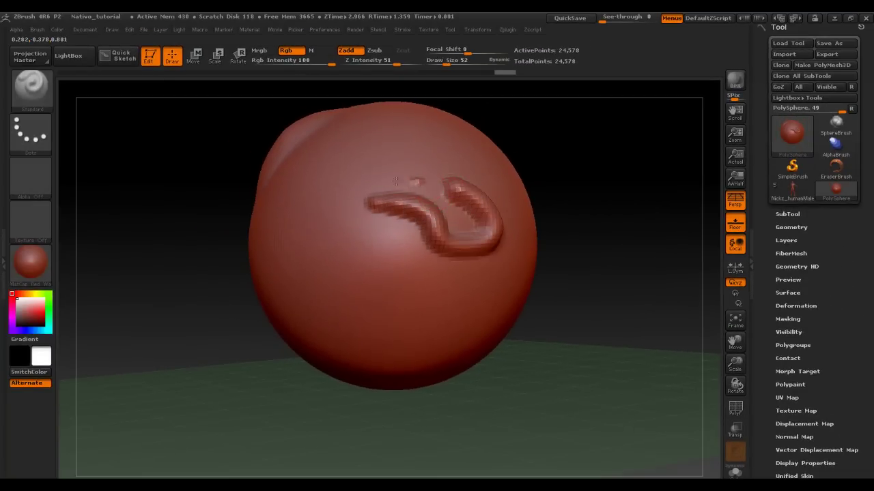
pyautogui.moveTo(546, 211)
pyautogui.mouseDown()
pyautogui.moveTo(601, 187)
pyautogui.moveTo(482, 217)
pyautogui.moveTo(568, 211)
pyautogui.moveTo(544, 232)
pyautogui.moveTo(563, 191)
pyautogui.moveTo(539, 256)
pyautogui.mouseUp()
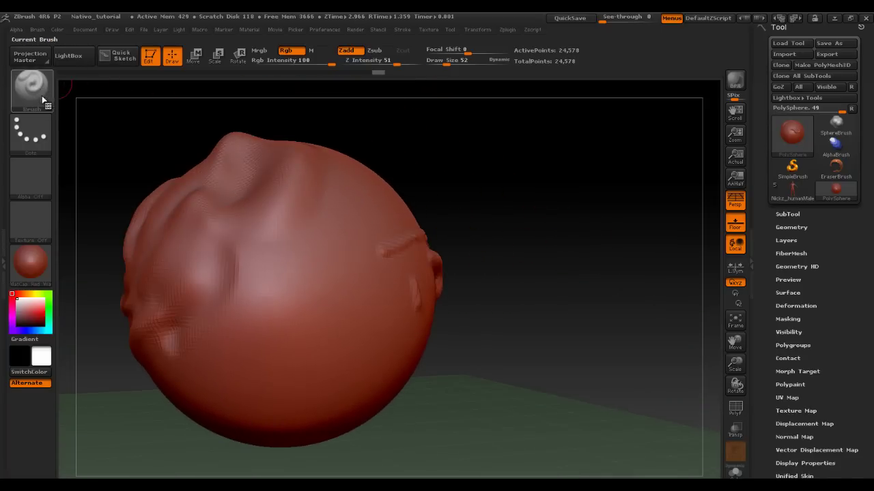
# - Switch to the FreeHand stroke and sculpt raised wavy strokes across the lower right and middle
pyautogui.click(25, 141)
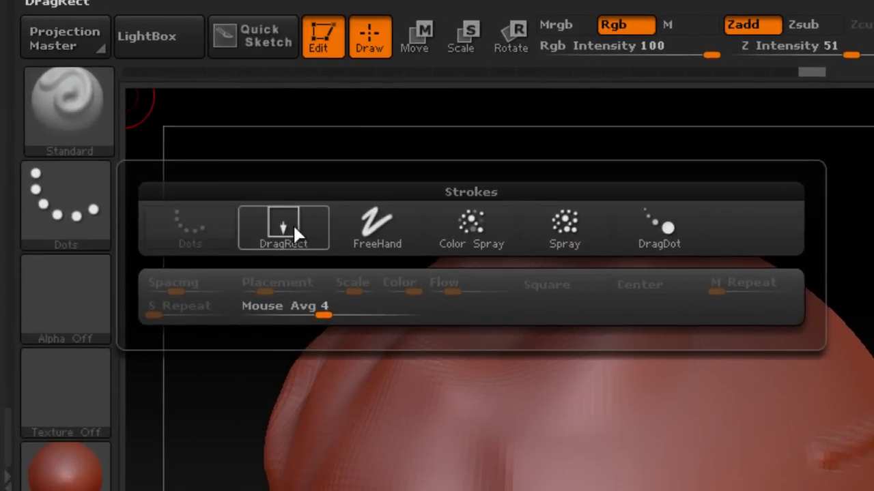
pyautogui.click(93, 201)
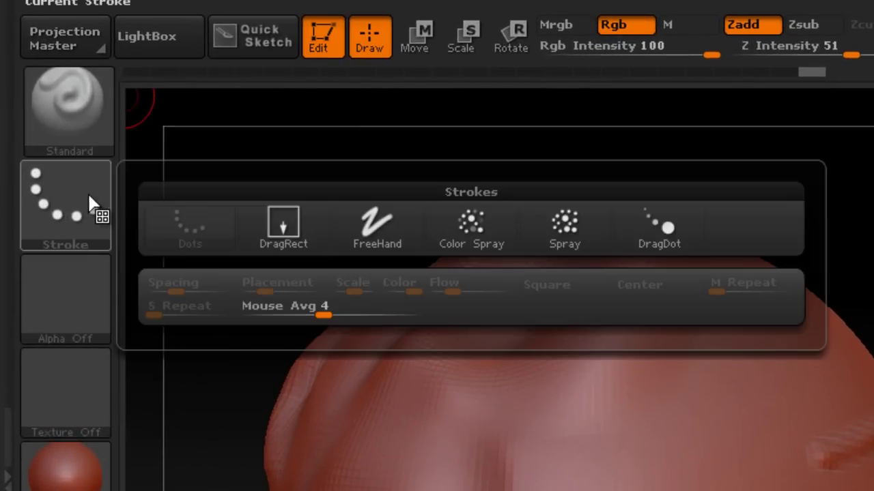
pyautogui.click(385, 242)
pyautogui.moveTo(734, 384); pyautogui.dragTo(601, 485)
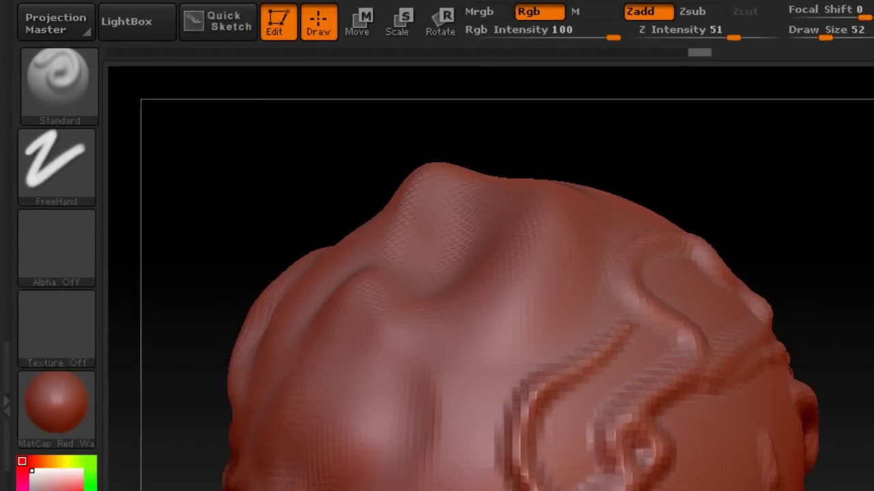
pyautogui.moveTo(410, 478)
pyautogui.mouseDown()
pyautogui.moveTo(512, 382)
pyautogui.moveTo(692, 445)
pyautogui.moveTo(750, 437)
pyautogui.mouseUp()
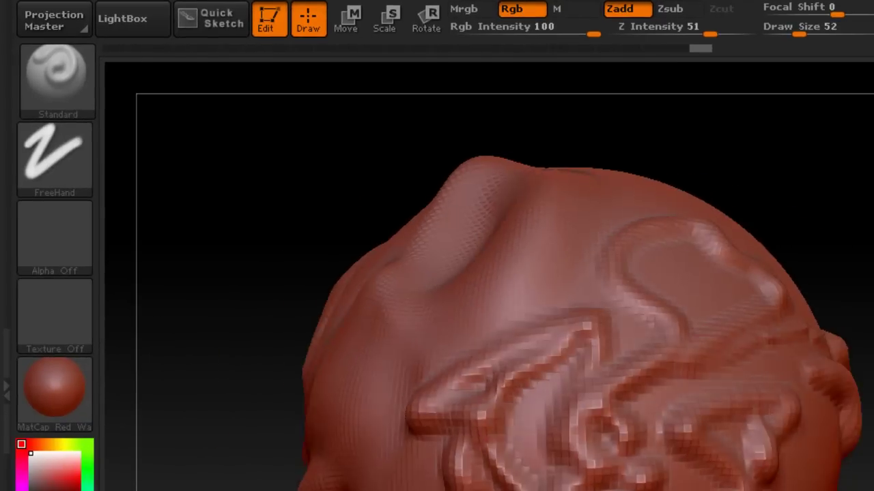
pyautogui.moveTo(205, 204); pyautogui.dragTo(289, 185)
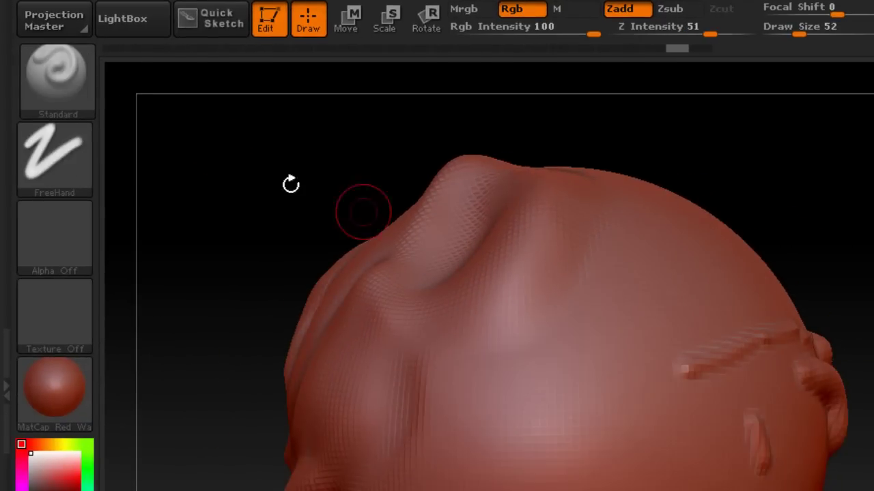
# - Try the Color Spray and Spray stroke types, undoing each trial stroke
pyautogui.click(61, 154)
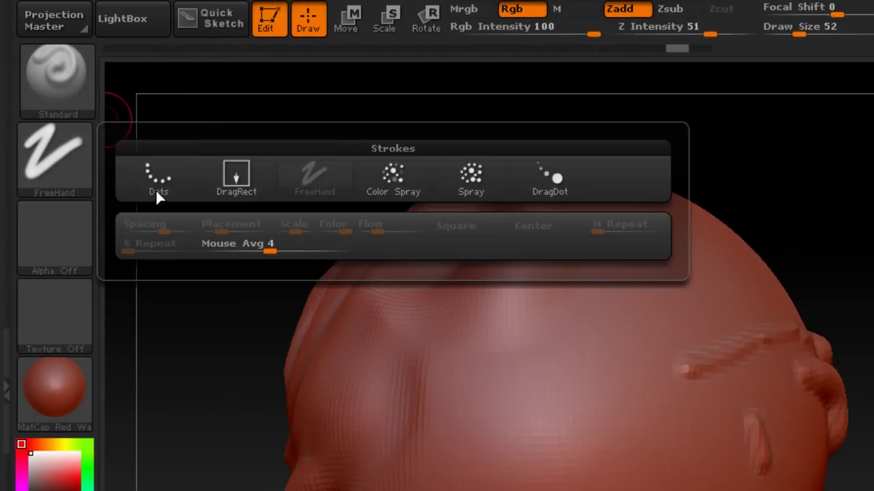
pyautogui.click(398, 178)
pyautogui.moveTo(587, 298)
pyautogui.mouseDown()
pyautogui.moveTo(560, 363)
pyautogui.moveTo(519, 416)
pyautogui.moveTo(611, 488)
pyautogui.moveTo(682, 443)
pyautogui.moveTo(723, 314)
pyautogui.moveTo(600, 233)
pyautogui.moveTo(463, 364)
pyautogui.moveTo(464, 486)
pyautogui.mouseUp()
pyautogui.hotkey('ctrl', 'z')
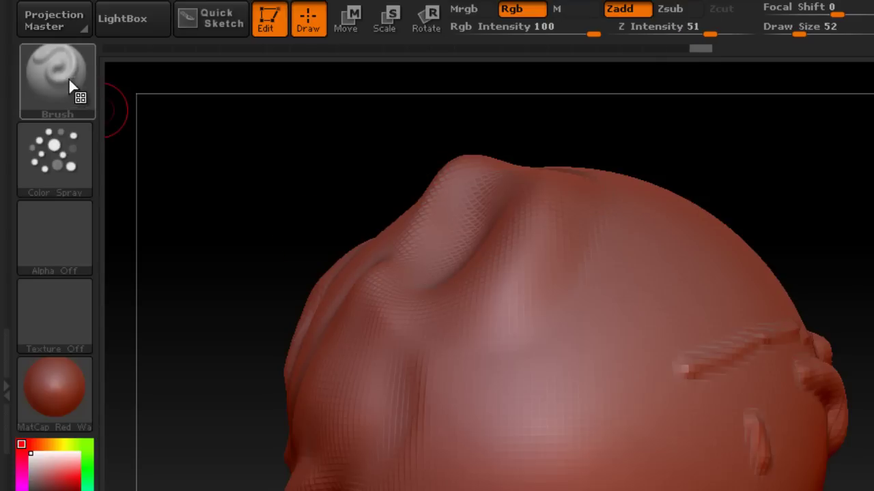
pyautogui.click(58, 149)
pyautogui.click(479, 167)
pyautogui.moveTo(696, 278)
pyautogui.mouseDown()
pyautogui.moveTo(587, 338)
pyautogui.moveTo(546, 478)
pyautogui.moveTo(629, 226)
pyautogui.mouseUp()
pyautogui.hotkey('ctrl', 'z')
# - Use the DragDot stroke to press several small round bumps into the sphere
pyautogui.click(59, 153)
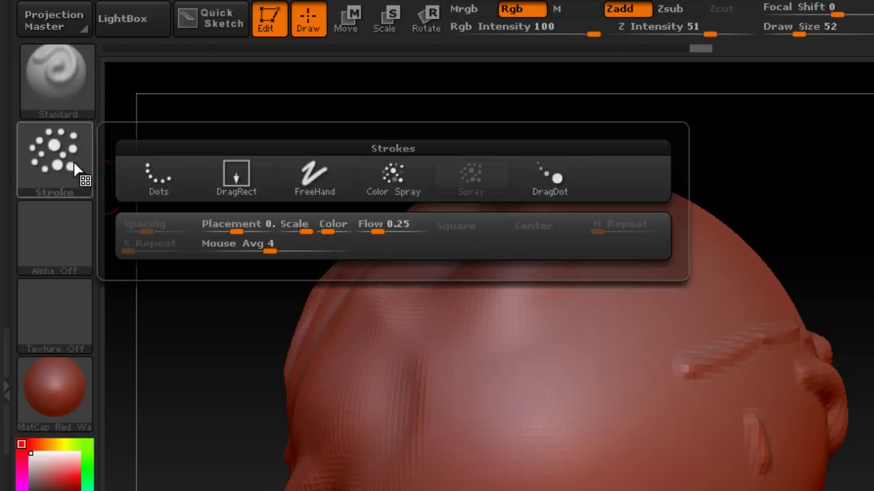
pyautogui.click(573, 191)
pyautogui.moveTo(657, 254); pyautogui.dragTo(572, 362)
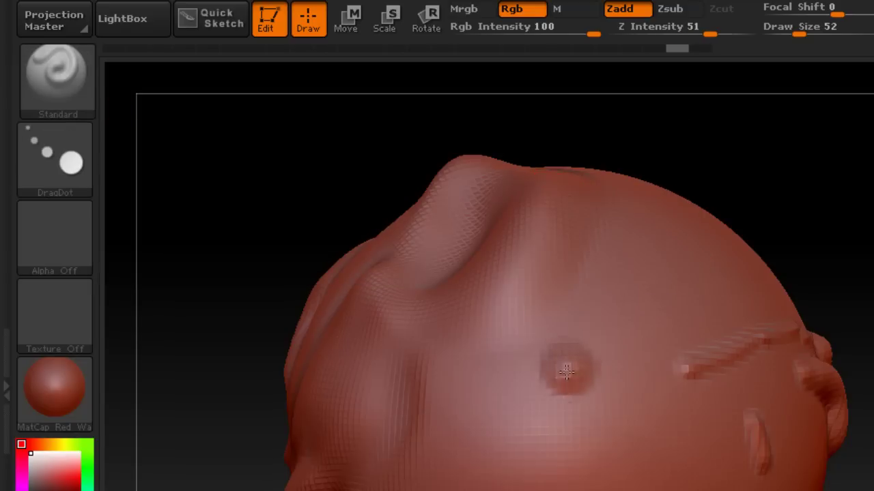
pyautogui.moveTo(819, 207); pyautogui.dragTo(797, 275)
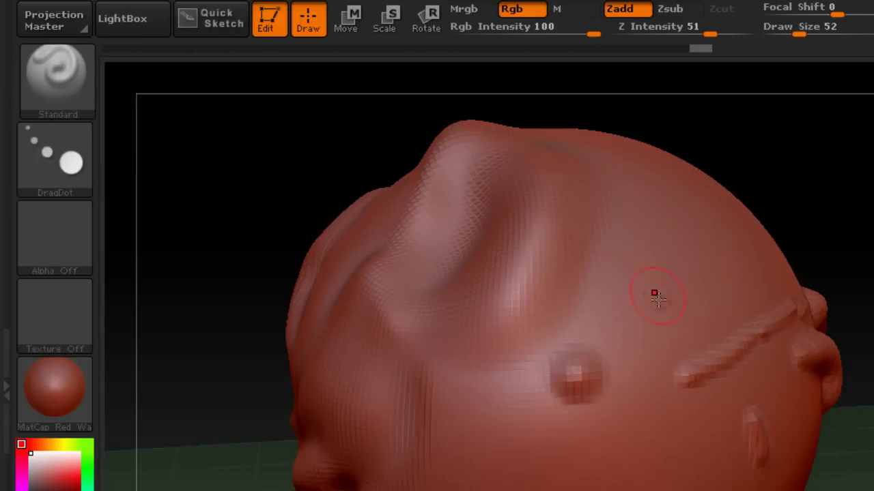
pyautogui.moveTo(710, 260); pyautogui.dragTo(656, 297)
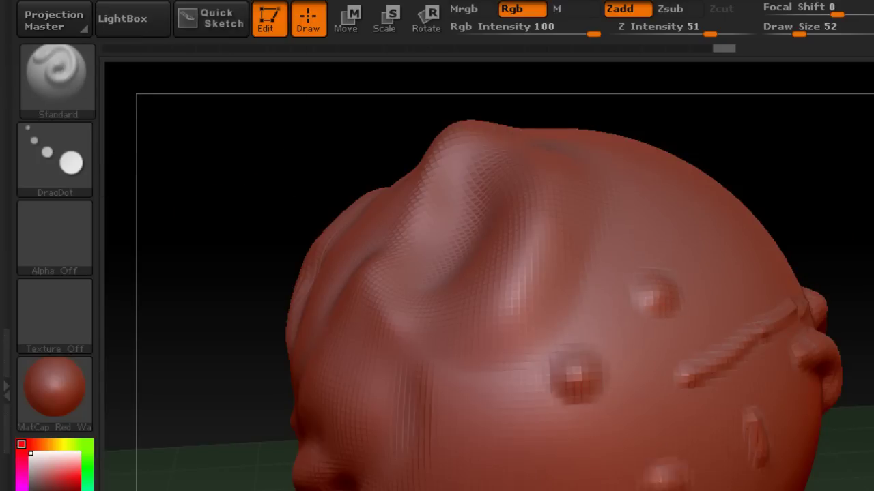
pyautogui.moveTo(550, 397); pyautogui.dragTo(486, 421)
pyautogui.moveTo(713, 301); pyautogui.dragTo(579, 437)
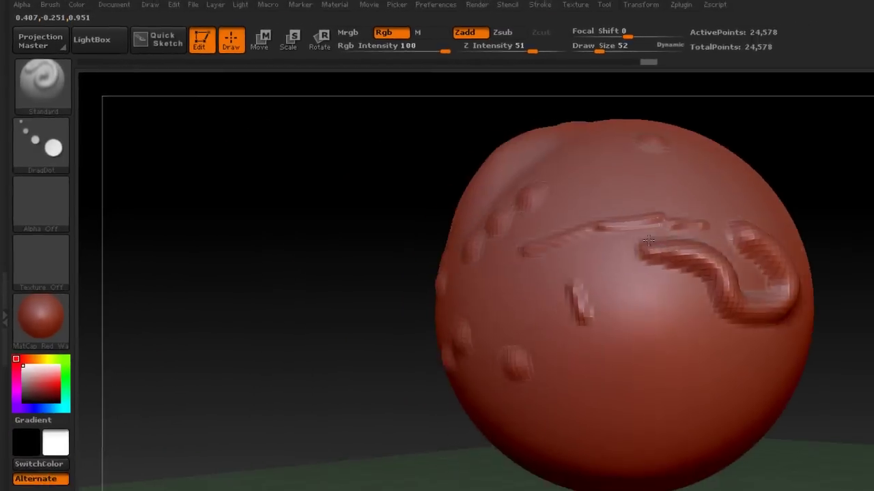
pyautogui.moveTo(307, 123); pyautogui.dragTo(244, 118)
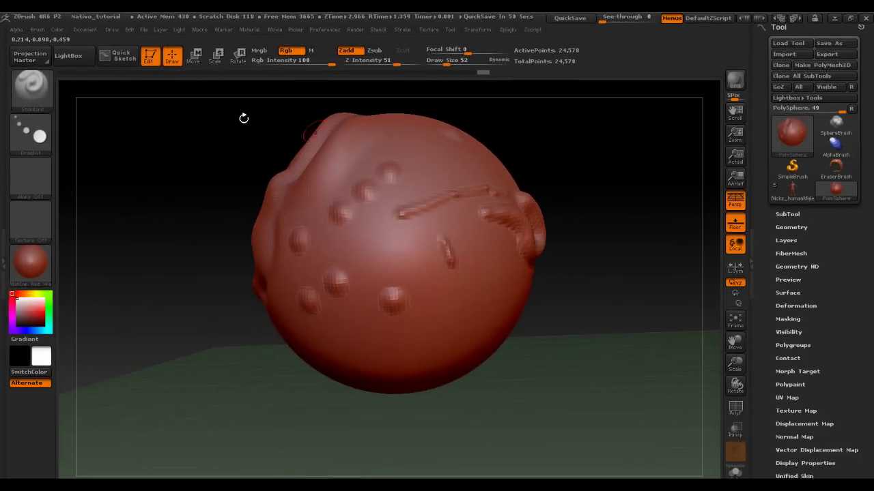
# - Select the Move brush and enlarge it to Draw Size 351
pyautogui.click(31, 86)
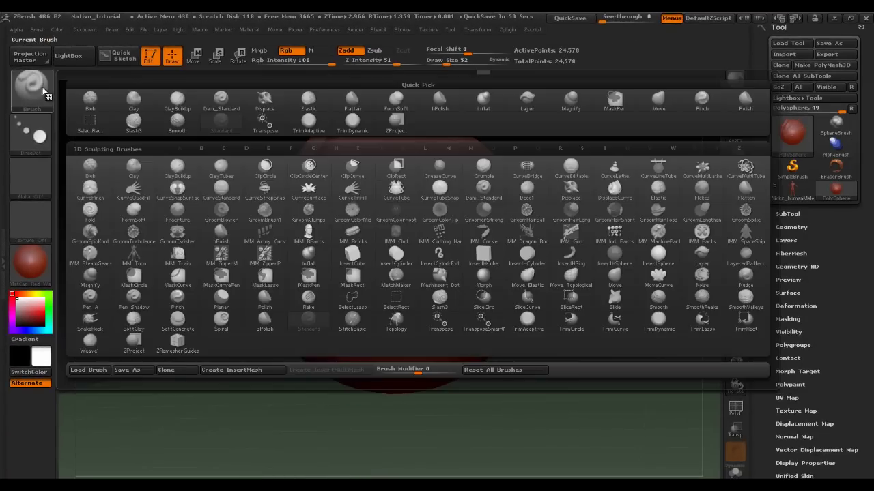
pyautogui.click(616, 278)
pyautogui.moveTo(589, 224); pyautogui.dragTo(653, 219)
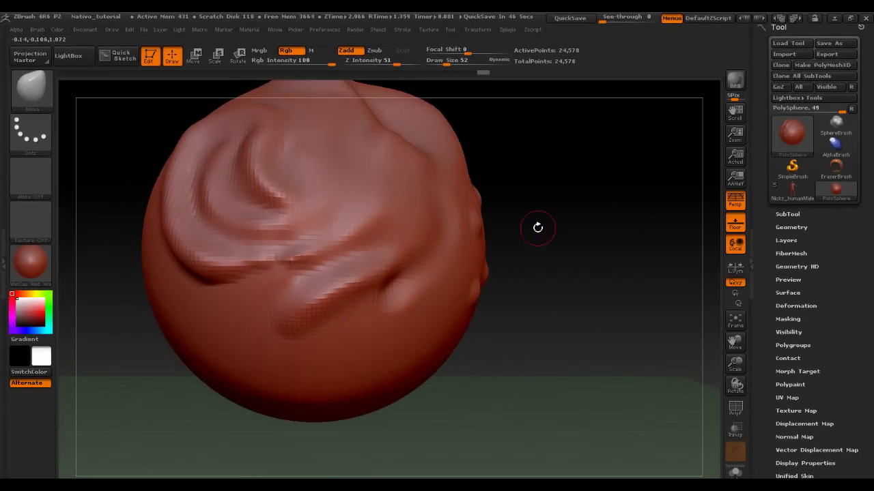
pyautogui.moveTo(539, 226)
pyautogui.mouseDown()
pyautogui.moveTo(478, 230)
pyautogui.moveTo(512, 239)
pyautogui.moveTo(495, 218)
pyautogui.mouseUp()
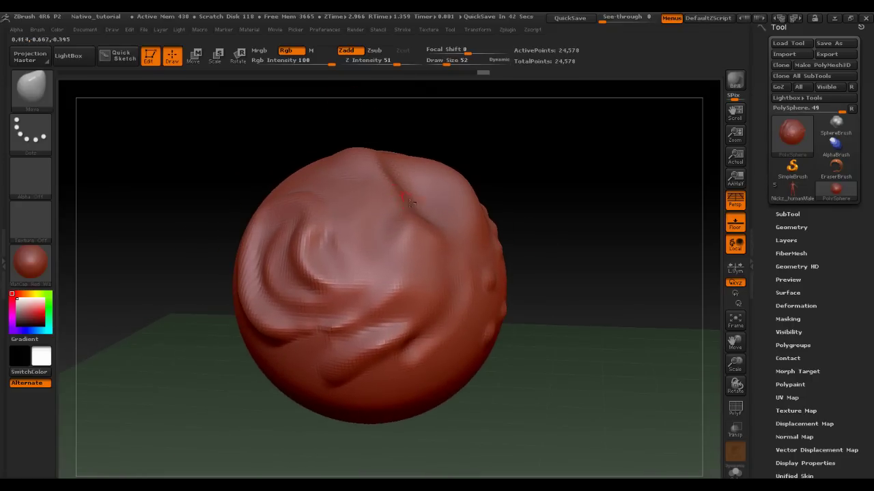
pyautogui.press('s')
pyautogui.moveTo(402, 202)
pyautogui.mouseDown()
pyautogui.moveTo(436, 199)
pyautogui.moveTo(561, 90)
pyautogui.moveTo(457, 198)
pyautogui.moveTo(574, 96)
pyautogui.mouseUp()
# - Test Move pulls on the top, lower left and right side, undoing each one
pyautogui.hotkey('ctrl', 'z')
pyautogui.moveTo(254, 146)
pyautogui.mouseDown()
pyautogui.moveTo(247, 152)
pyautogui.moveTo(185, 120)
pyautogui.mouseUp()
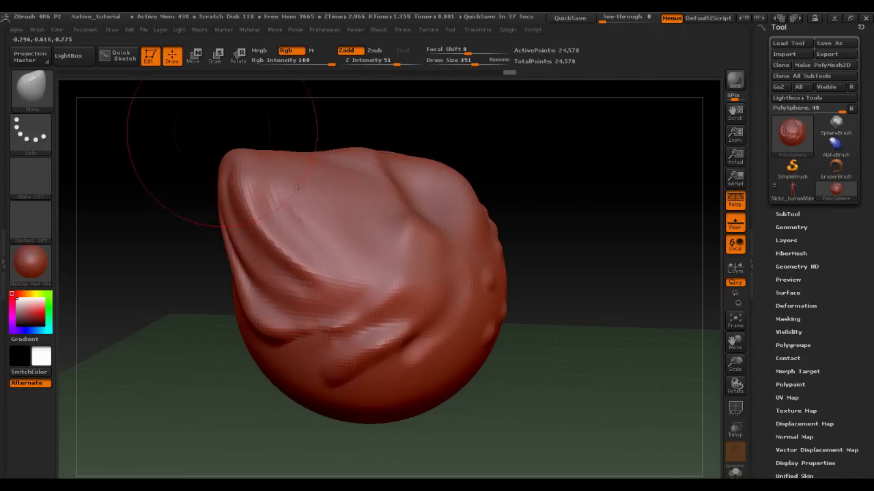
pyautogui.hotkey('ctrl', 'z')
pyautogui.moveTo(464, 313); pyautogui.dragTo(423, 331)
pyautogui.hotkey('ctrl', 'z')
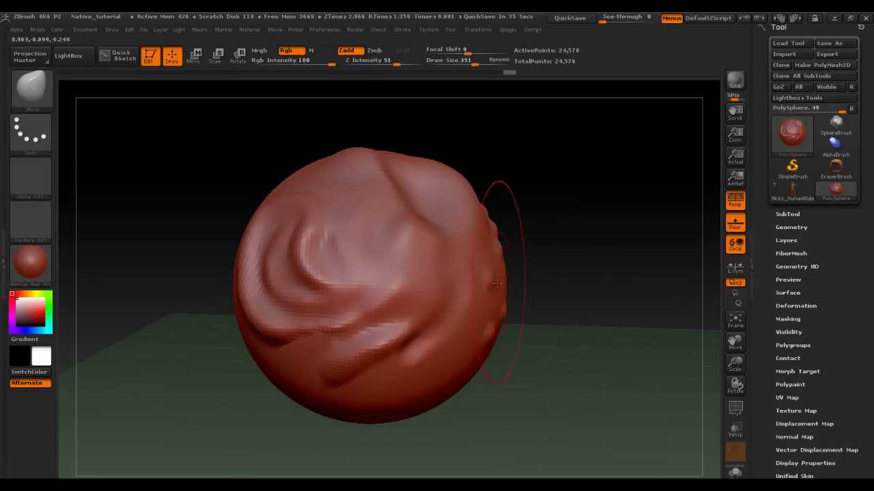
pyautogui.moveTo(512, 273); pyautogui.dragTo(701, 256)
pyautogui.hotkey('ctrl', 'z')
pyautogui.moveTo(477, 263); pyautogui.dragTo(585, 263)
pyautogui.hotkey('ctrl', 'z')
# - Try and undo left-side and top pulls, then dent and reshape the right side
pyautogui.moveTo(273, 300)
pyautogui.mouseDown()
pyautogui.moveTo(133, 318)
pyautogui.moveTo(195, 328)
pyautogui.mouseUp()
pyautogui.hotkey('ctrl', 'z')
pyautogui.moveTo(366, 259); pyautogui.dragTo(293, 137)
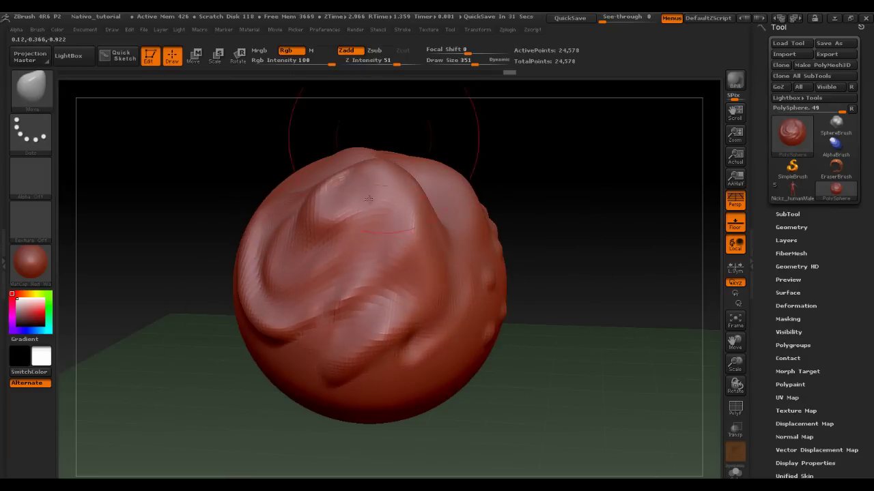
pyautogui.hotkey('ctrl', 'z')
pyautogui.moveTo(548, 179); pyautogui.dragTo(476, 265)
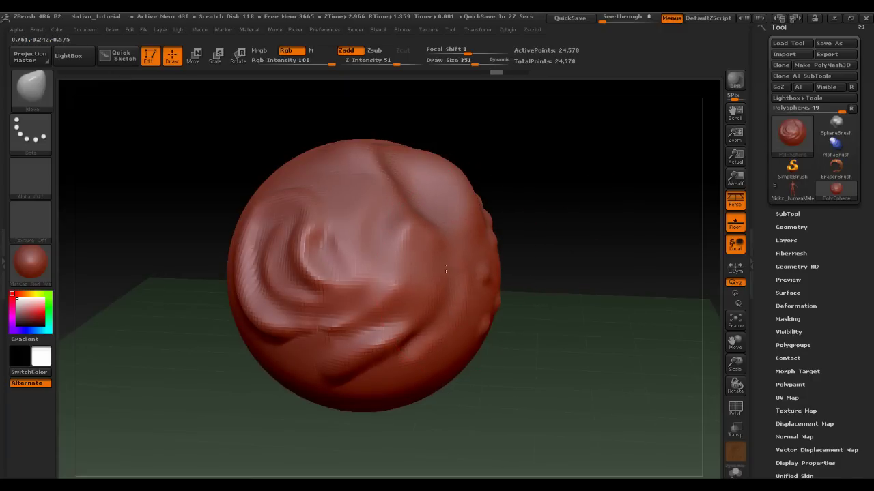
pyautogui.moveTo(445, 270)
pyautogui.mouseDown()
pyautogui.moveTo(436, 242)
pyautogui.moveTo(383, 232)
pyautogui.moveTo(372, 178)
pyautogui.mouseUp()
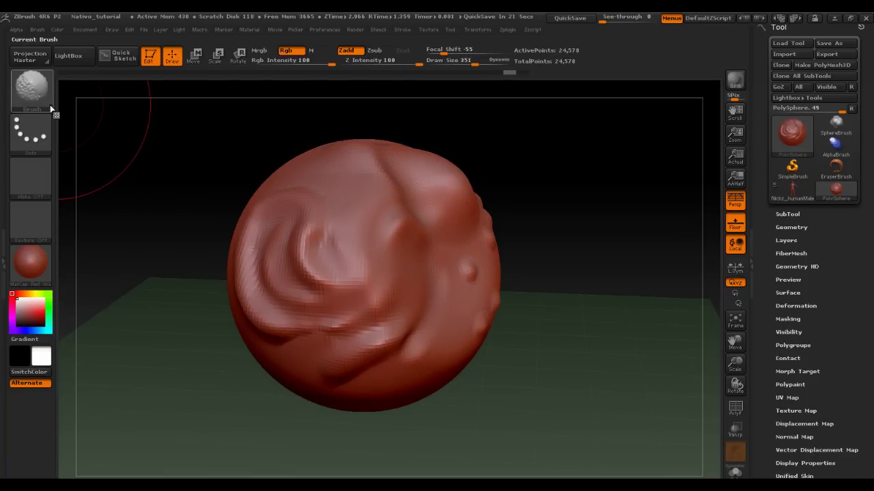
# - Smooth away the front-left swirl, then pull the upper and lower right into soft bulges with Move
pyautogui.keyDown('shift'); pyautogui.moveTo(314, 244); pyautogui.dragTo(331, 320); pyautogui.keyUp('shift')
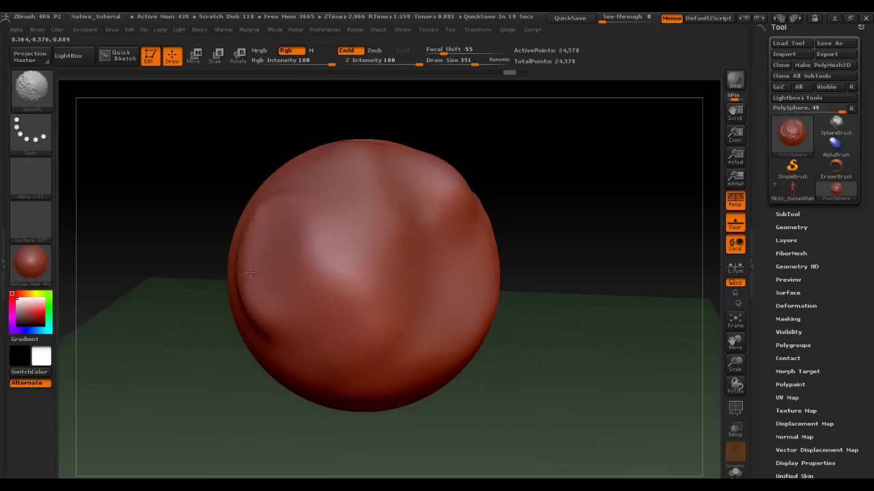
pyautogui.moveTo(446, 233)
pyautogui.mouseDown()
pyautogui.moveTo(505, 181)
pyautogui.moveTo(449, 186)
pyautogui.mouseUp()
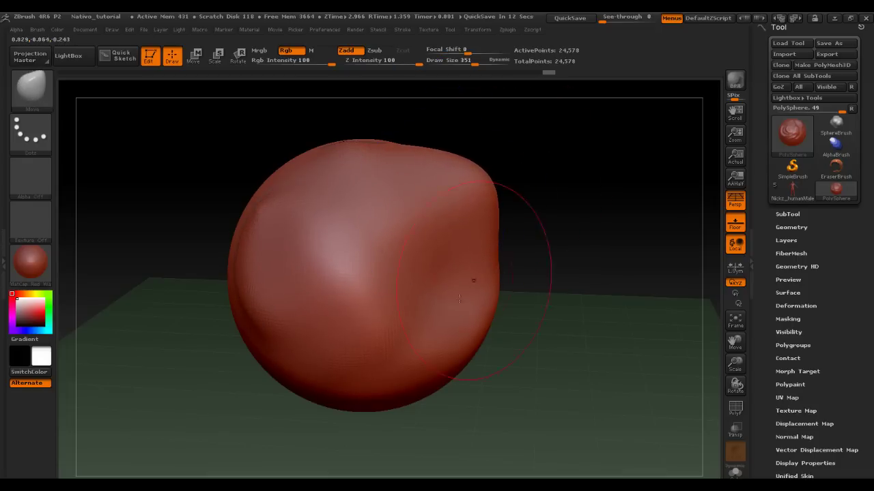
pyautogui.moveTo(439, 216)
pyautogui.mouseDown()
pyautogui.moveTo(442, 348)
pyautogui.moveTo(601, 190)
pyautogui.mouseUp()
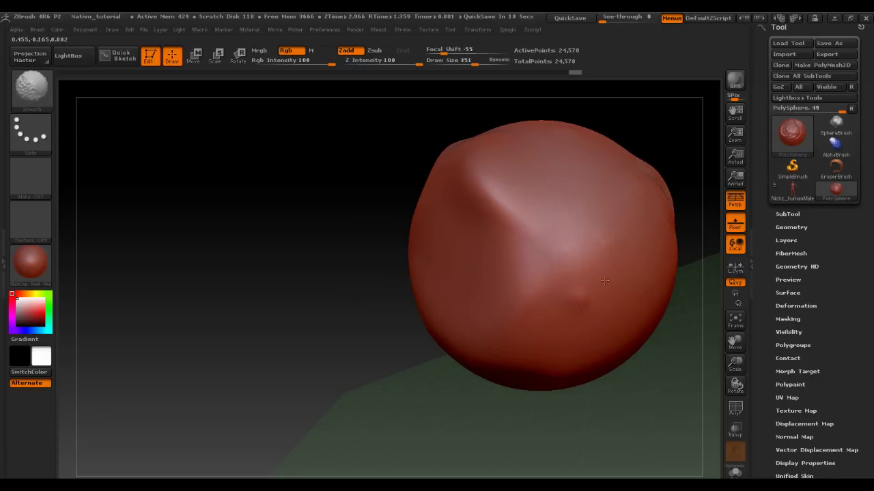
pyautogui.moveTo(269, 308)
pyautogui.mouseDown()
pyautogui.moveTo(397, 258)
pyautogui.moveTo(353, 273)
pyautogui.mouseUp()
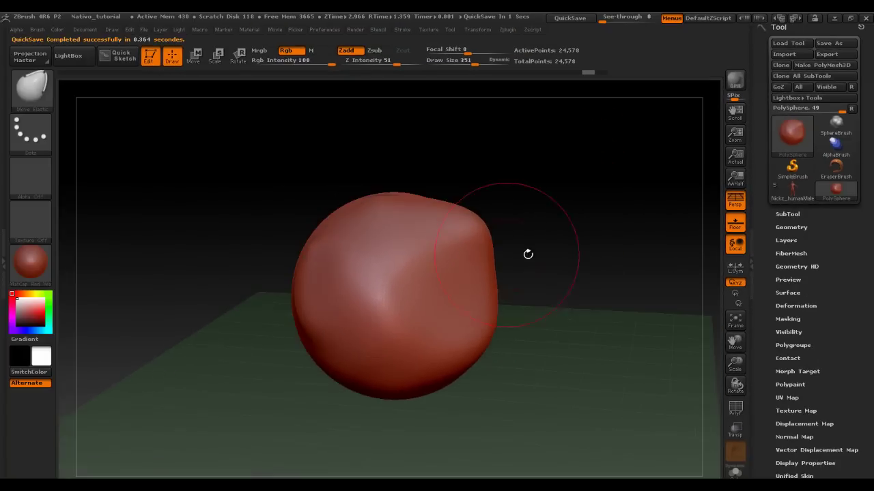
# - Drag the upper right and left sides outward with Move Elastic into two long pointed horns
pyautogui.moveTo(511, 242)
pyautogui.mouseDown()
pyautogui.moveTo(584, 170)
pyautogui.moveTo(510, 211)
pyautogui.moveTo(649, 123)
pyautogui.mouseUp()
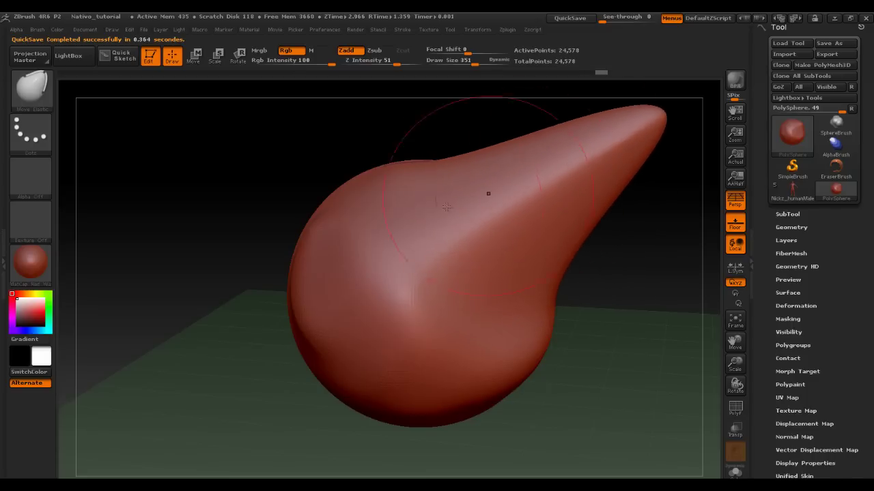
pyautogui.moveTo(323, 222); pyautogui.dragTo(210, 193)
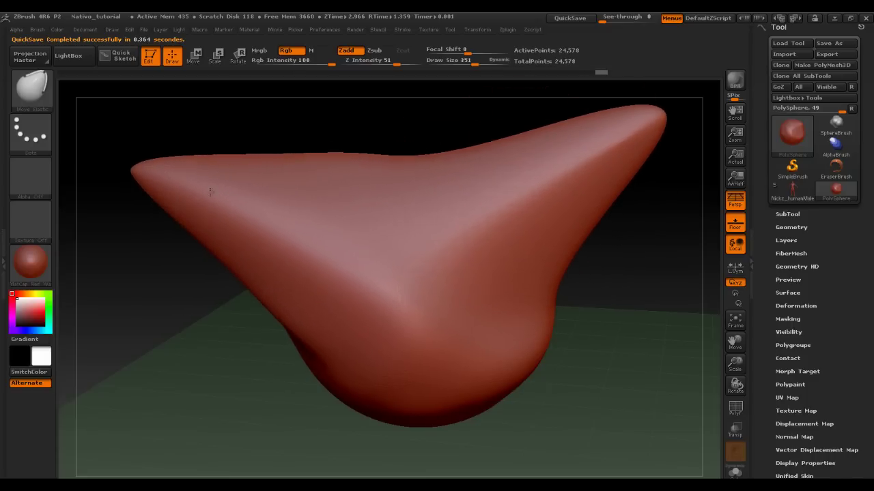
# - Undo the two horn stretches with Ctrl+Z and bring up the brush palette
pyautogui.hotkey('ctrl', 'z')
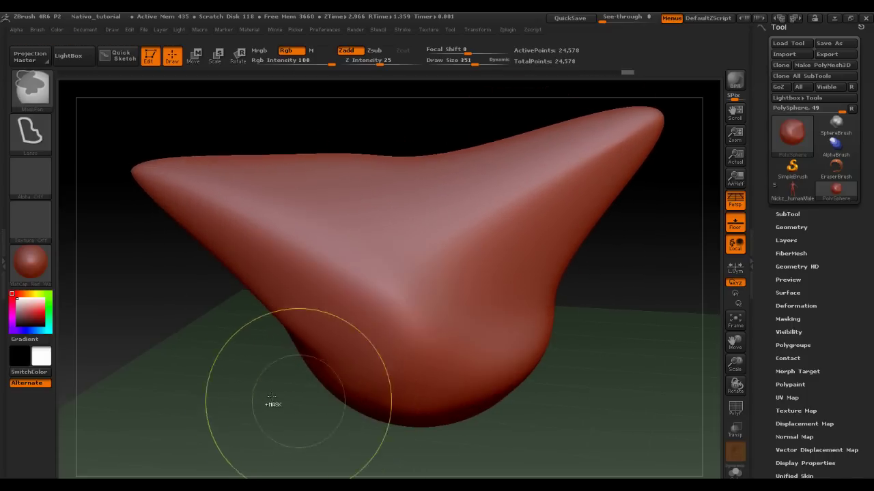
pyautogui.hotkey('ctrl', 'z')
pyautogui.hotkey('ctrl', 'z')
pyautogui.click(38, 97)
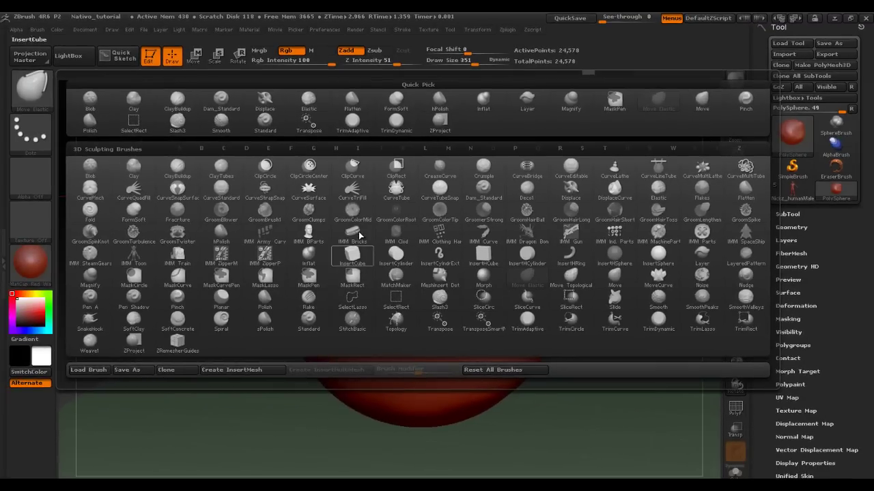
# - Press a Fold brush crease into the centre of the sphere
pyautogui.click(93, 214)
pyautogui.moveTo(441, 232); pyautogui.dragTo(399, 311)
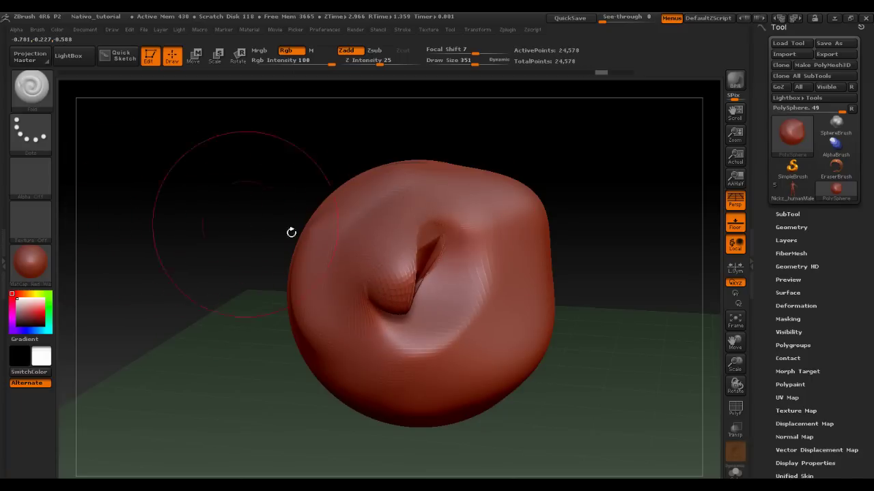
pyautogui.moveTo(236, 297); pyautogui.dragTo(267, 301)
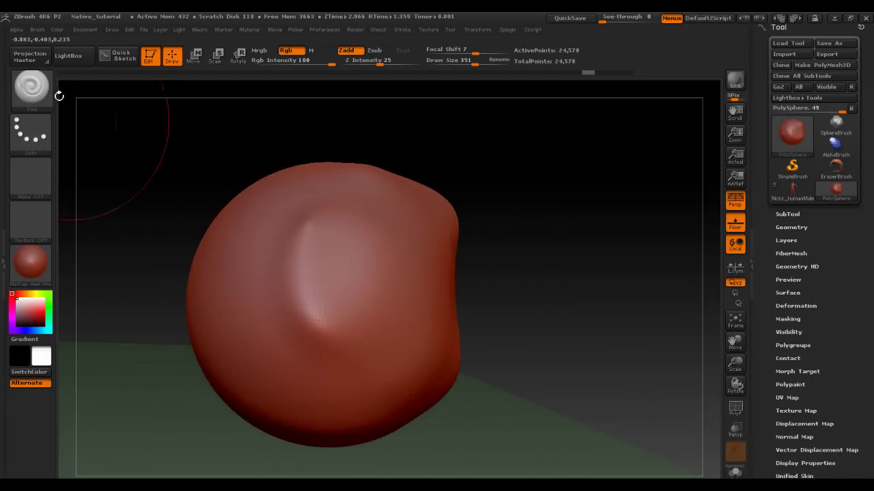
# - Switch to Slash3 and carve two curving grooves, including one across the lower right
pyautogui.click(37, 89)
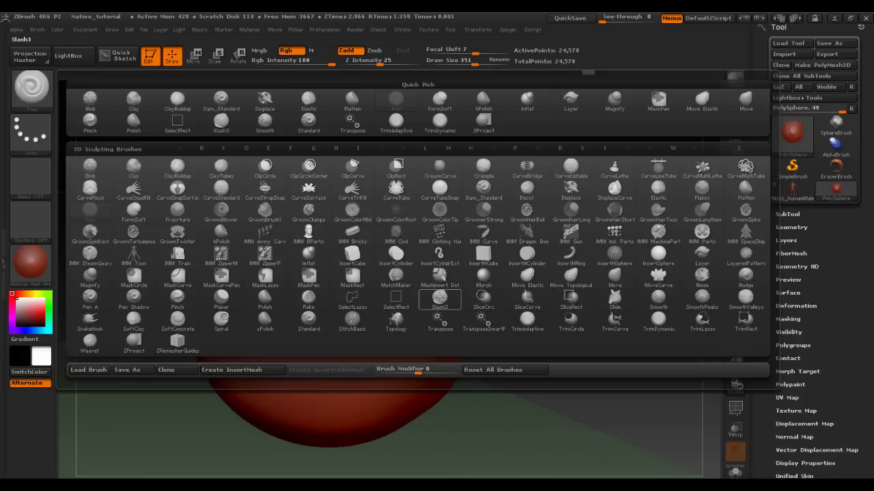
pyautogui.click(440, 298)
pyautogui.moveTo(372, 249)
pyautogui.mouseDown()
pyautogui.moveTo(410, 188)
pyautogui.moveTo(533, 204)
pyautogui.mouseUp()
pyautogui.moveTo(478, 232); pyautogui.dragTo(410, 396)
pyautogui.moveTo(560, 177)
pyautogui.mouseDown()
pyautogui.moveTo(680, 221)
pyautogui.moveTo(518, 288)
pyautogui.moveTo(396, 273)
pyautogui.mouseUp()
# - Smooth the upper-middle surface and the lower and right grooves
pyautogui.keyDown('shift'); pyautogui.moveTo(393, 226); pyautogui.dragTo(399, 307); pyautogui.keyUp('shift')
pyautogui.moveTo(410, 177)
pyautogui.keyDown('shift'); pyautogui.mouseDown()
pyautogui.moveTo(357, 319)
pyautogui.moveTo(307, 344)
pyautogui.mouseUp(); pyautogui.keyUp('shift')
pyautogui.keyDown('shift'); pyautogui.moveTo(443, 280); pyautogui.dragTo(402, 372); pyautogui.keyUp('shift')
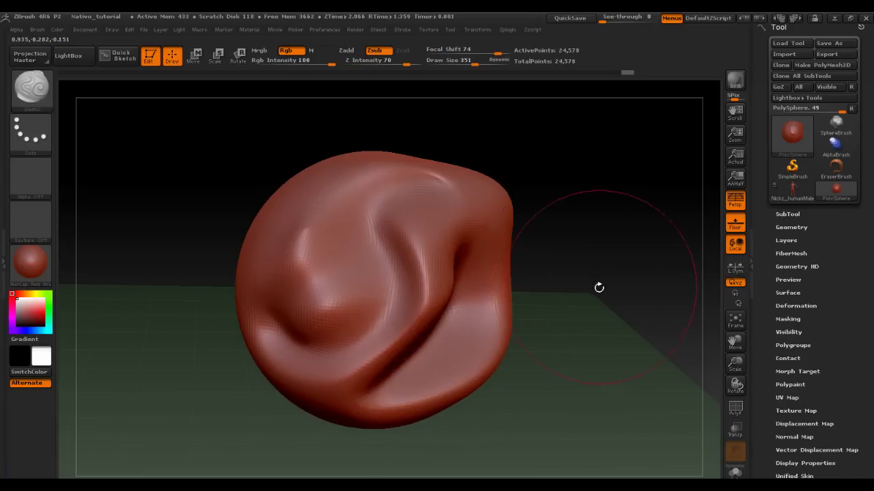
pyautogui.moveTo(599, 287); pyautogui.dragTo(516, 289)
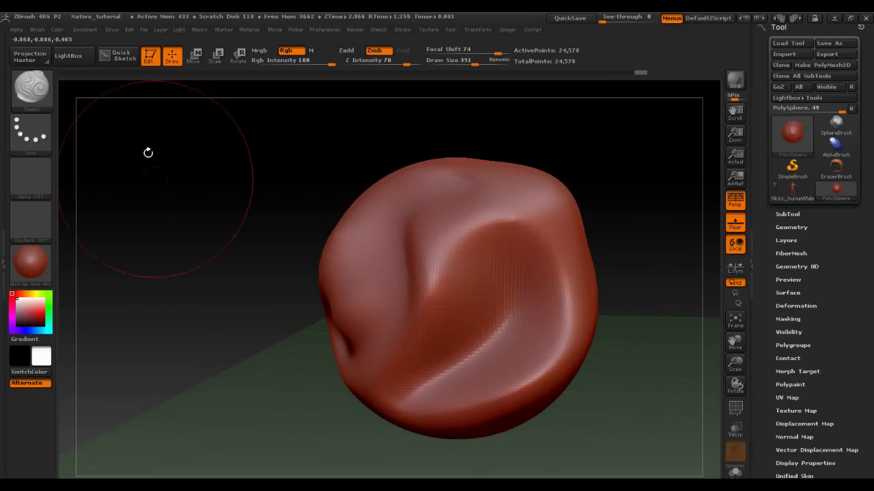
pyautogui.click(31, 87)
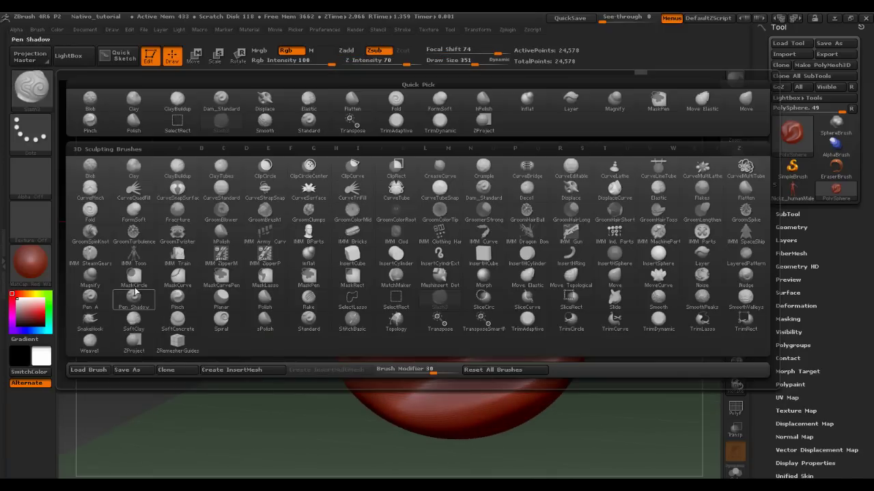
# - Pick Inflat and puff the centre and upper left into soft lobes, then inspect from several angles
pyautogui.click(316, 261)
pyautogui.moveTo(477, 245); pyautogui.dragTo(436, 328)
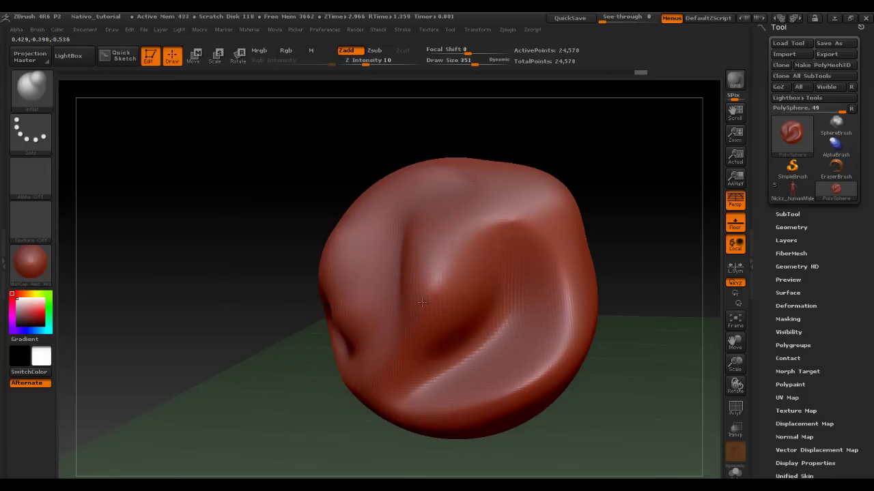
pyautogui.moveTo(235, 274)
pyautogui.mouseDown()
pyautogui.moveTo(317, 269)
pyautogui.moveTo(314, 226)
pyautogui.mouseUp()
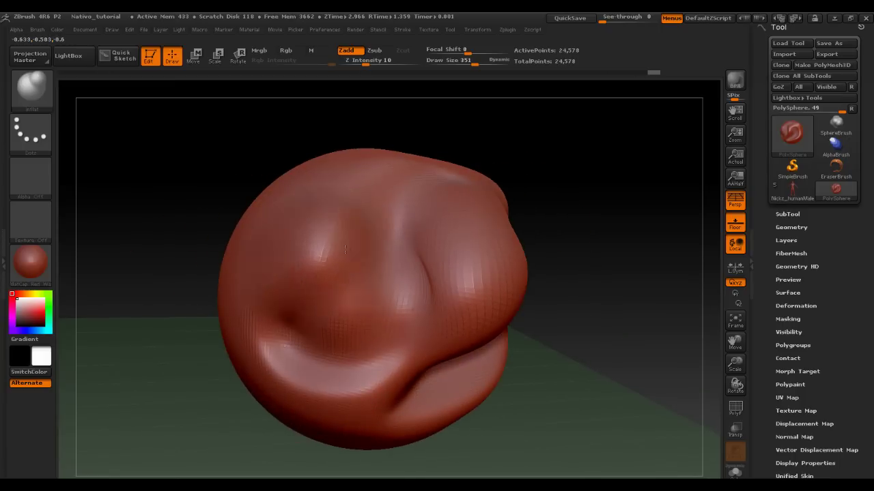
pyautogui.moveTo(550, 256)
pyautogui.mouseDown()
pyautogui.moveTo(416, 287)
pyautogui.moveTo(493, 219)
pyautogui.moveTo(492, 293)
pyautogui.mouseUp()
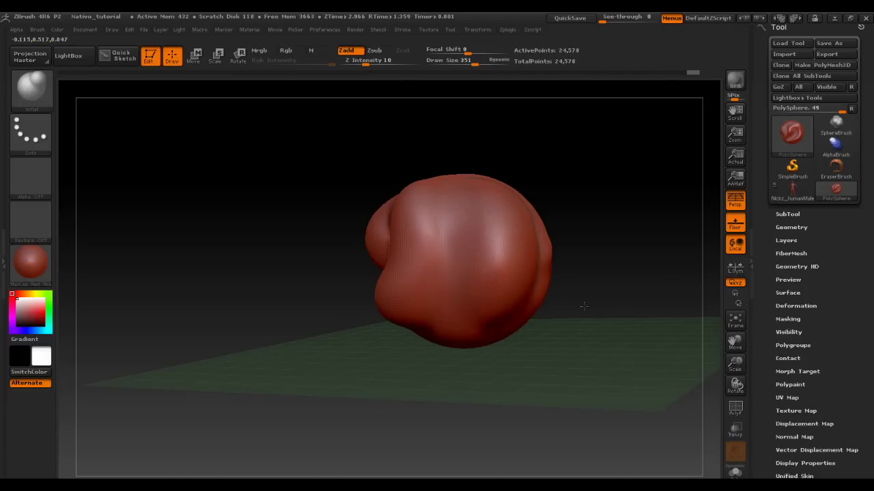
pyautogui.moveTo(589, 253)
pyautogui.mouseDown()
pyautogui.moveTo(526, 280)
pyautogui.moveTo(601, 302)
pyautogui.moveTo(539, 281)
pyautogui.moveTo(409, 315)
pyautogui.mouseUp()
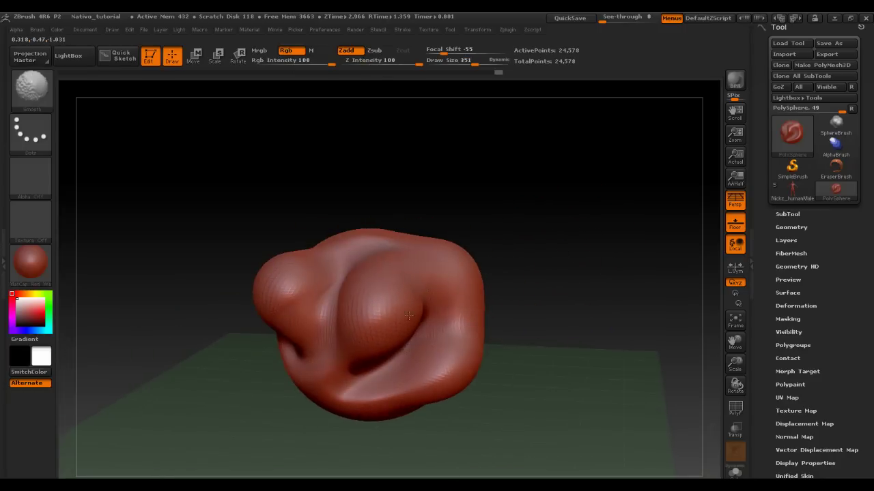
pyautogui.moveTo(360, 209)
pyautogui.mouseDown()
pyautogui.moveTo(370, 195)
pyautogui.moveTo(567, 195)
pyautogui.moveTo(548, 200)
pyautogui.mouseUp()
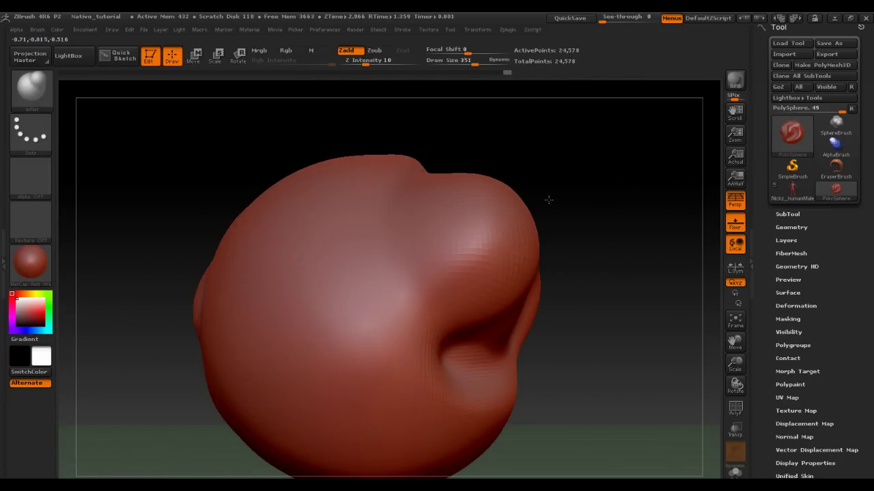
pyautogui.click(32, 87)
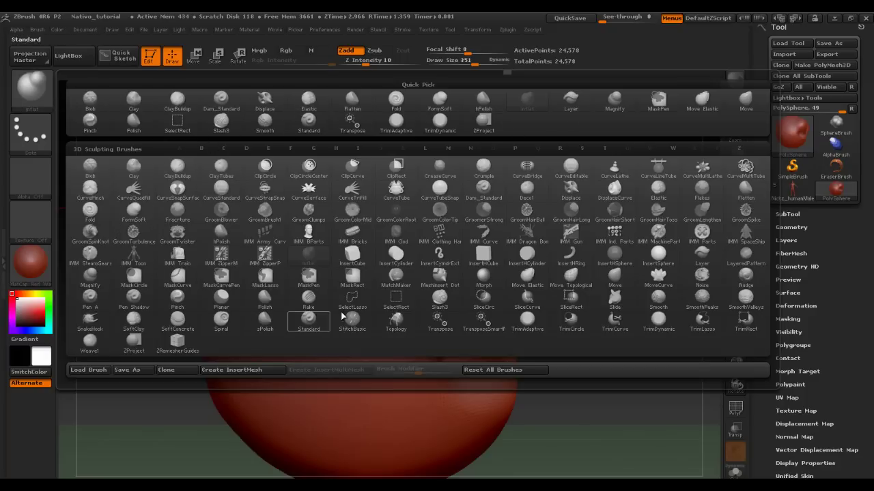
# - Filter the brush palette by letter and select the Standard brush
pyautogui.click(449, 149)
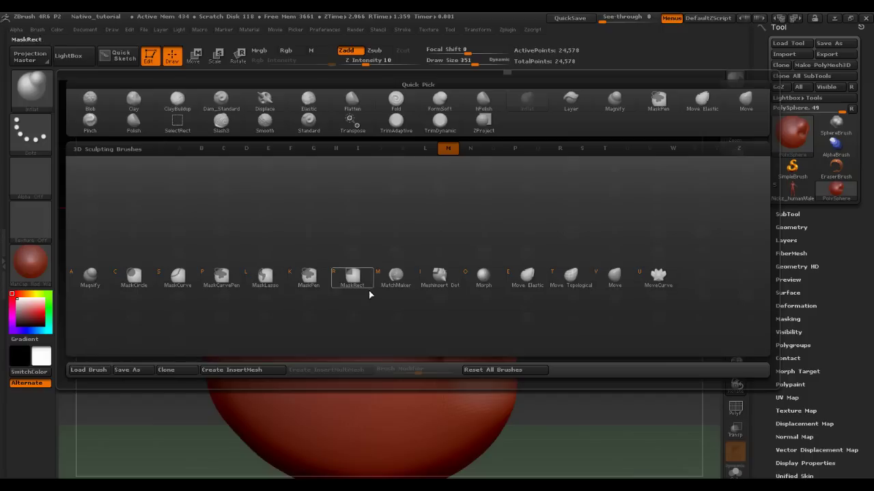
pyautogui.click(448, 149)
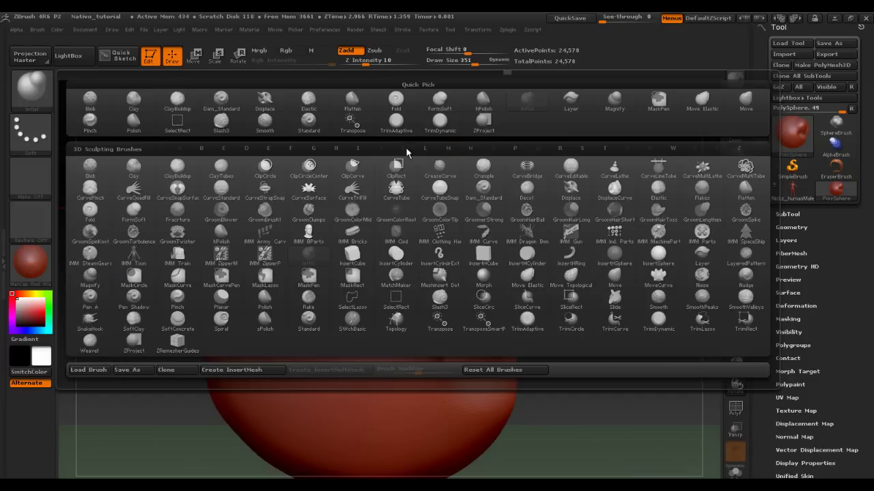
pyautogui.click(581, 149)
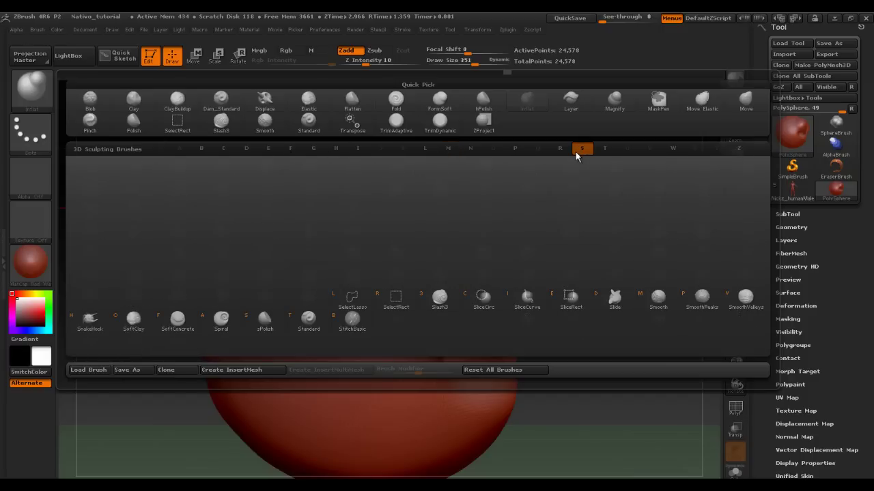
pyautogui.click(307, 321)
# - Reduce the Standard brush's Draw Size to 49
pyautogui.press('s')
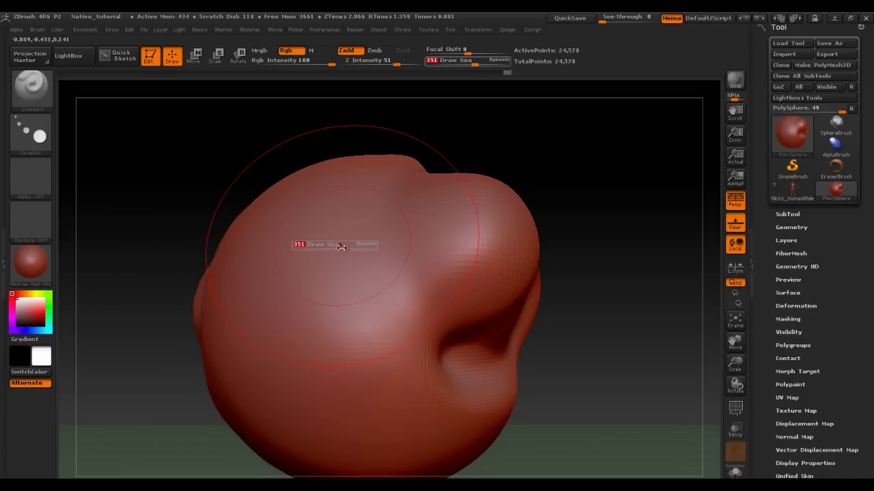
pyautogui.moveTo(342, 246); pyautogui.dragTo(307, 247)
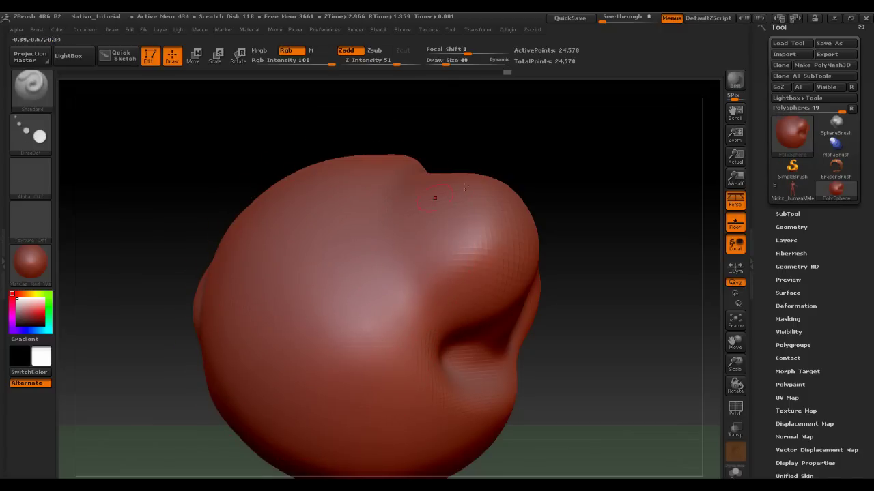
pyautogui.moveTo(534, 180)
pyautogui.mouseDown()
pyautogui.moveTo(551, 150)
pyautogui.moveTo(539, 164)
pyautogui.mouseUp()
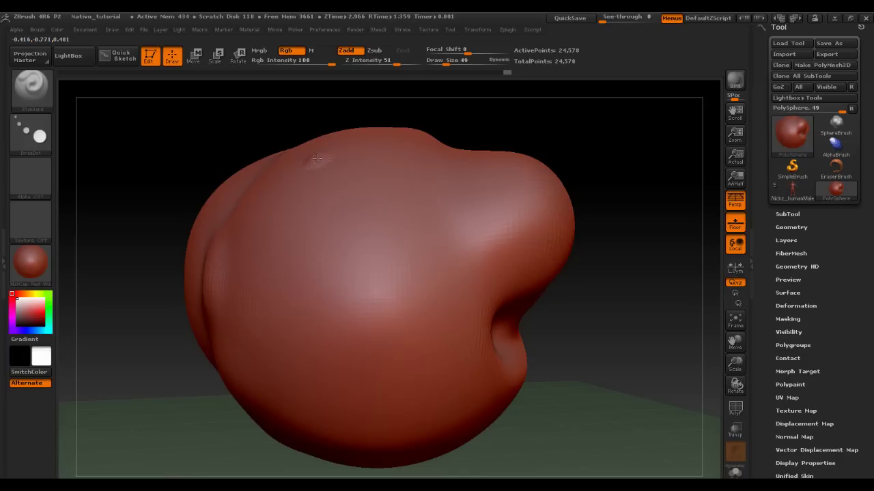
# - Set the stroke type to FreeHand, then undo a trial looping stroke on the head
pyautogui.click(39, 136)
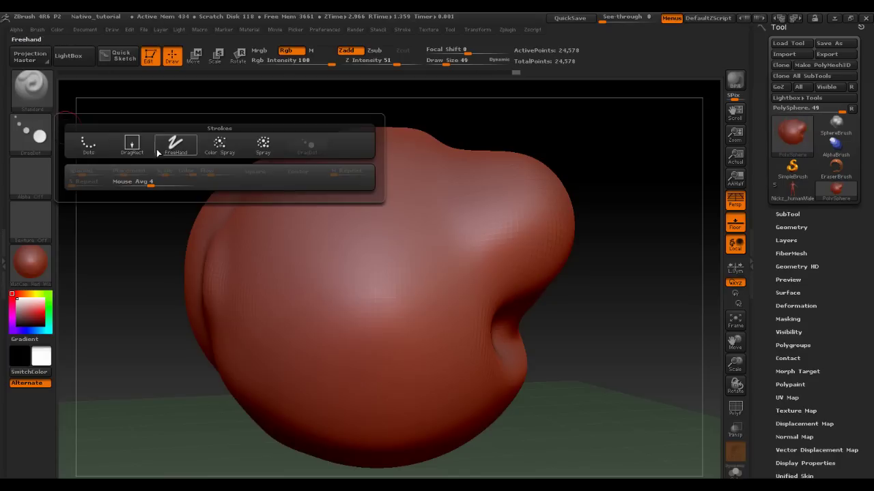
pyautogui.click(166, 147)
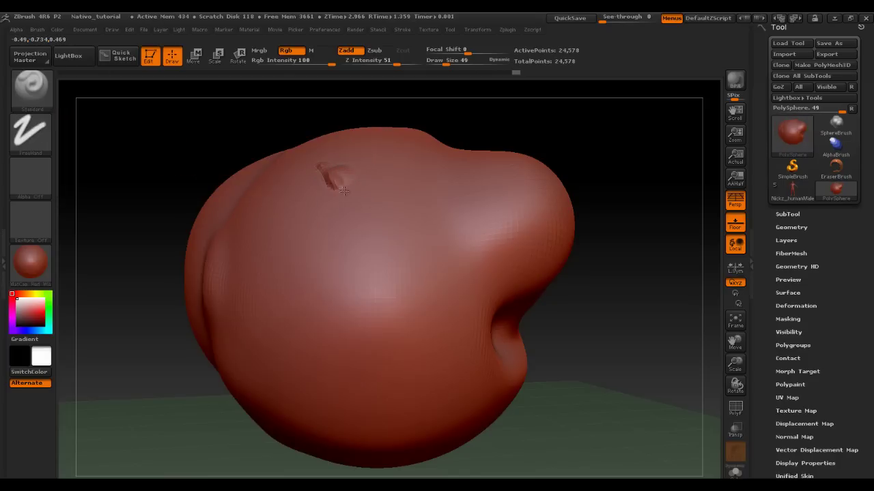
pyautogui.moveTo(388, 235)
pyautogui.mouseDown()
pyautogui.moveTo(358, 283)
pyautogui.moveTo(298, 331)
pyautogui.moveTo(375, 365)
pyautogui.moveTo(429, 244)
pyautogui.moveTo(443, 183)
pyautogui.mouseUp()
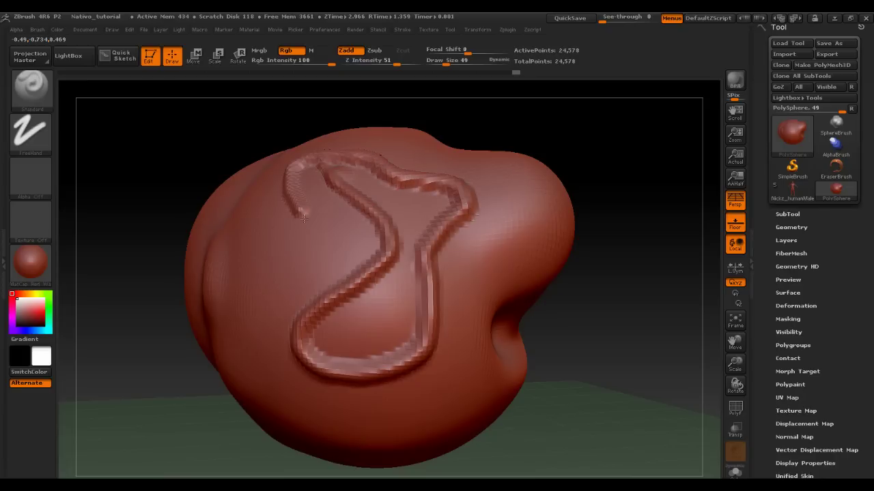
pyautogui.hotkey('ctrl', 'z')
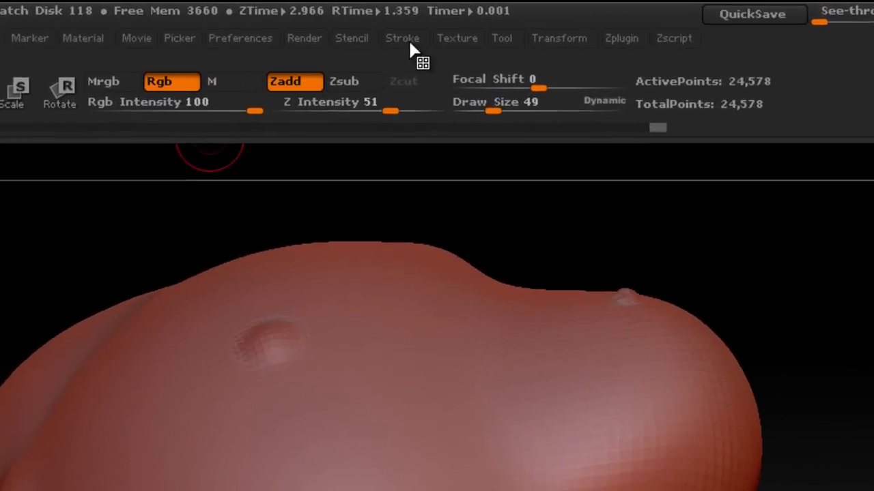
# - Enable LazyMouse in the Stroke settings with LazyStep set to 0
pyautogui.click(410, 42)
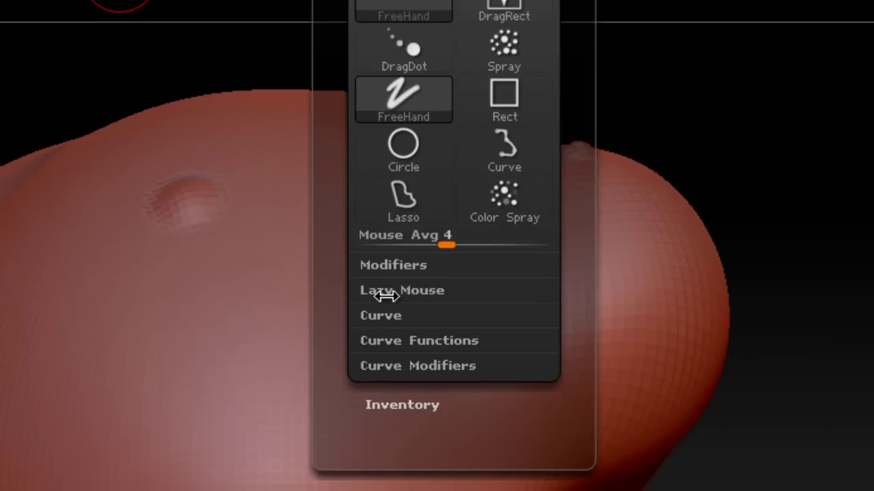
pyautogui.click(397, 291)
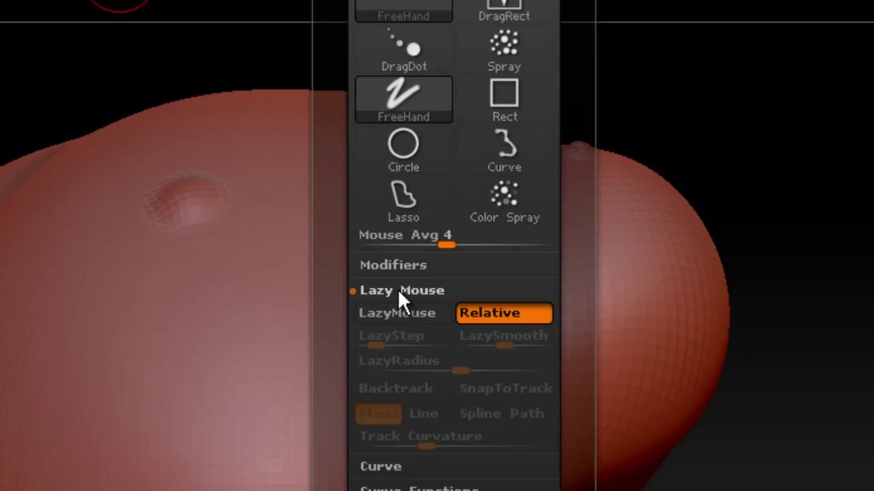
pyautogui.click(389, 313)
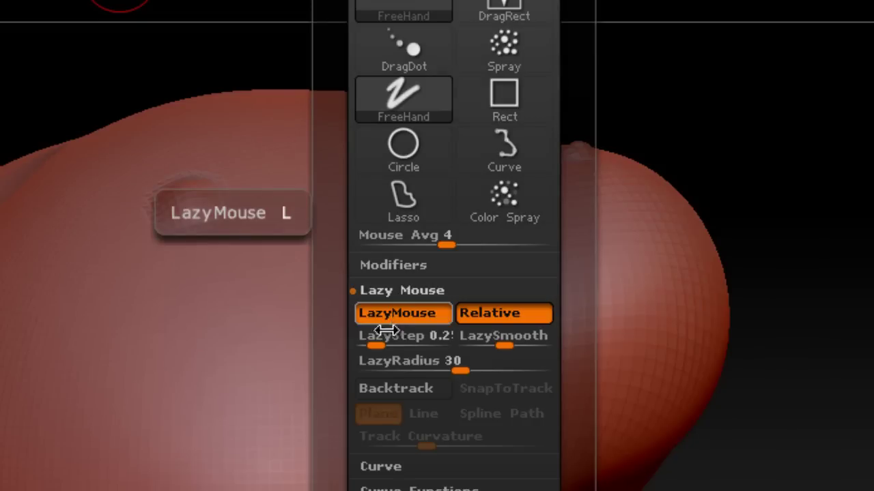
pyautogui.moveTo(370, 339); pyautogui.dragTo(375, 343)
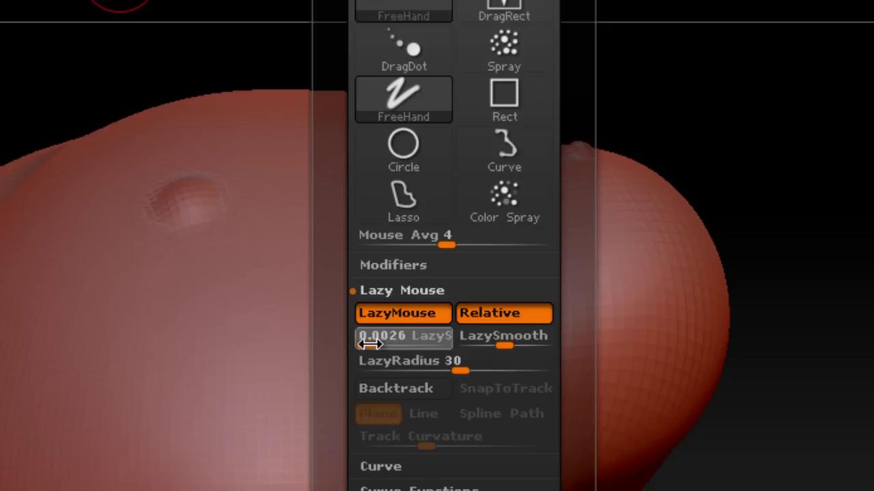
pyautogui.moveTo(369, 343)
pyautogui.mouseDown()
pyautogui.moveTo(516, 347)
pyautogui.moveTo(508, 346)
pyautogui.mouseUp()
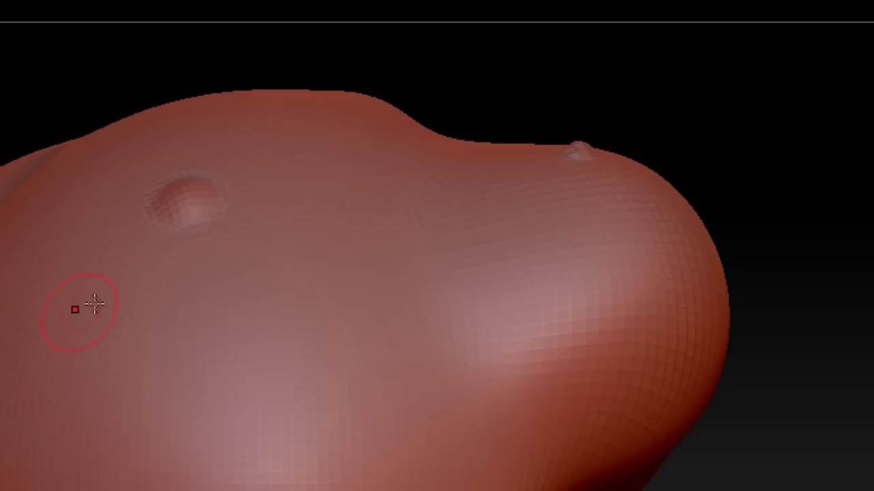
# - Draw a smooth diagonal raised line and extend it into a J-curve down the left side
pyautogui.moveTo(92, 301); pyautogui.dragTo(268, 398)
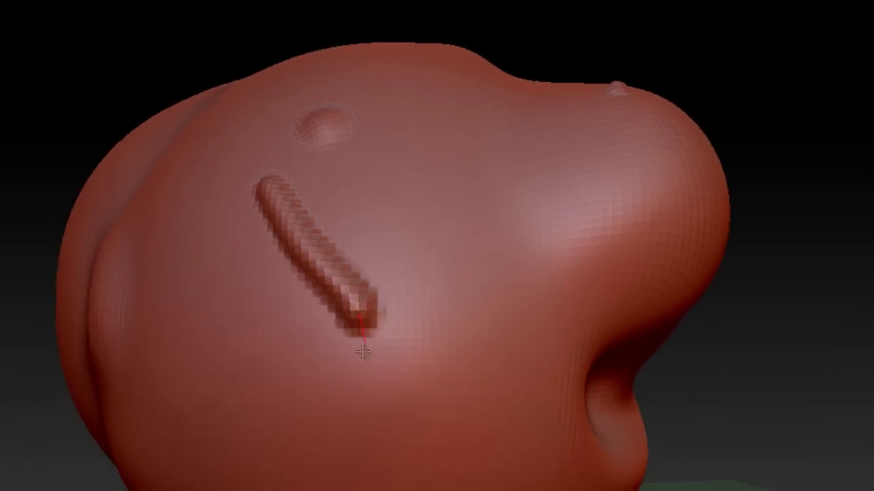
pyautogui.moveTo(427, 263)
pyautogui.mouseDown()
pyautogui.moveTo(297, 281)
pyautogui.moveTo(299, 193)
pyautogui.mouseUp()
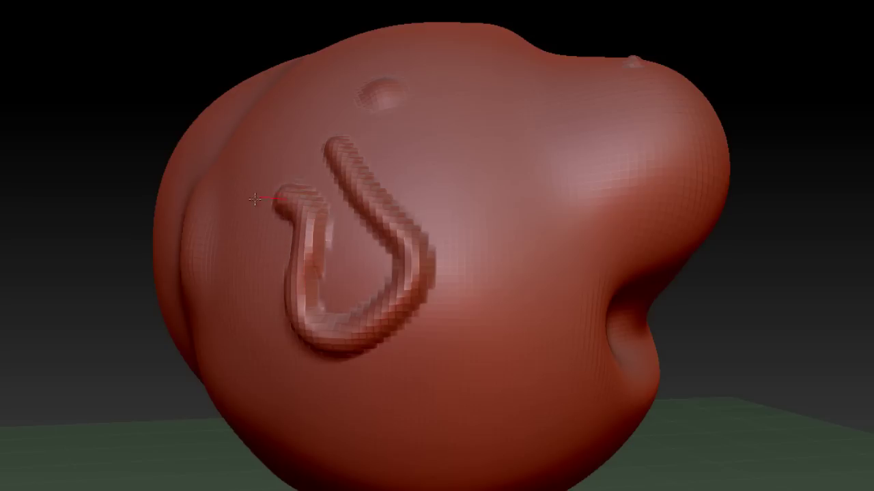
pyautogui.moveTo(234, 227)
pyautogui.mouseDown()
pyautogui.moveTo(250, 343)
pyautogui.moveTo(307, 386)
pyautogui.moveTo(350, 394)
pyautogui.moveTo(420, 370)
pyautogui.moveTo(447, 345)
pyautogui.moveTo(474, 293)
pyautogui.moveTo(474, 248)
pyautogui.moveTo(431, 189)
pyautogui.moveTo(474, 148)
pyautogui.moveTo(514, 146)
pyautogui.moveTo(531, 186)
pyautogui.moveTo(486, 196)
pyautogui.moveTo(471, 215)
pyautogui.moveTo(515, 261)
pyautogui.moveTo(516, 277)
pyautogui.moveTo(496, 341)
pyautogui.moveTo(452, 384)
pyautogui.moveTo(362, 430)
pyautogui.moveTo(264, 431)
pyautogui.mouseUp()
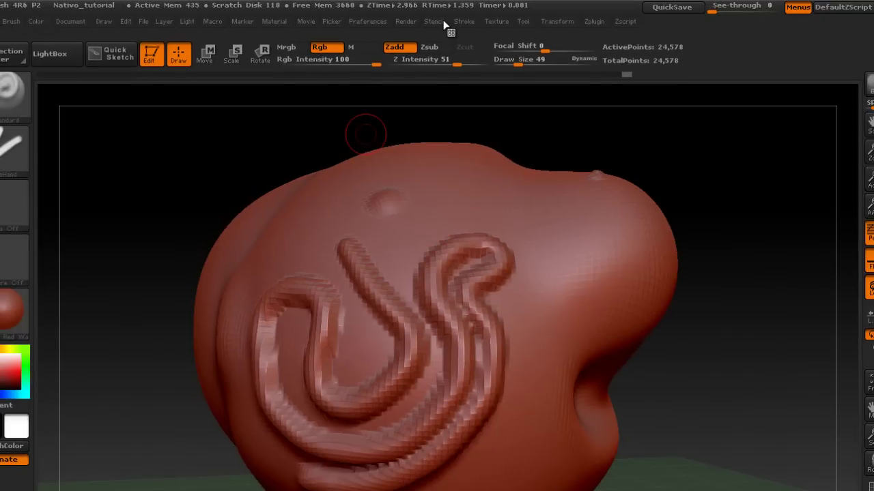
# - Draw two raised lines across the top of the head and one curving down the left side
pyautogui.click(463, 21)
pyautogui.moveTo(308, 219)
pyautogui.mouseDown()
pyautogui.moveTo(533, 281)
pyautogui.moveTo(524, 374)
pyautogui.mouseUp()
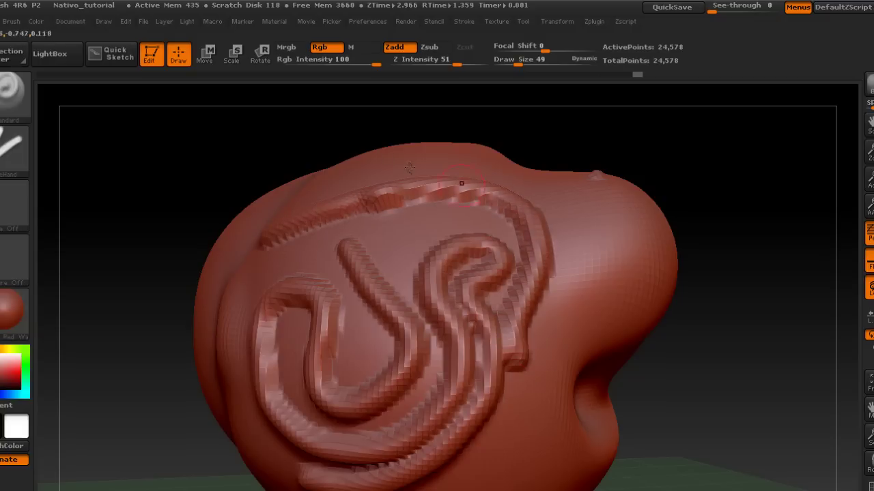
pyautogui.click(498, 21)
pyautogui.click(464, 22)
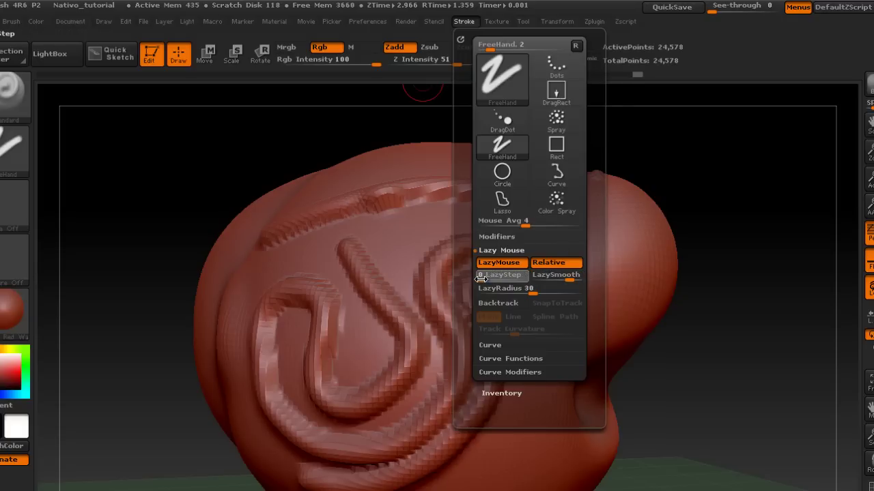
pyautogui.moveTo(413, 228)
pyautogui.mouseDown()
pyautogui.moveTo(610, 272)
pyautogui.moveTo(490, 488)
pyautogui.mouseUp()
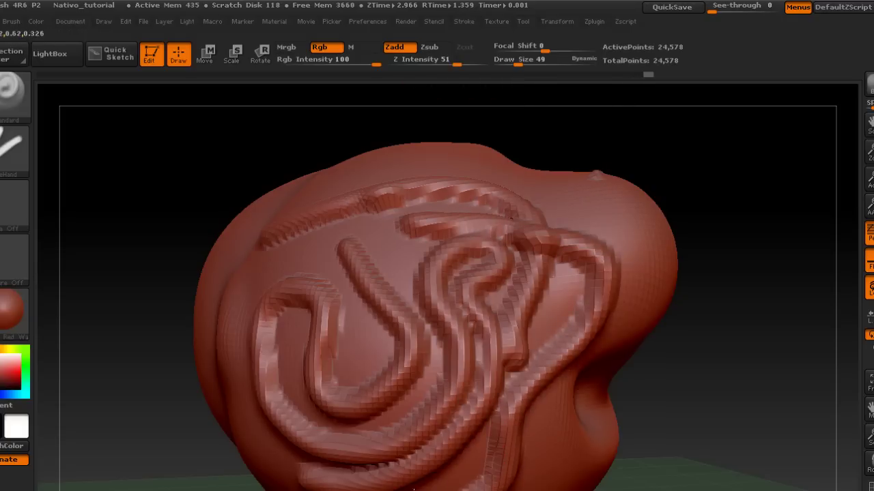
pyautogui.moveTo(757, 305); pyautogui.dragTo(727, 297)
pyautogui.moveTo(281, 249); pyautogui.dragTo(234, 470)
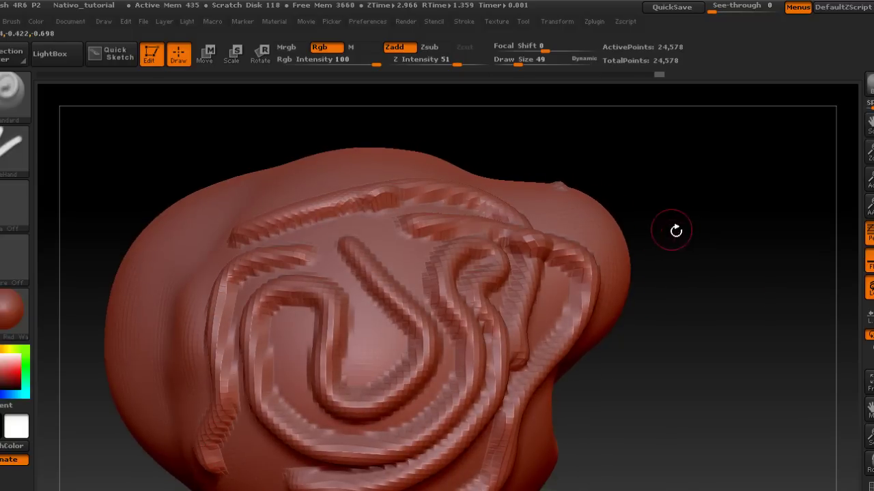
# - Sculpt a raised C-shaped ring on the head's side with an inner ring inside it
pyautogui.moveTo(676, 231); pyautogui.dragTo(569, 244)
pyautogui.moveTo(150, 254); pyautogui.dragTo(182, 275)
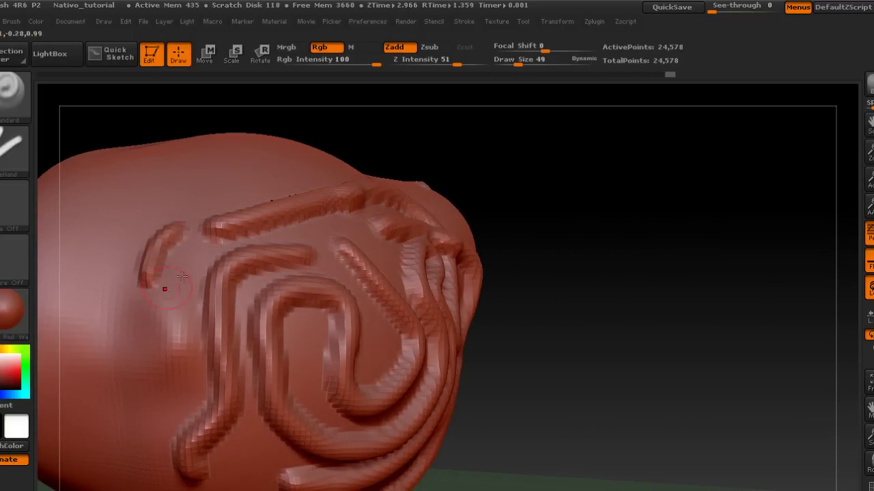
pyautogui.moveTo(510, 200); pyautogui.dragTo(486, 181)
pyautogui.moveTo(581, 120); pyautogui.dragTo(598, 135)
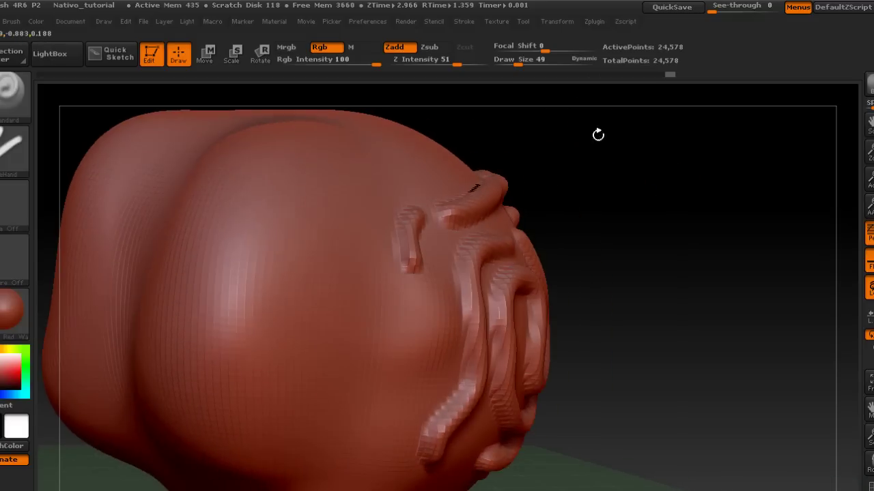
pyautogui.moveTo(266, 191)
pyautogui.mouseDown()
pyautogui.moveTo(208, 200)
pyautogui.moveTo(158, 254)
pyautogui.moveTo(164, 315)
pyautogui.moveTo(290, 375)
pyautogui.moveTo(378, 324)
pyautogui.moveTo(381, 247)
pyautogui.moveTo(327, 205)
pyautogui.moveTo(293, 193)
pyautogui.mouseUp()
pyautogui.moveTo(503, 189)
pyautogui.mouseDown()
pyautogui.moveTo(511, 182)
pyautogui.moveTo(640, 187)
pyautogui.mouseUp()
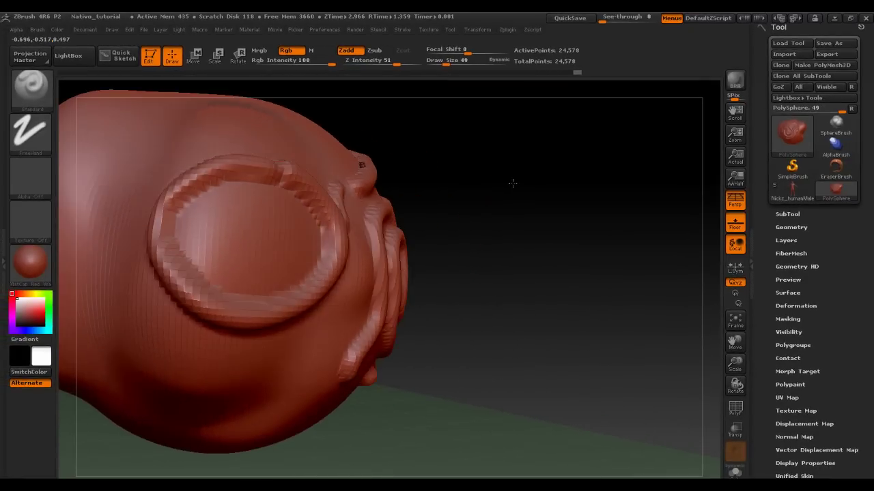
pyautogui.moveTo(405, 205)
pyautogui.mouseDown()
pyautogui.moveTo(369, 267)
pyautogui.moveTo(471, 273)
pyautogui.moveTo(398, 215)
pyautogui.mouseUp()
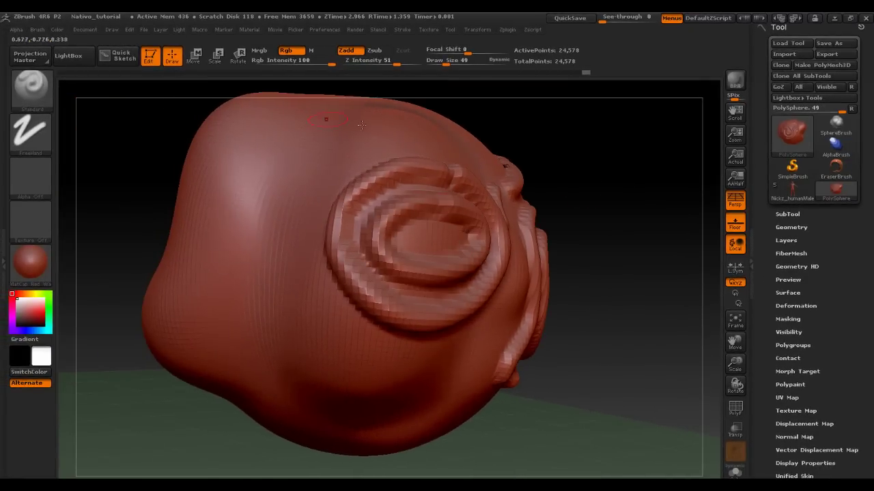
# - Check the LazyMouse stroke settings and rotate and zoom the head around the second double ring
pyautogui.moveTo(594, 164)
pyautogui.mouseDown()
pyautogui.moveTo(605, 177)
pyautogui.moveTo(394, 212)
pyautogui.mouseUp()
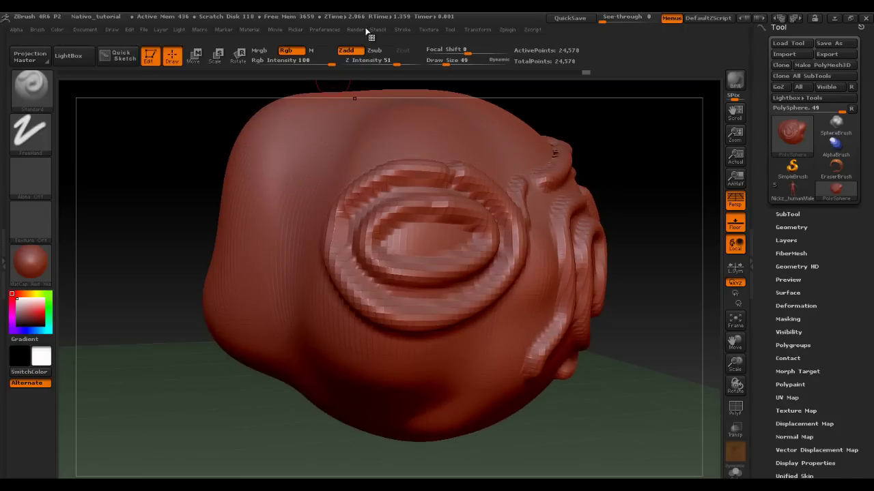
pyautogui.click(365, 31)
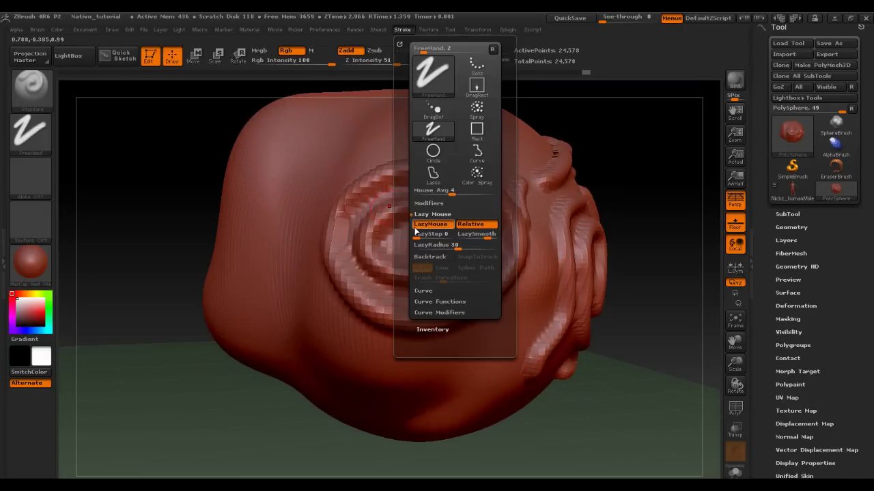
pyautogui.moveTo(171, 318)
pyautogui.mouseDown()
pyautogui.moveTo(289, 178)
pyautogui.moveTo(309, 273)
pyautogui.moveTo(241, 166)
pyautogui.mouseUp()
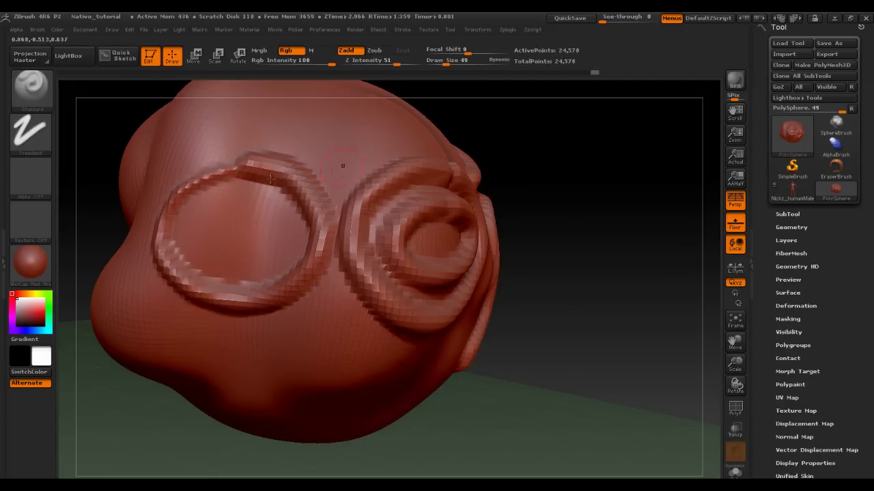
pyautogui.moveTo(533, 153)
pyautogui.mouseDown()
pyautogui.moveTo(199, 205)
pyautogui.moveTo(191, 247)
pyautogui.moveTo(280, 270)
pyautogui.moveTo(295, 221)
pyautogui.moveTo(249, 205)
pyautogui.mouseUp()
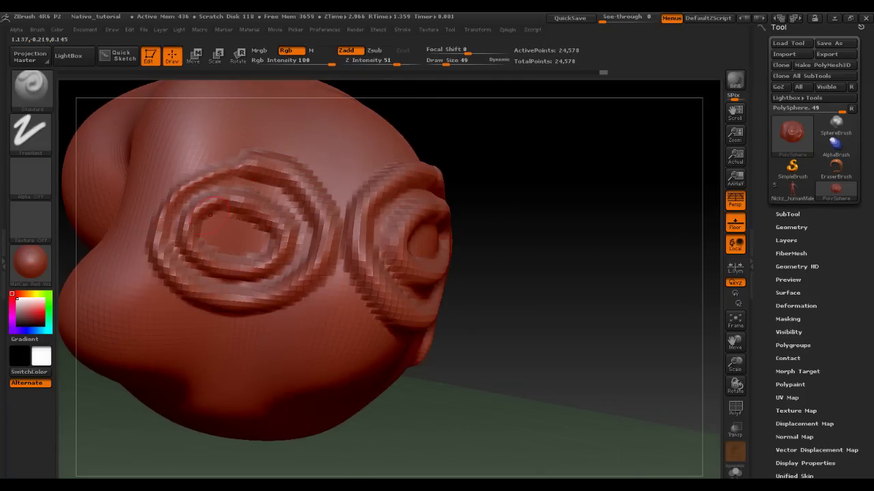
pyautogui.moveTo(501, 178)
pyautogui.mouseDown()
pyautogui.moveTo(285, 205)
pyautogui.moveTo(265, 279)
pyautogui.moveTo(233, 278)
pyautogui.mouseUp()
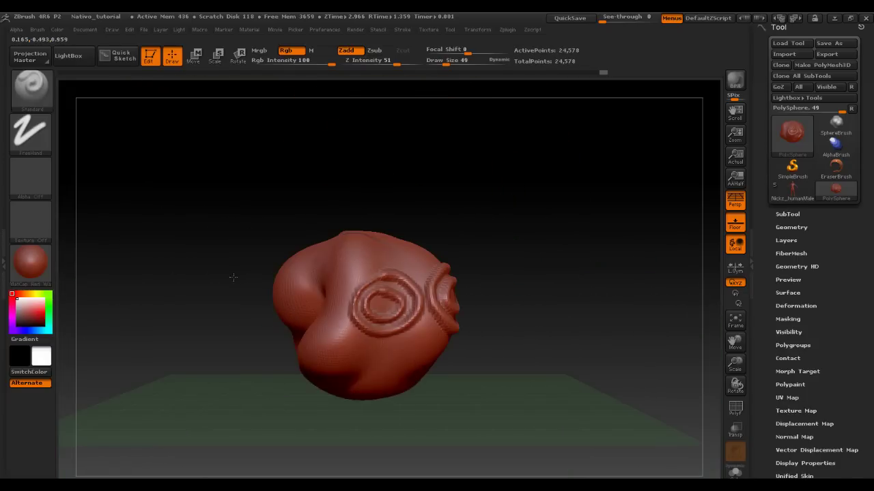
pyautogui.moveTo(523, 258)
pyautogui.mouseDown()
pyautogui.moveTo(610, 223)
pyautogui.moveTo(588, 163)
pyautogui.mouseUp()
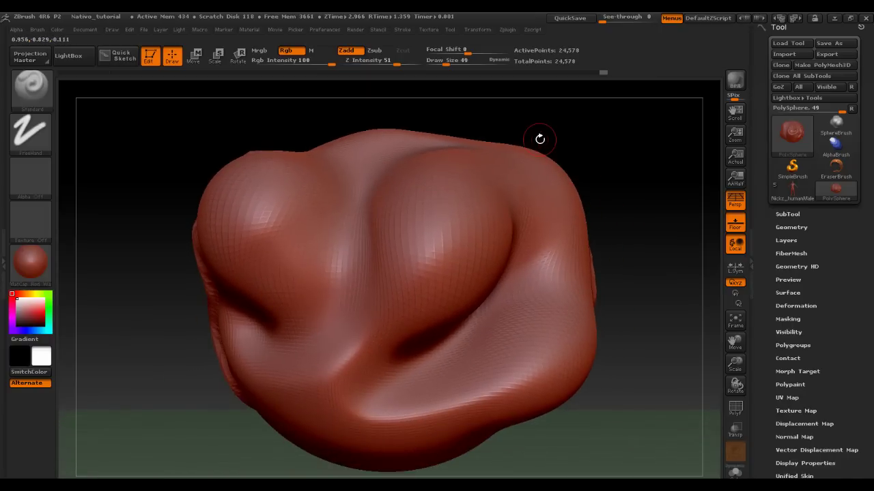